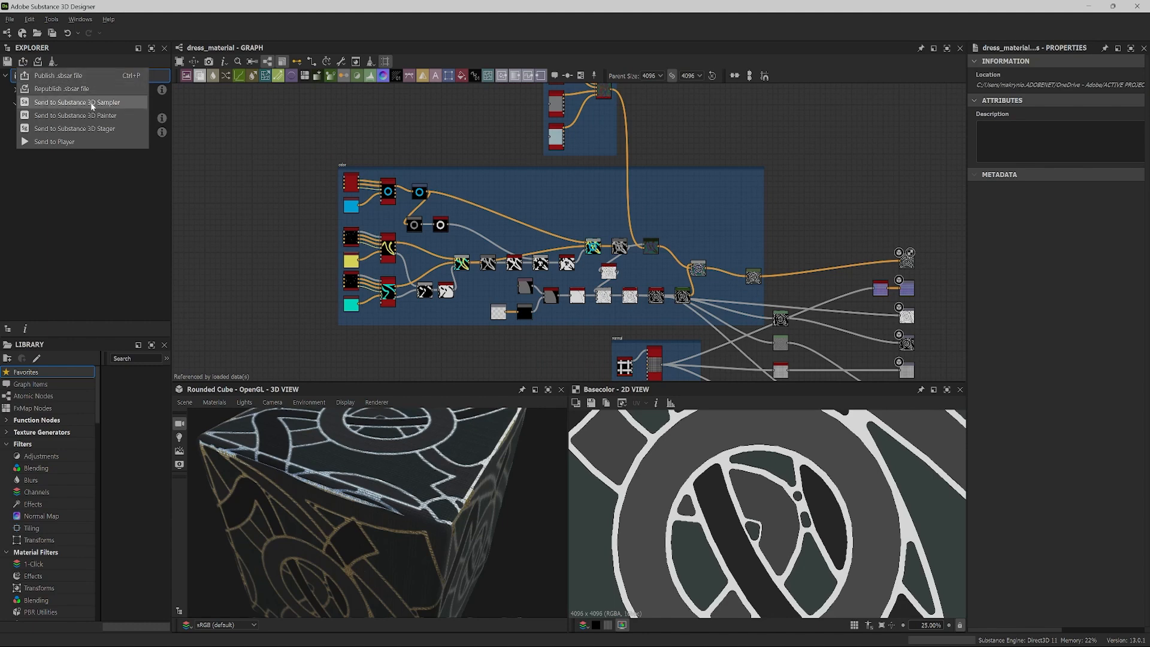
Send the dress_material package to Substance 3D Painter and apply the first dress_material asset to the dress mesh.
click(74, 116)
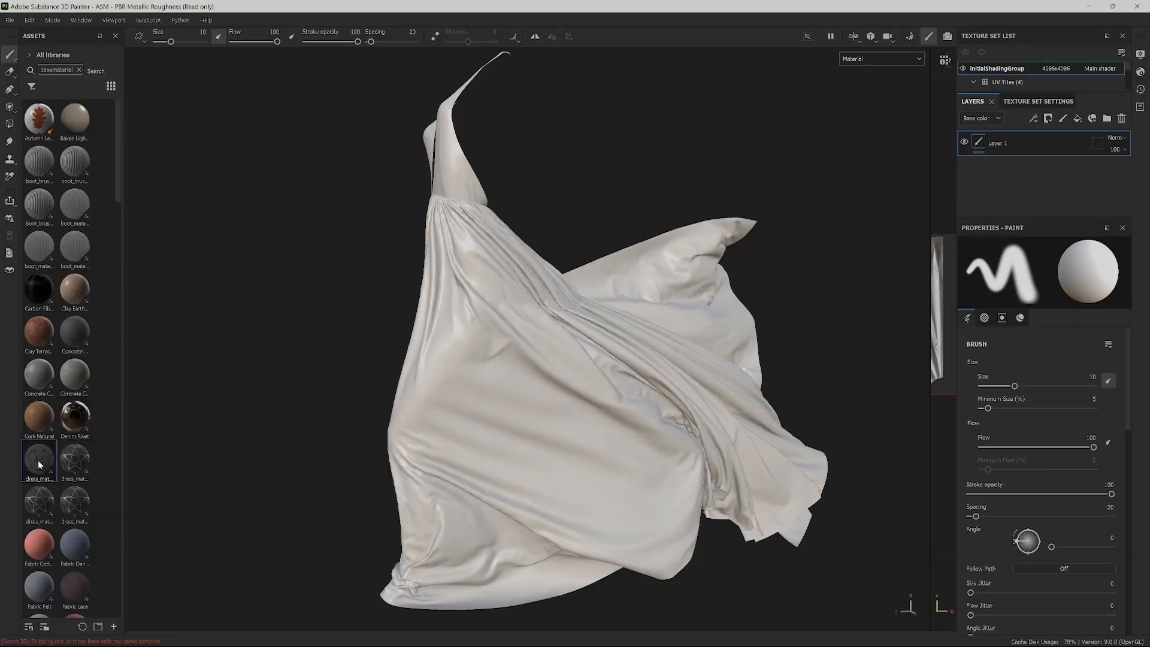
drag(39, 464, 533, 372)
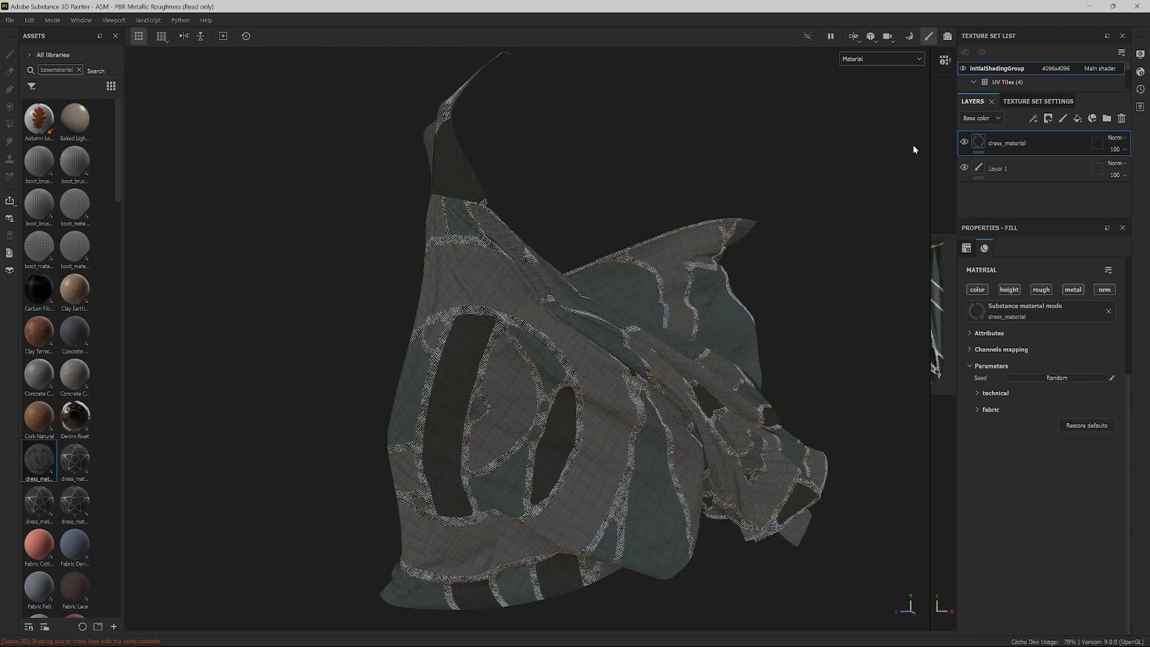
Delete the empty paint layer Layer 1 beneath the dress_material fill layer.
click(1033, 170)
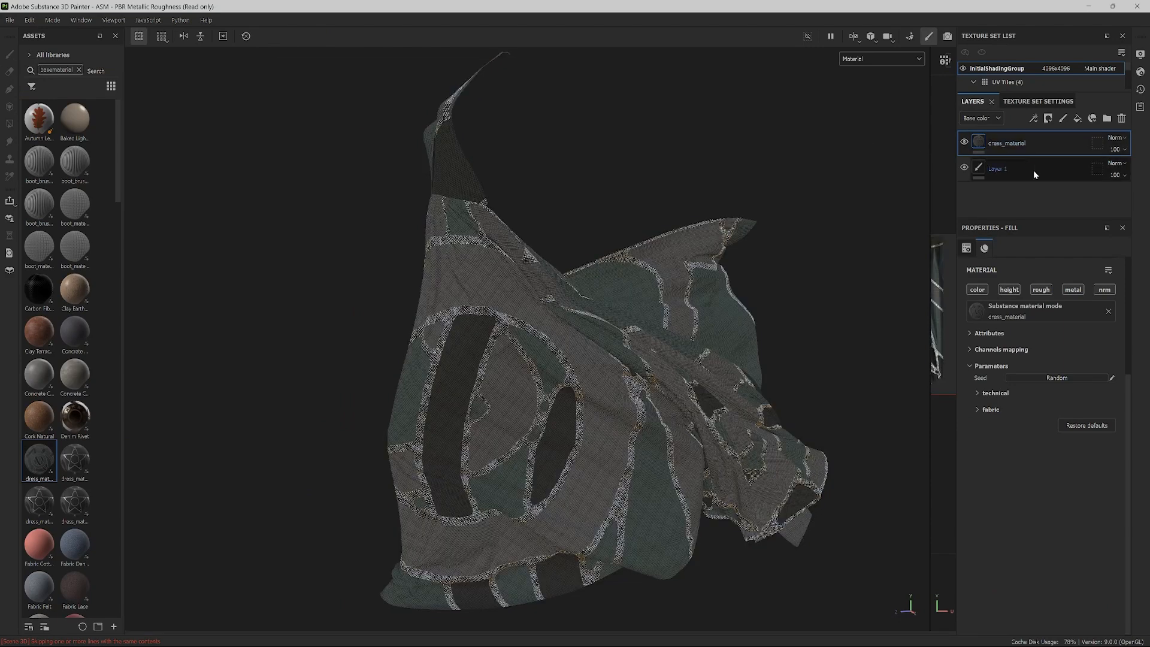
key(Delete)
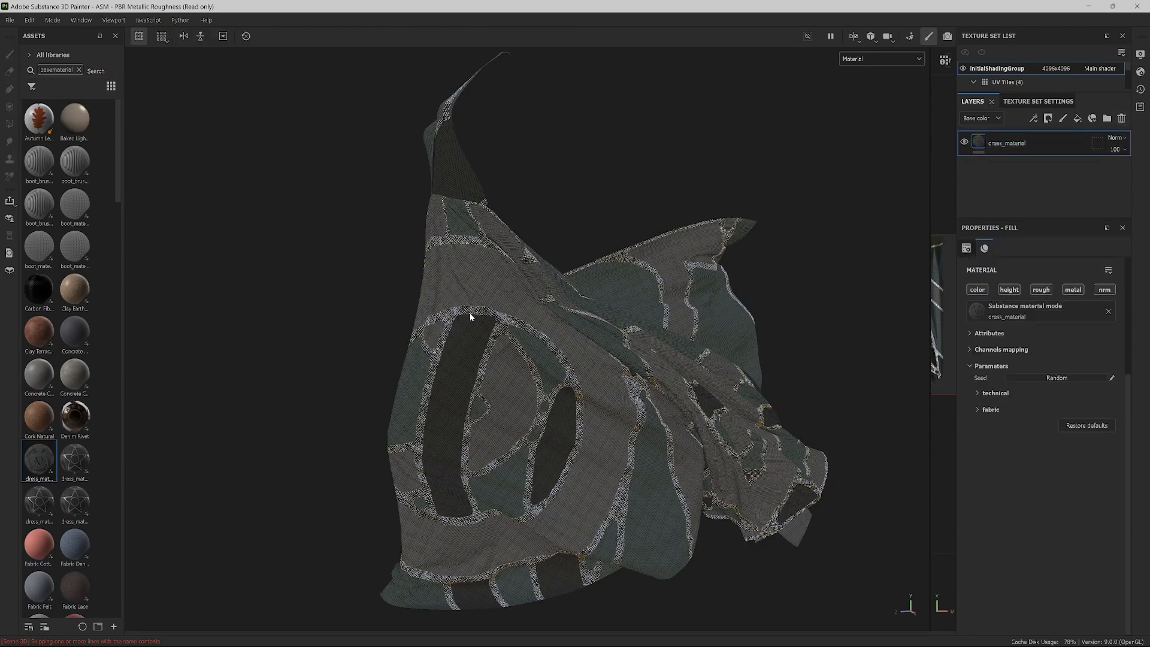
Set the dress_material layer's projection to Fill (Match per UV Tile) and show the UV tiles beside the 3D model.
alt+drag(460, 346, 999, 250)
scroll(1053, 339, up, 4)
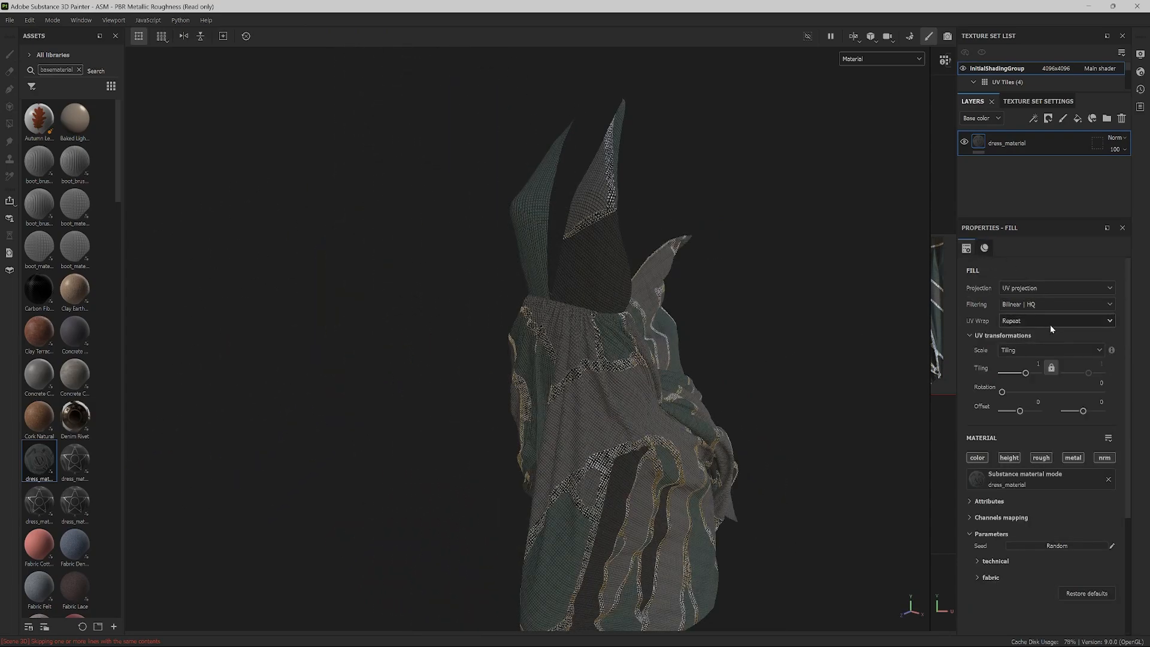
click(1049, 287)
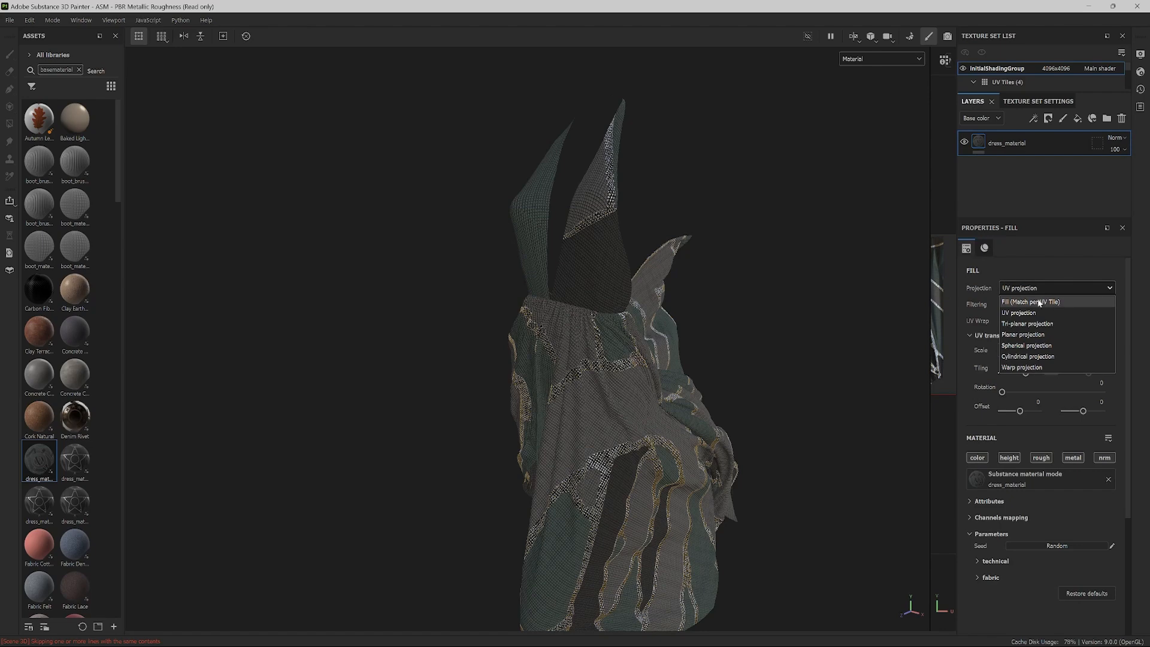
click(1039, 303)
key(F1)
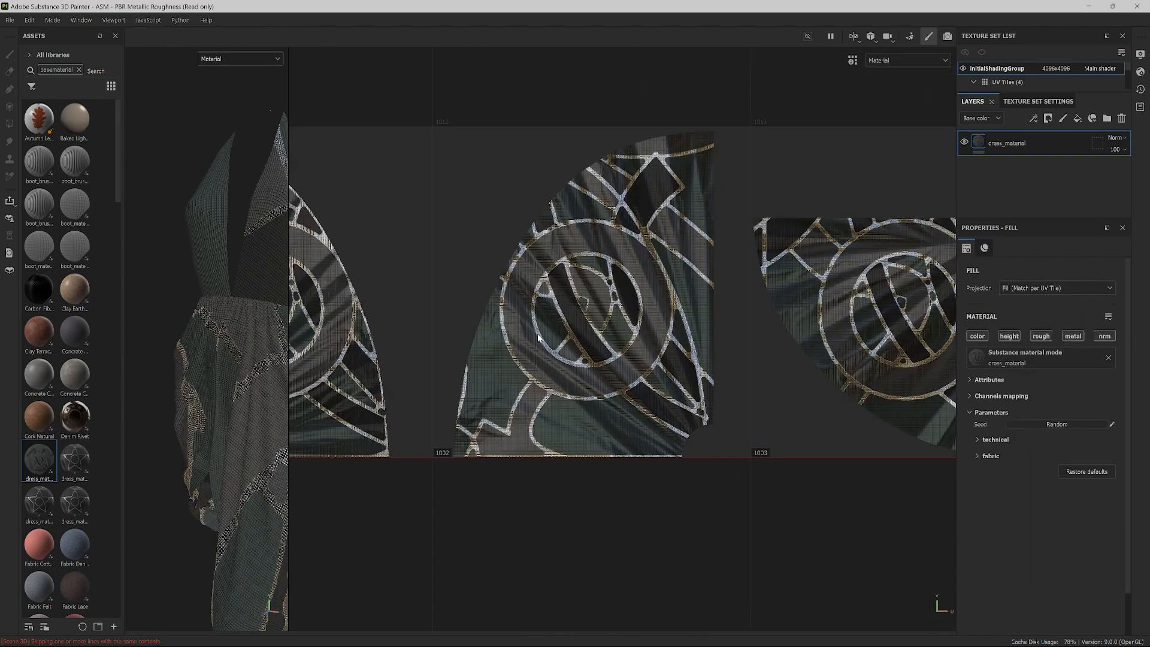
scroll(538, 338, down, 5)
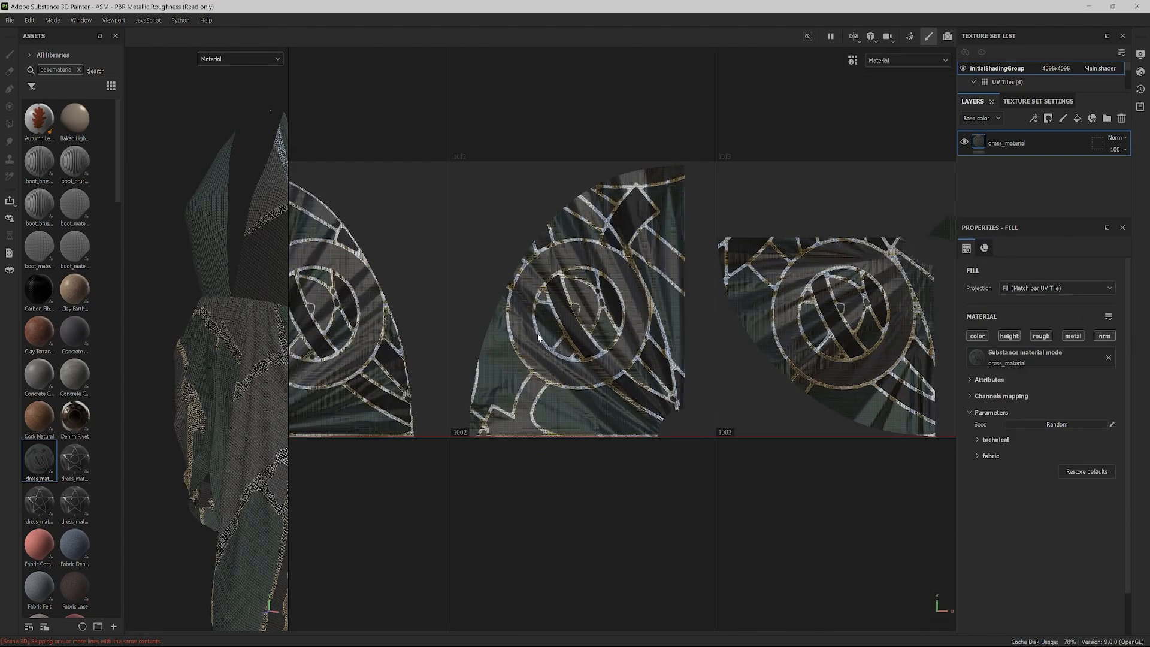
scroll(538, 337, down, 1)
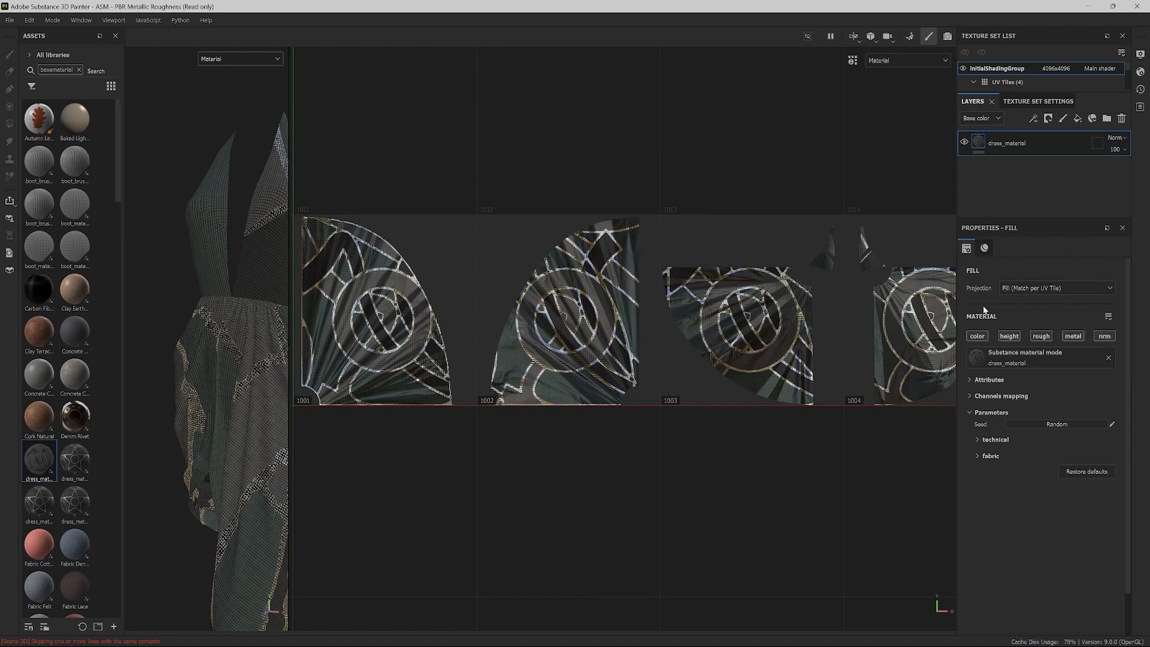
Switch the material's technical UV Mask parameter to Dynamic UV Mask - Painter and inspect the borders across the UV tiles.
click(977, 441)
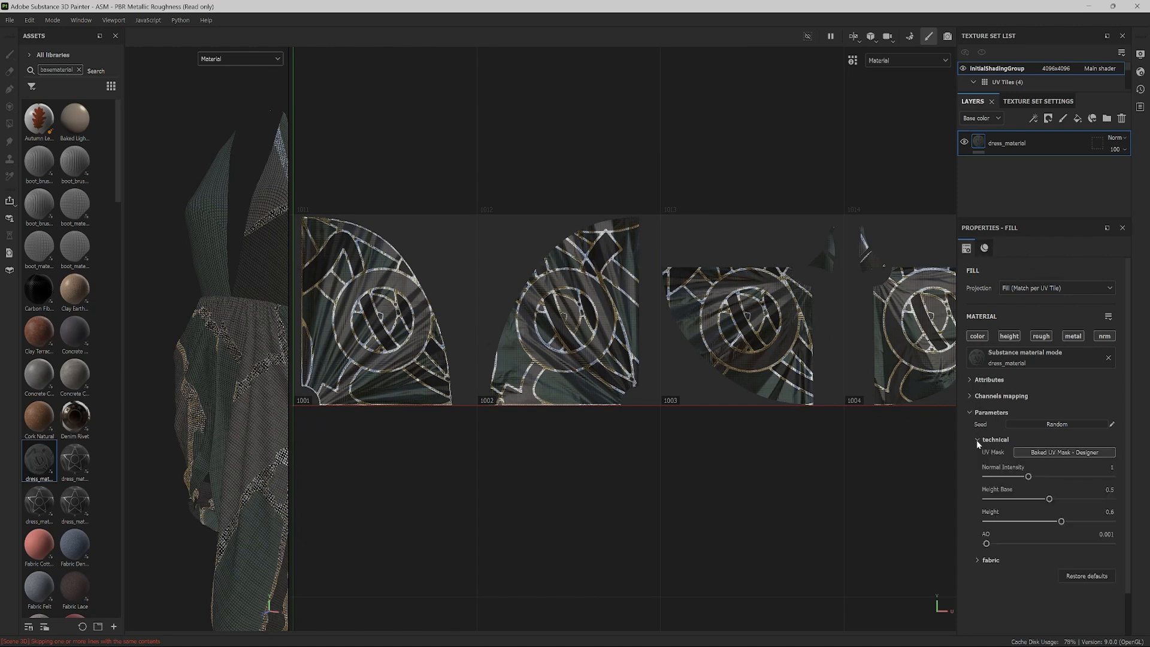
click(1066, 453)
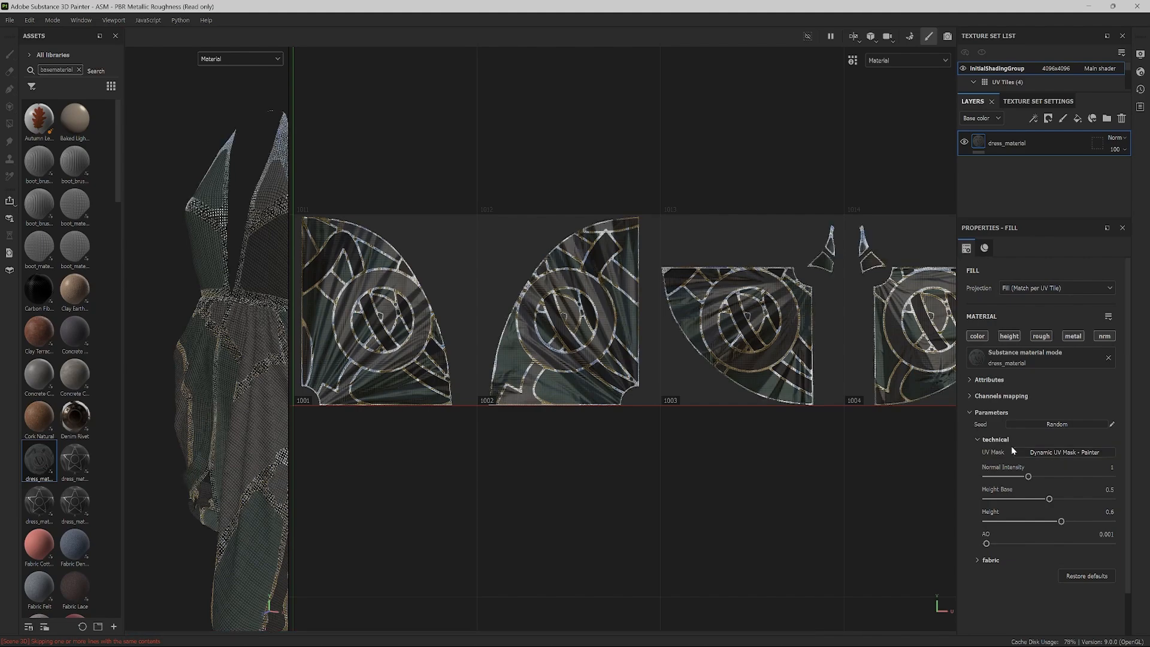
scroll(366, 301, up, 3)
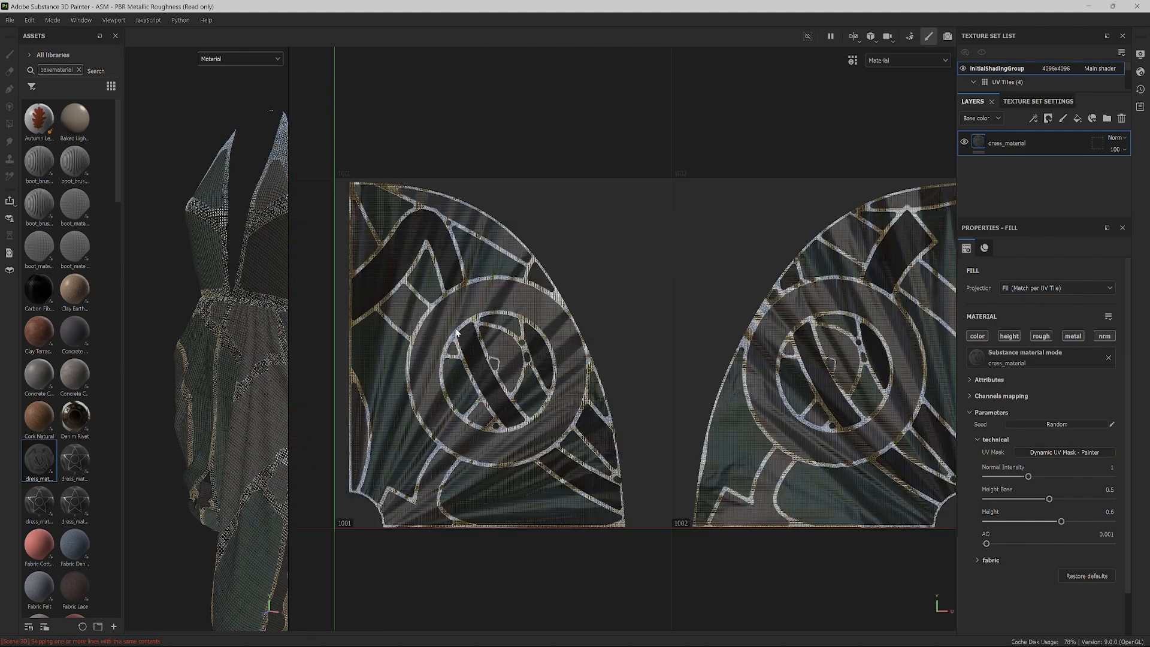
alt+middle_drag(529, 322, 241, 299)
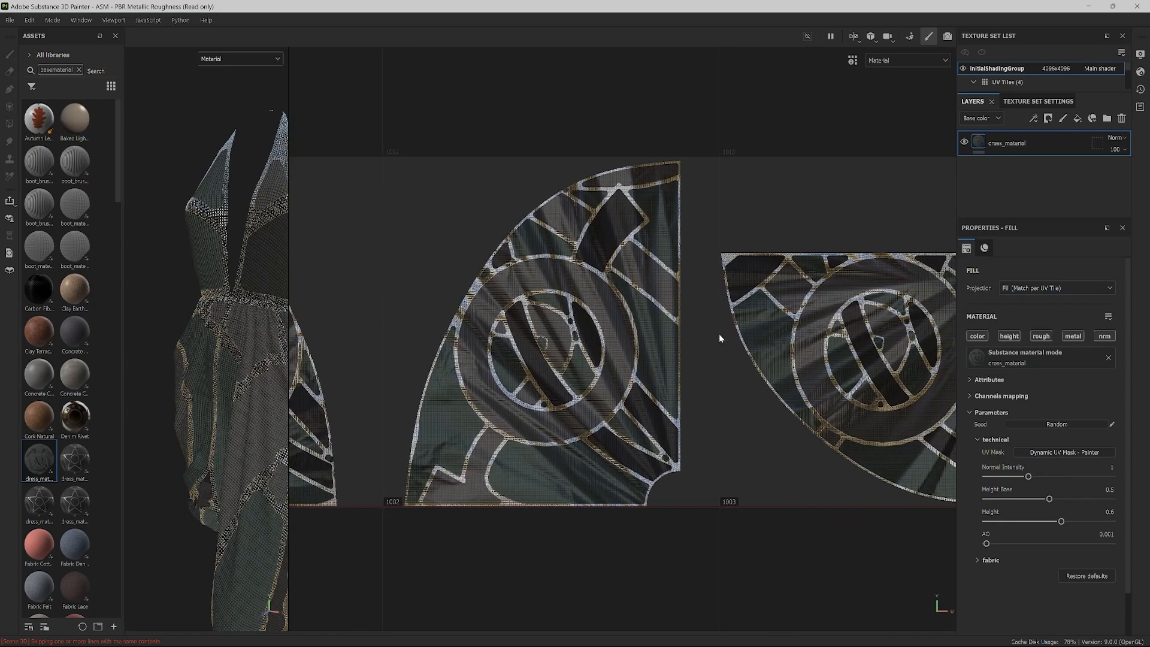
alt+middle_drag(796, 344, 369, 330)
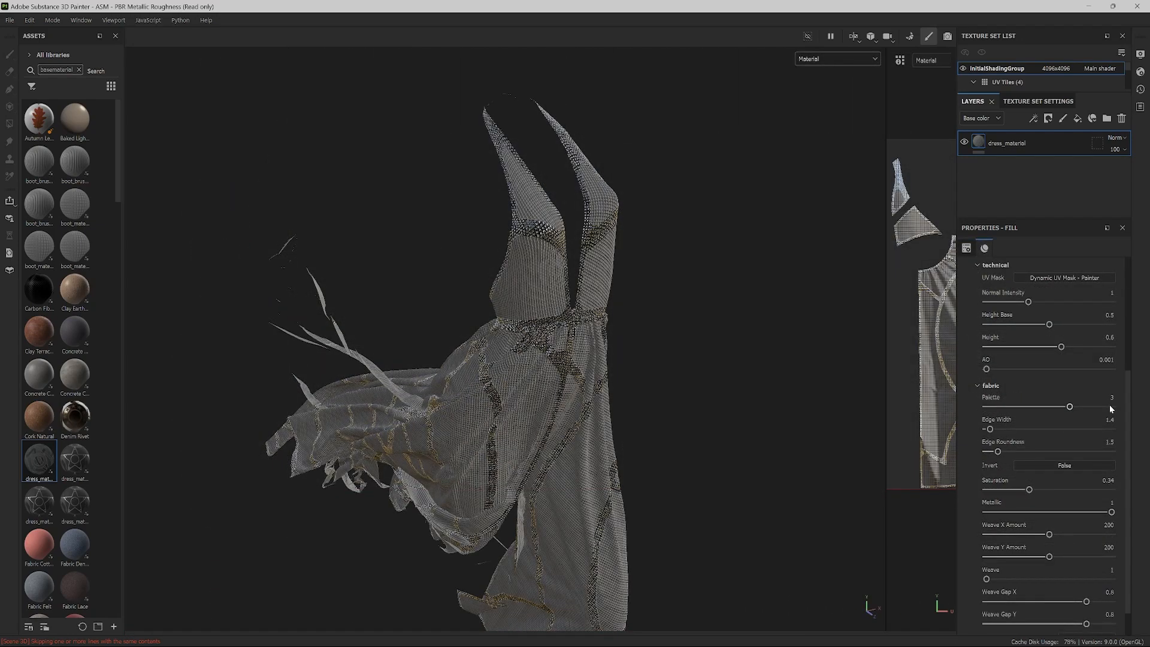
Try fabric Palette 4 on the dress material and view the dress from another side.
click(1109, 405)
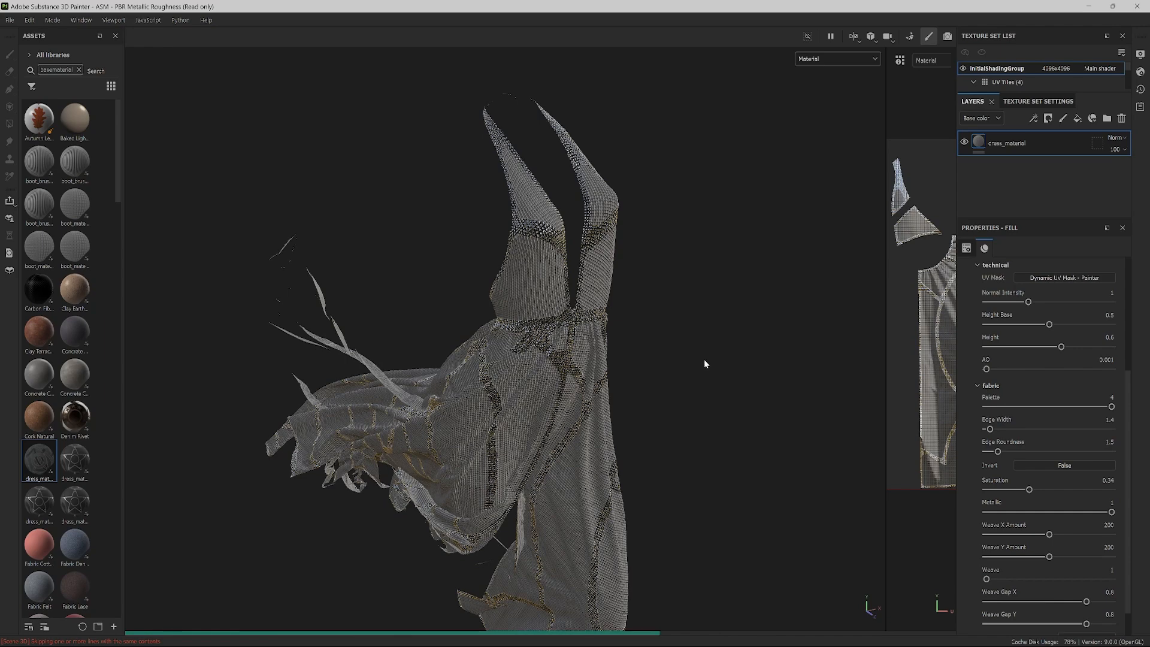
alt+drag(703, 359, 625, 363)
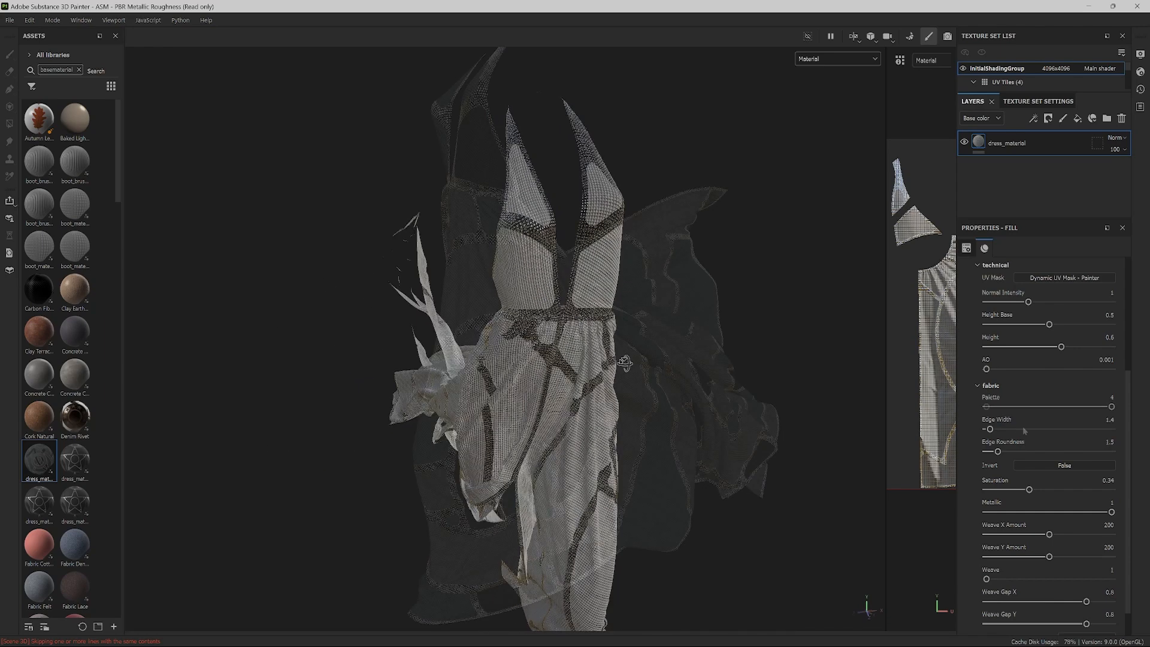
Try a wider fabric Edge Width of about 6.2 and an inverted pattern, undoing each change.
click(1030, 430)
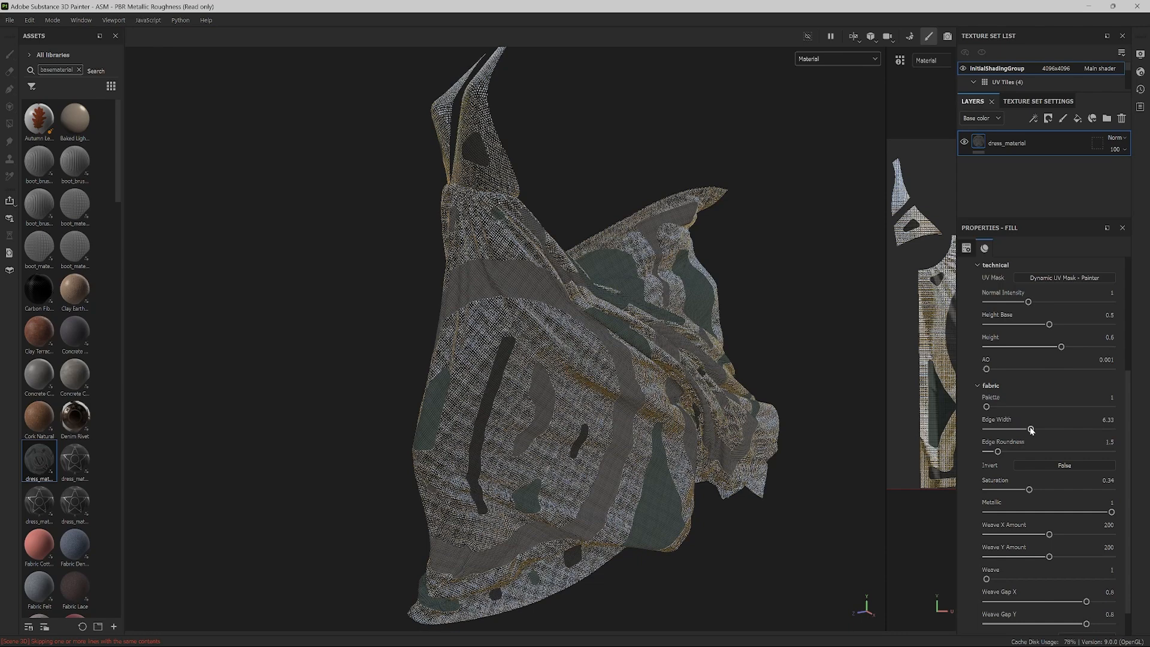
key(ctrl+z)
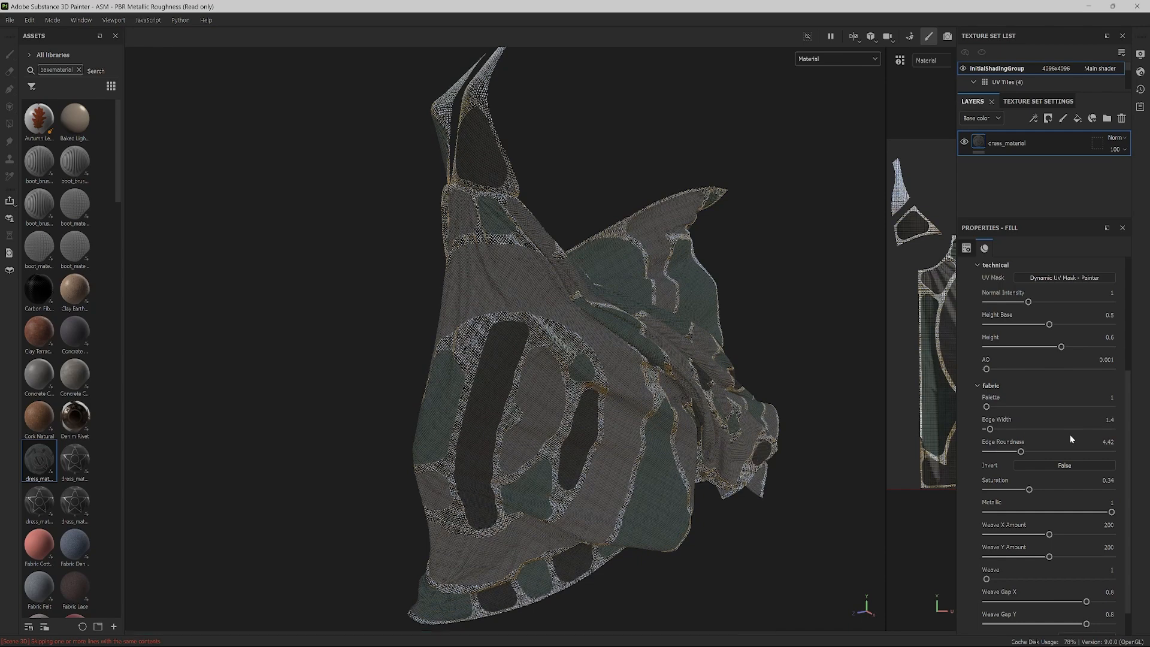
click(1016, 464)
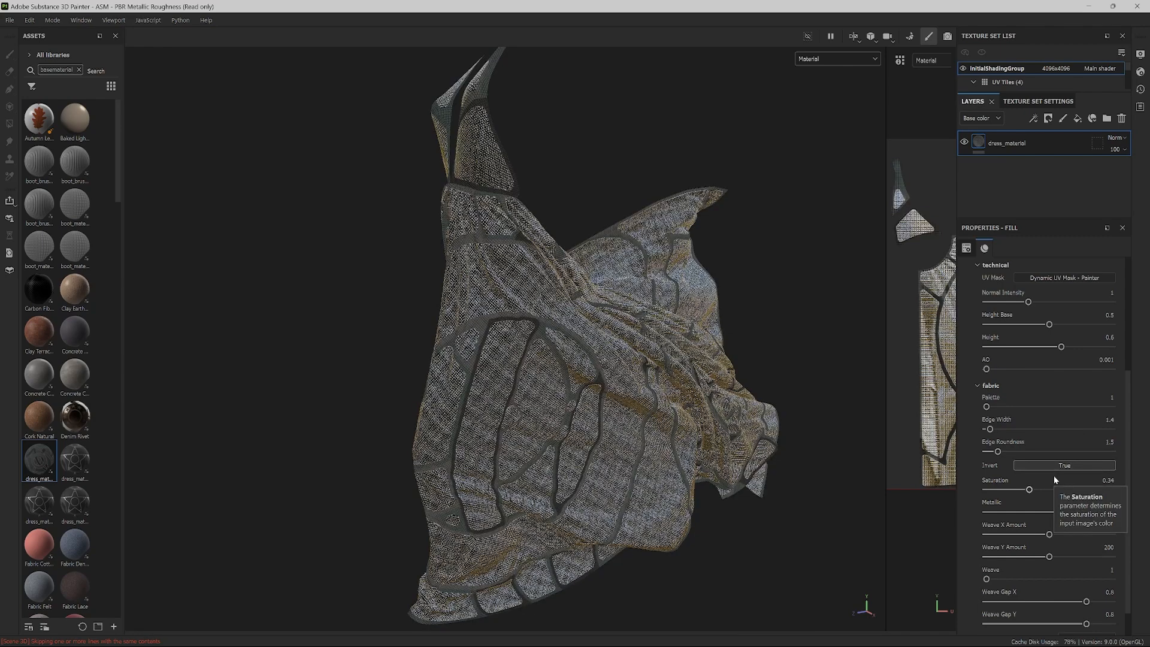
key(ctrl+z)
Set both Weave X Amount and Weave Y Amount of the fabric to 400.
drag(1102, 492, 1127, 491)
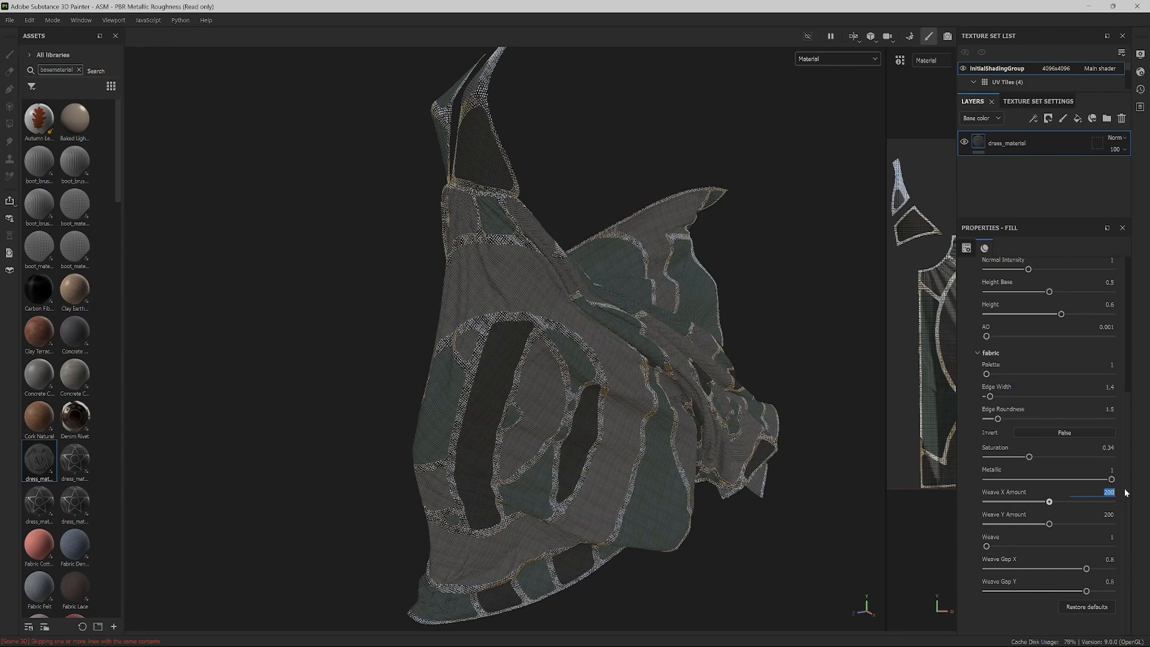
text(400)
click(1119, 516)
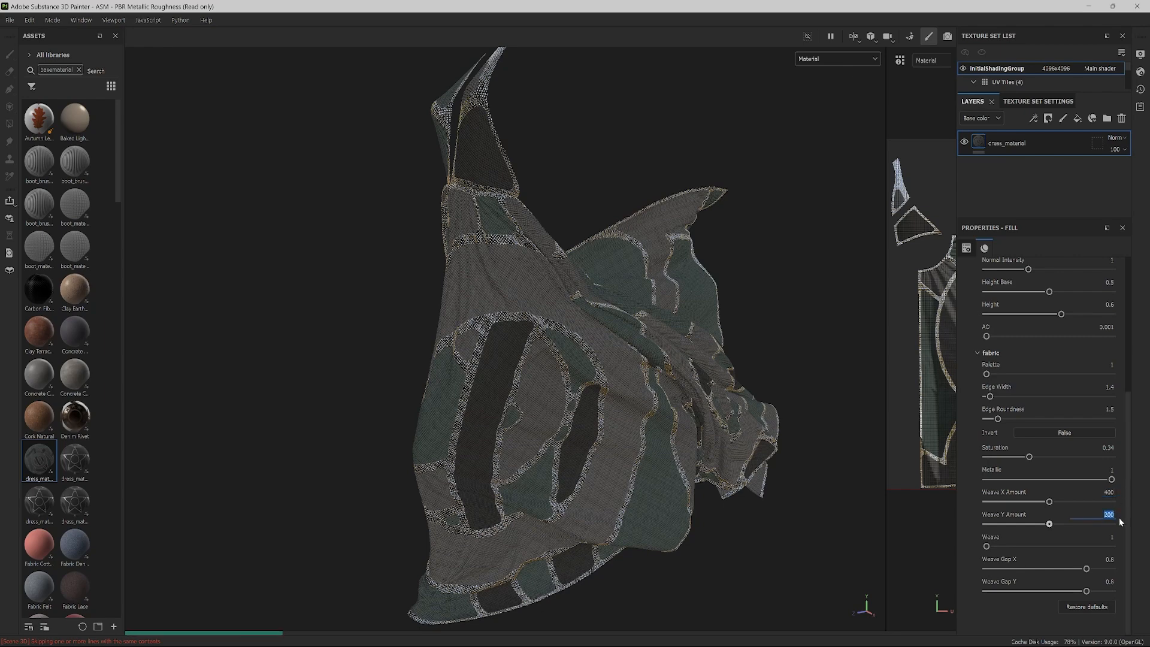
text(400)
key(Return)
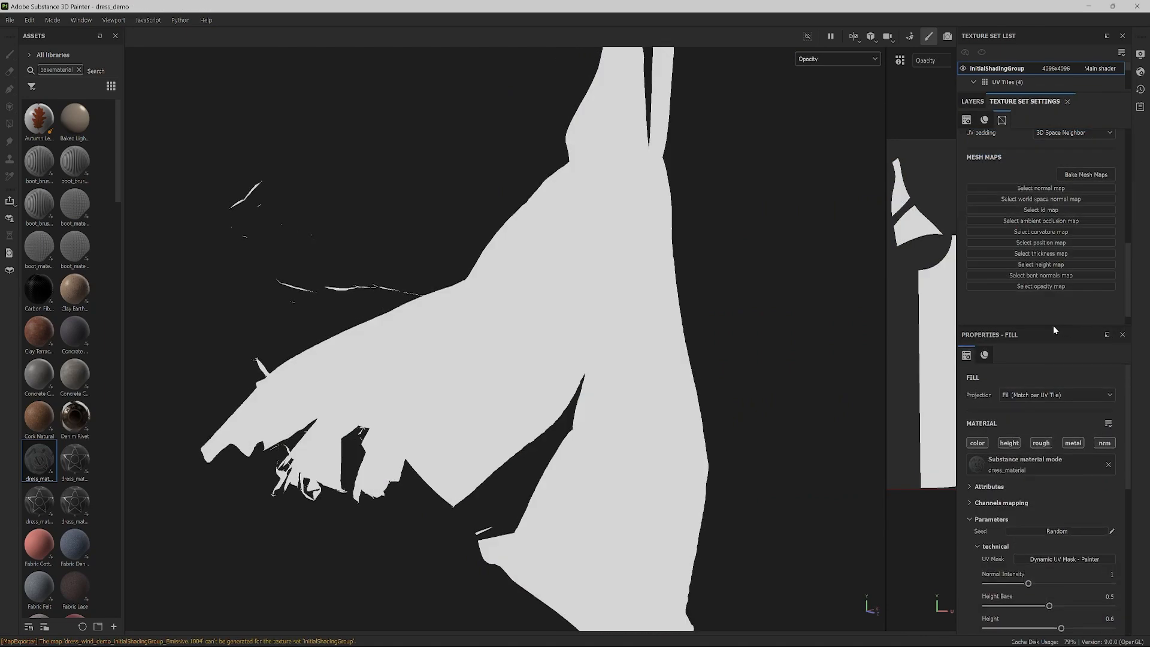
Add an Opacity channel to the dress's texture set from the channels unsupported by the shader.
scroll(1056, 247, up, 4)
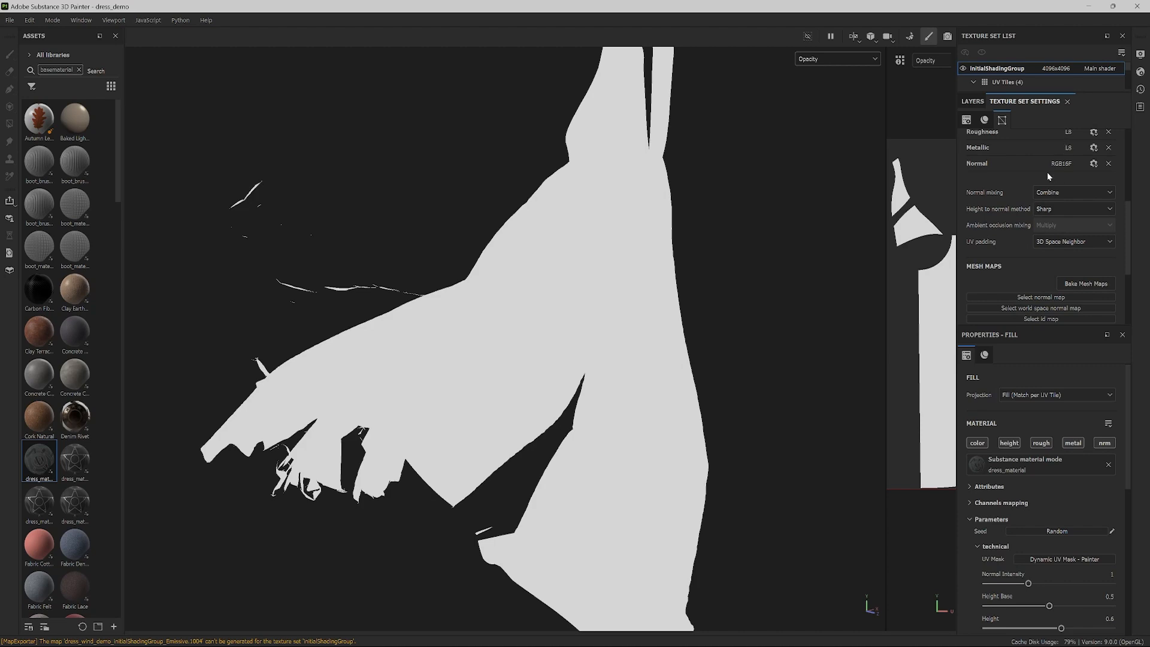
scroll(1024, 207, up, 4)
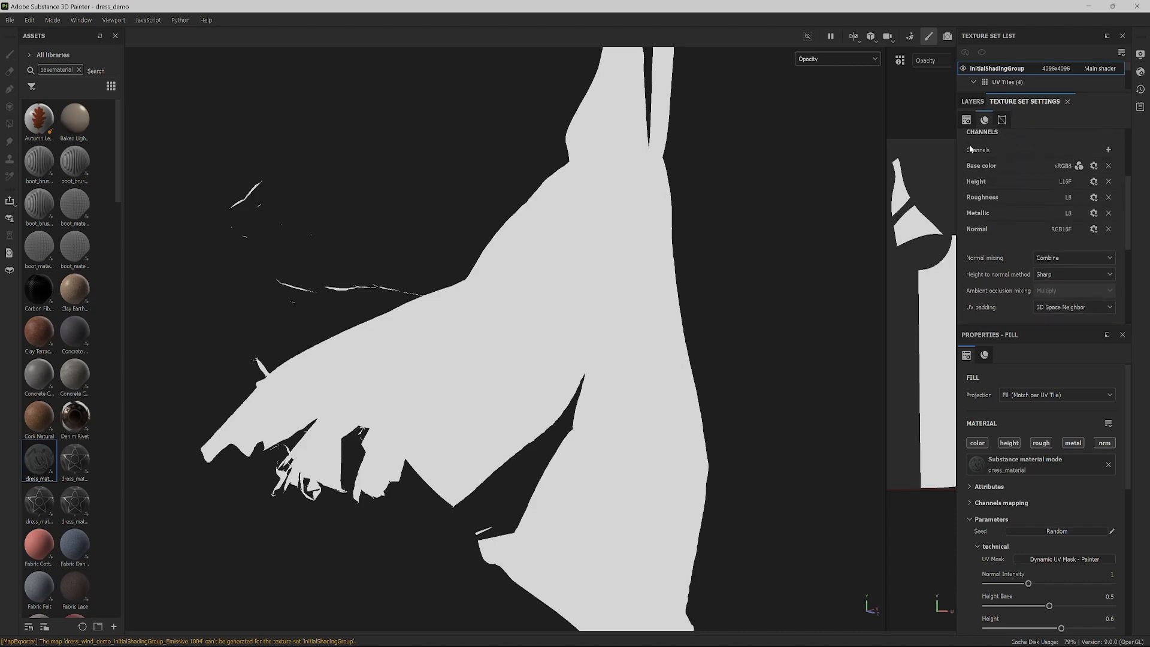
click(1108, 150)
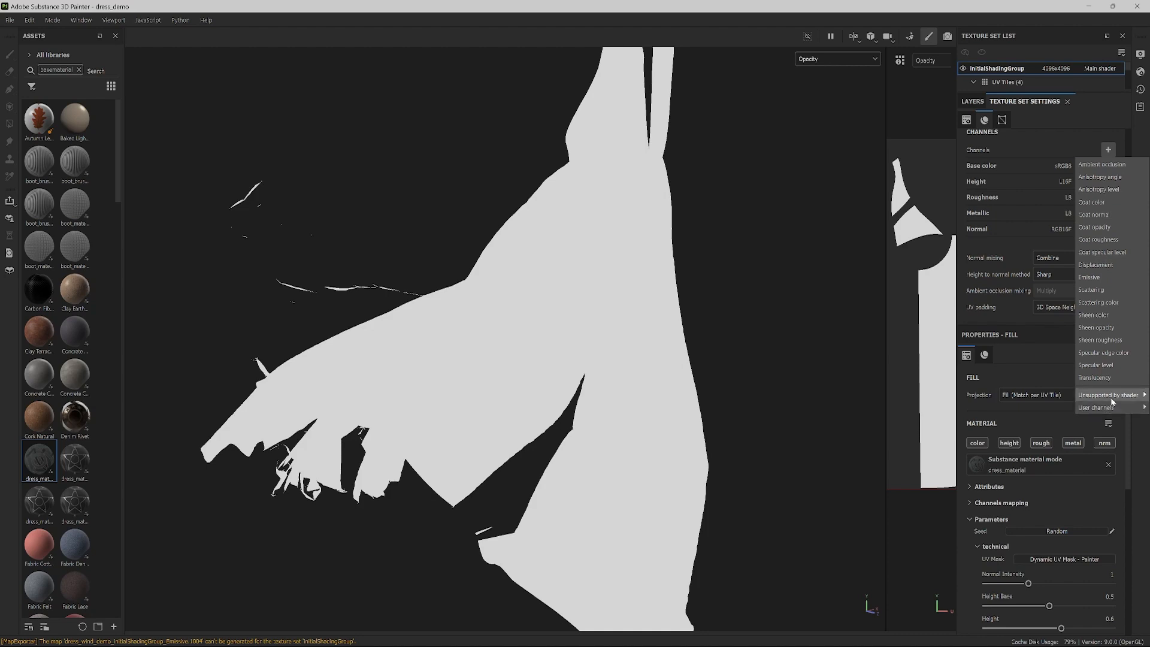
mouse_move(1111, 397)
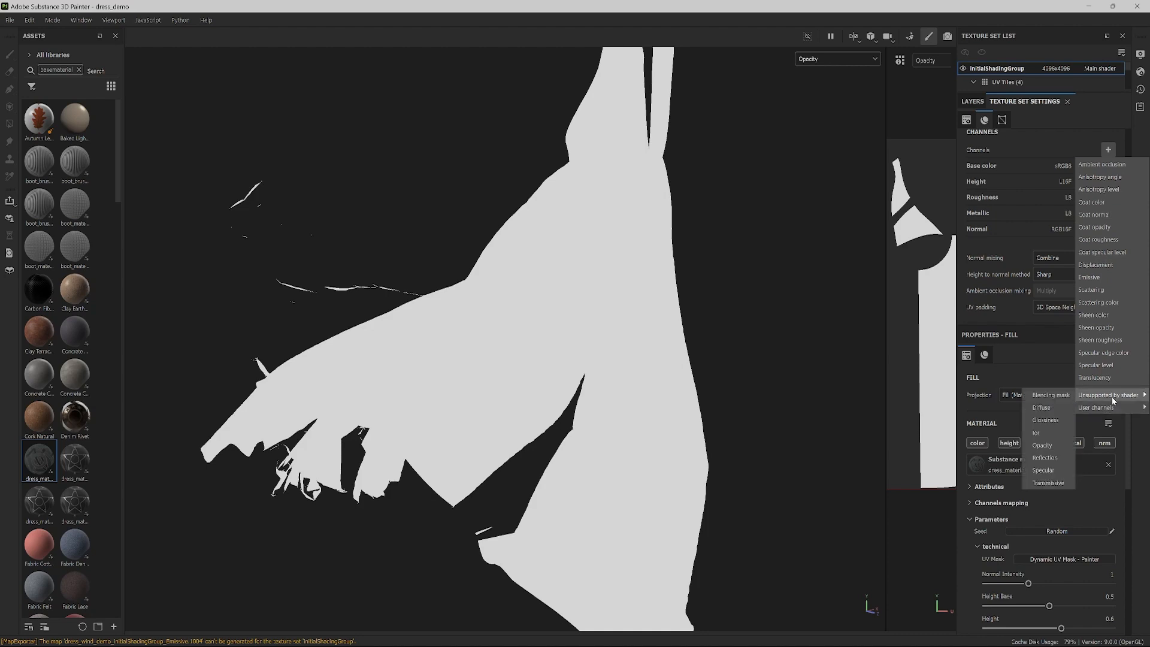
click(1049, 447)
Display only the Opacity channel in the 3D view and examine the weave pattern on the dress.
click(853, 56)
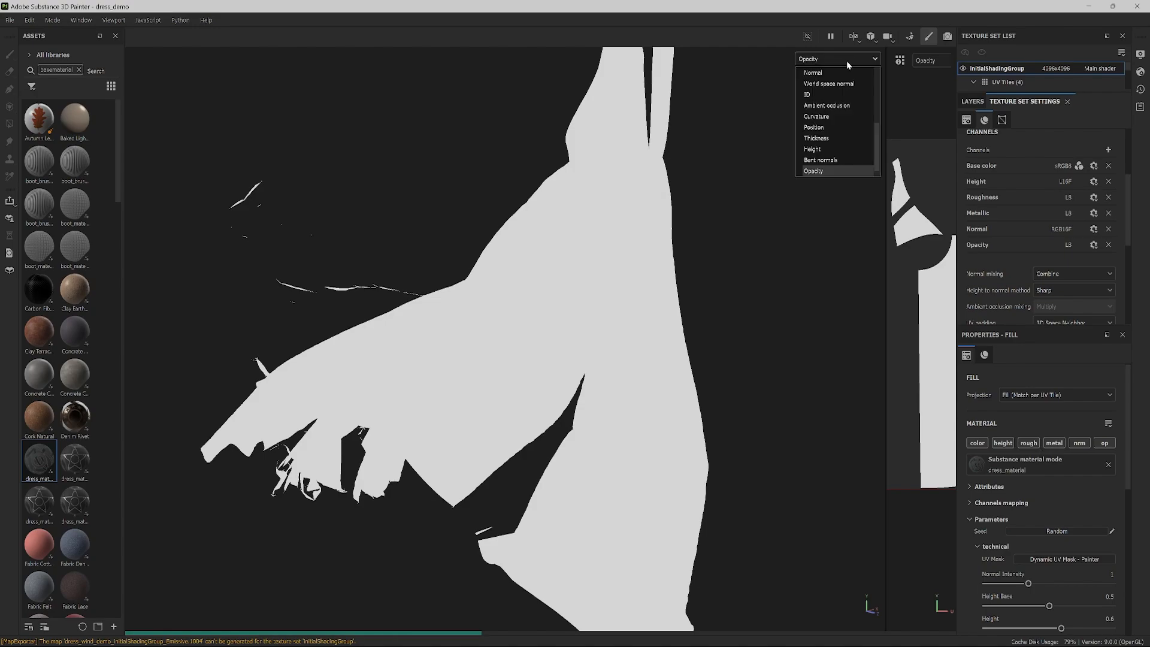
scroll(837, 141, up, 5)
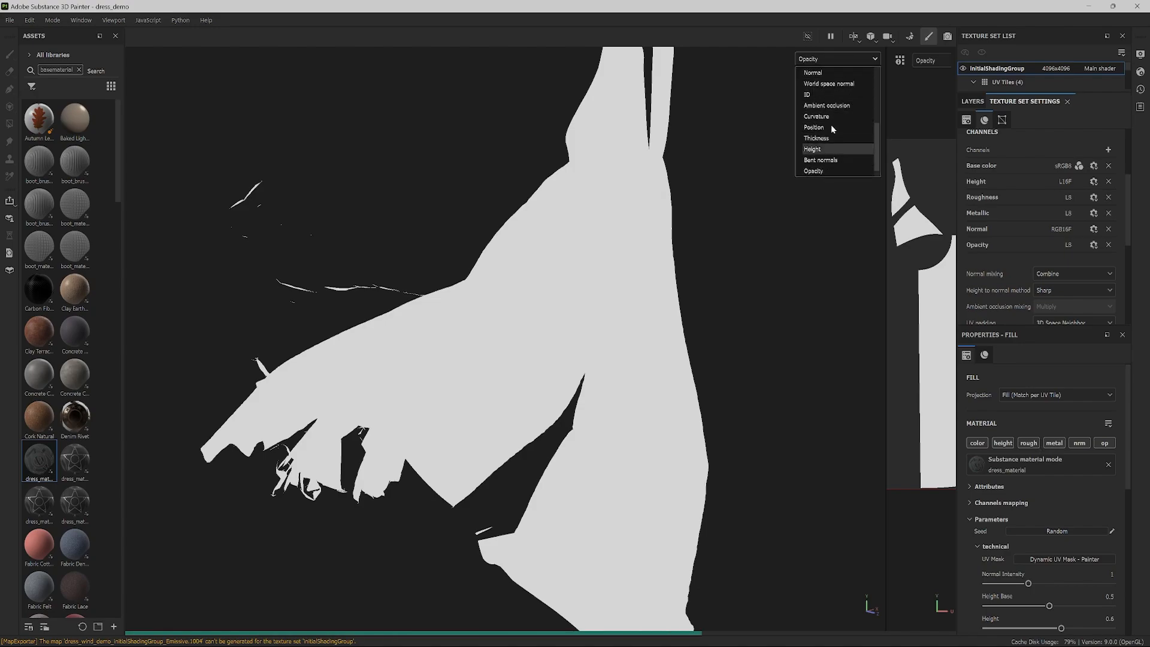
click(829, 159)
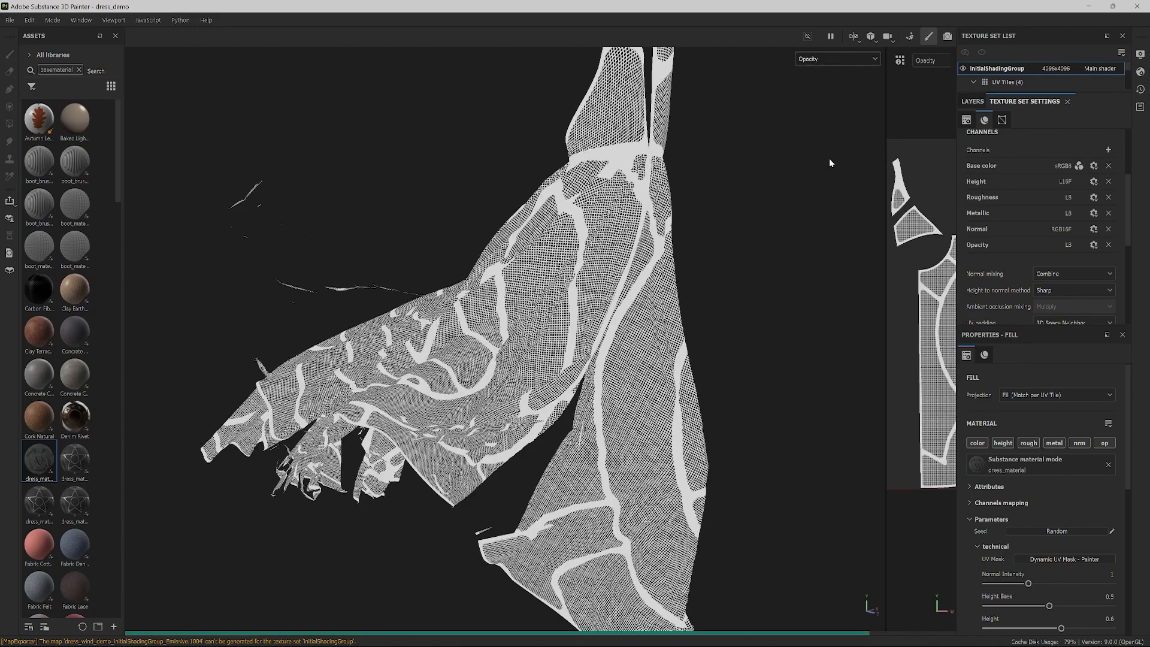
alt+drag(716, 278, 789, 262)
Return to the layer stack and save the project as a new file named dress_demo.
click(971, 102)
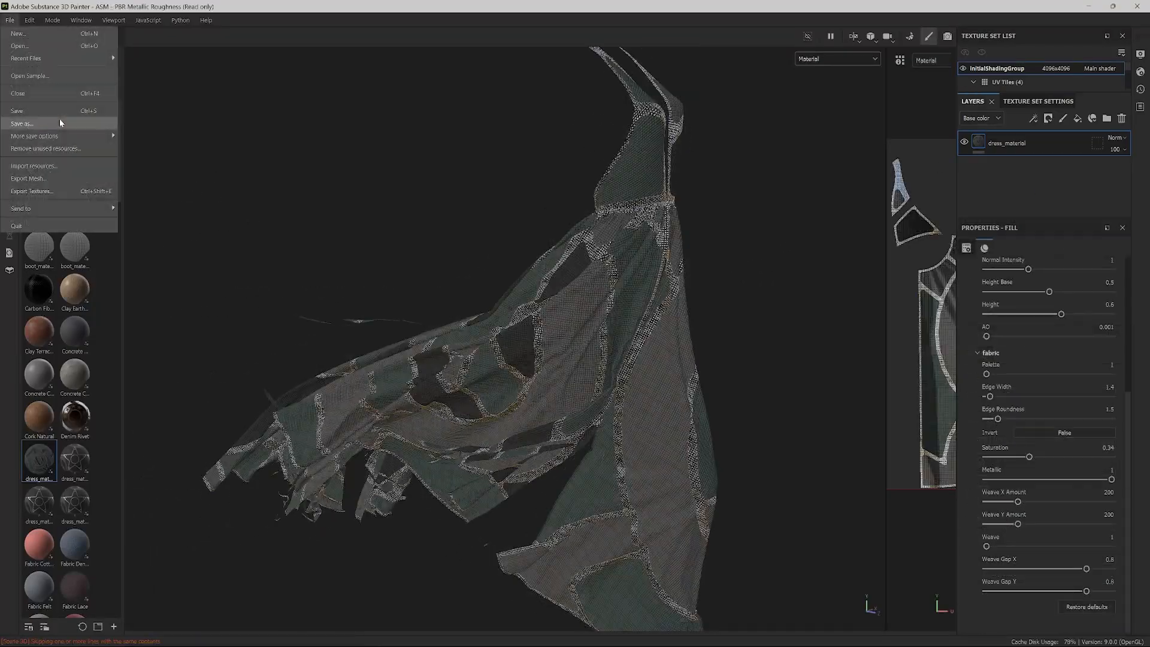
click(59, 123)
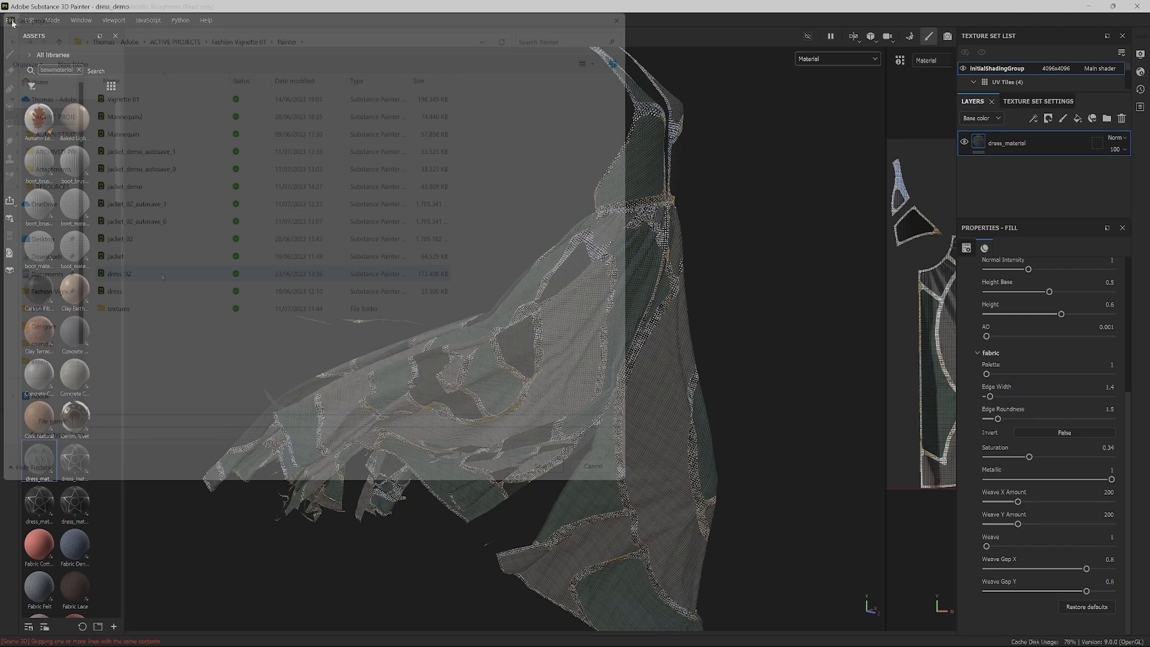
Open the texture export settings and set the output template to Unreal Engine 4 (Packed).
click(11, 21)
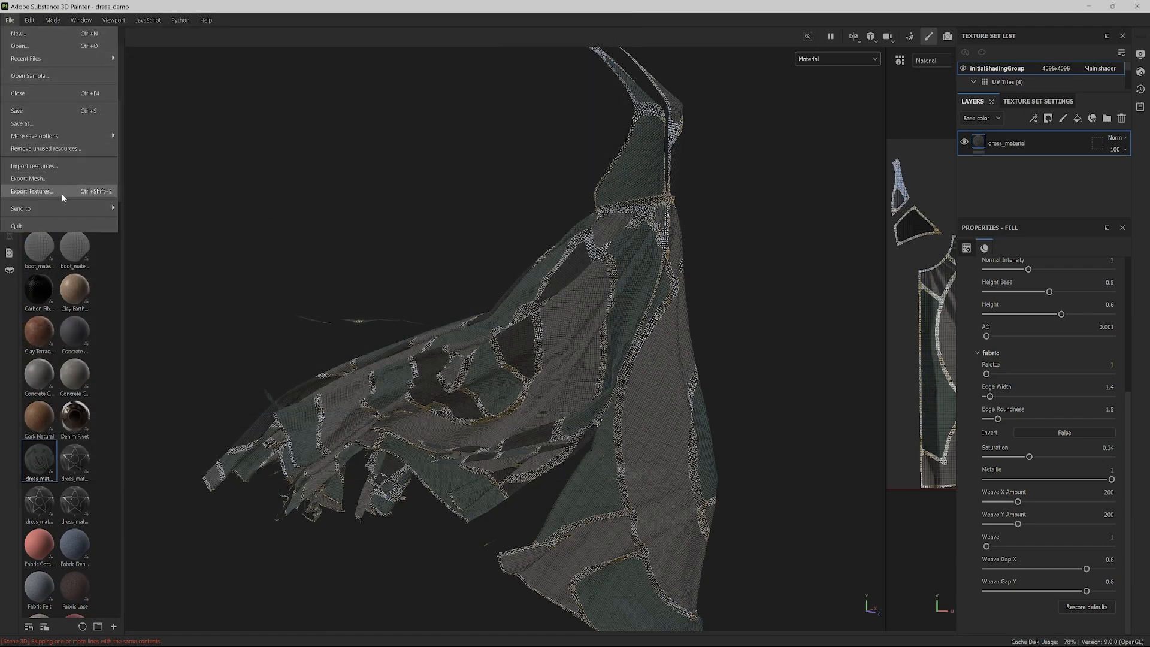
click(32, 191)
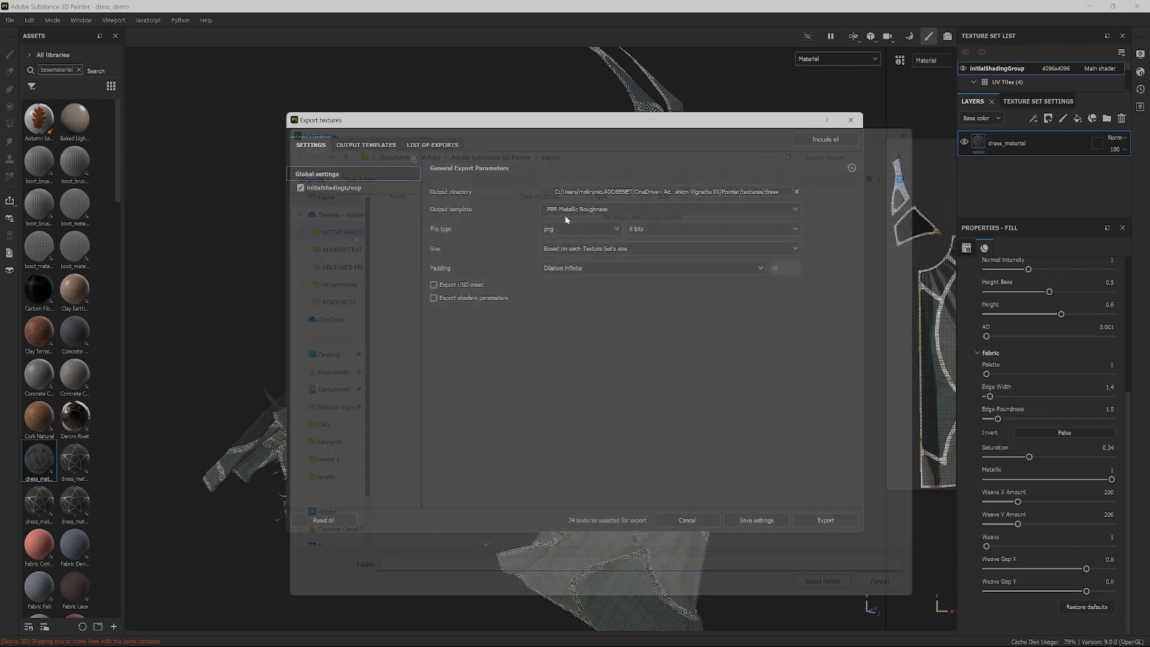
click(632, 210)
scroll(653, 272, down, 5)
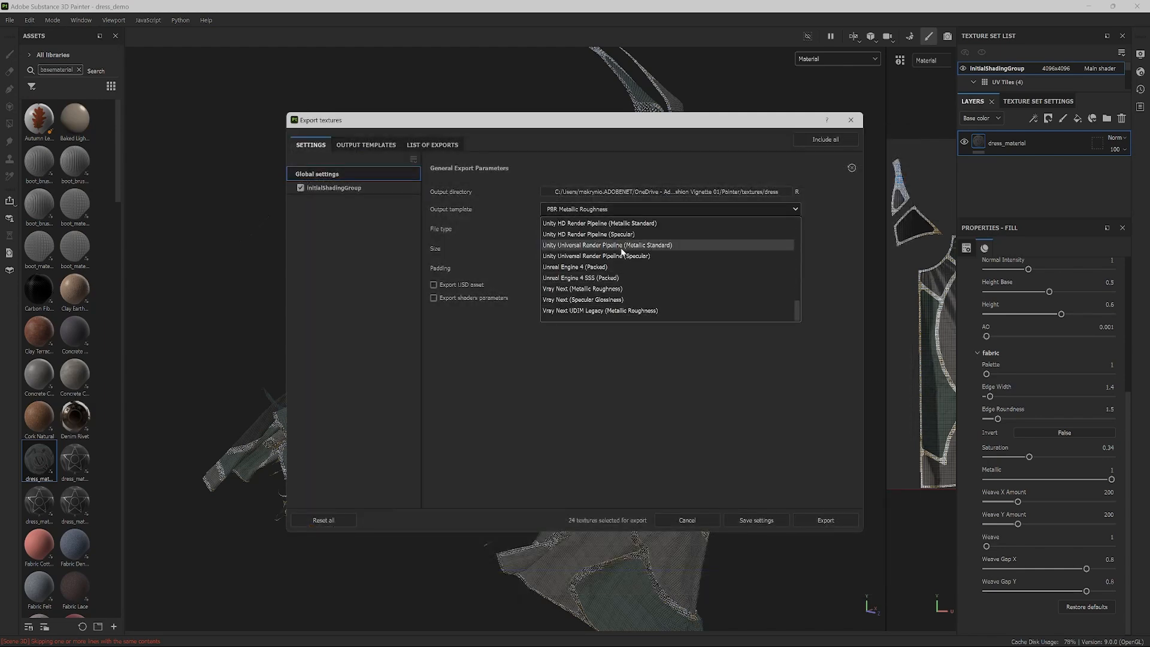
click(655, 267)
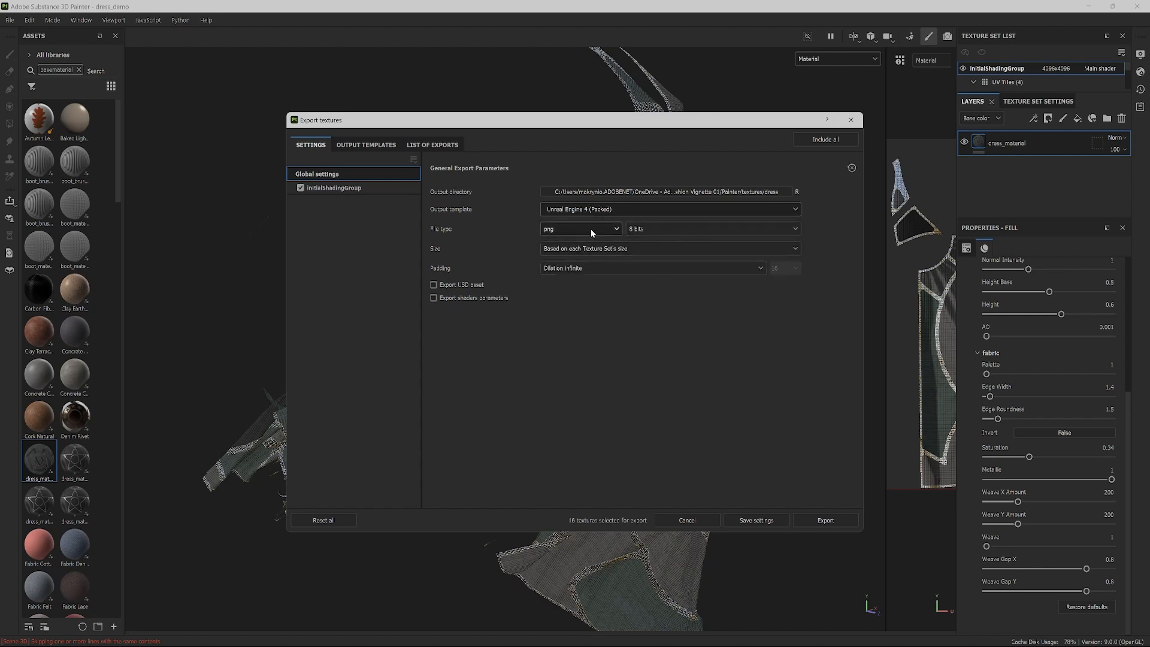
Choose a fixed export size for the textures and show the export settings of the InitialShadingGroup texture set.
click(614, 249)
click(619, 354)
click(344, 188)
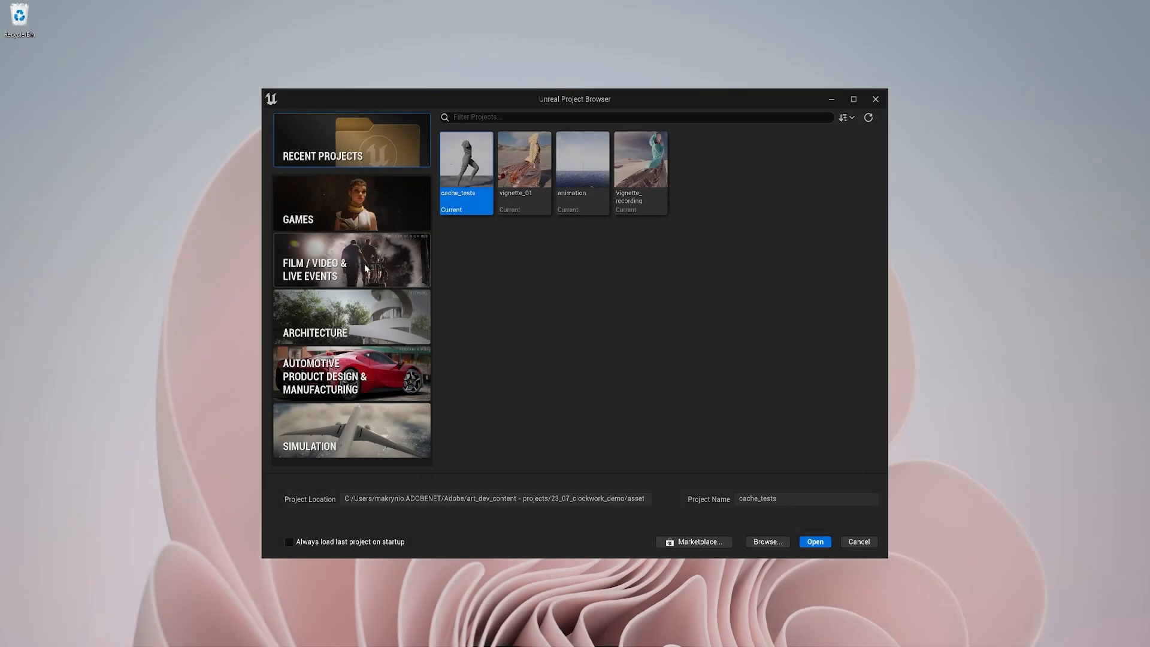
Switch to Unreal Engine and create a blank Film / Video & Live Events project named fashion_demo with Raytracing enabled.
click(367, 269)
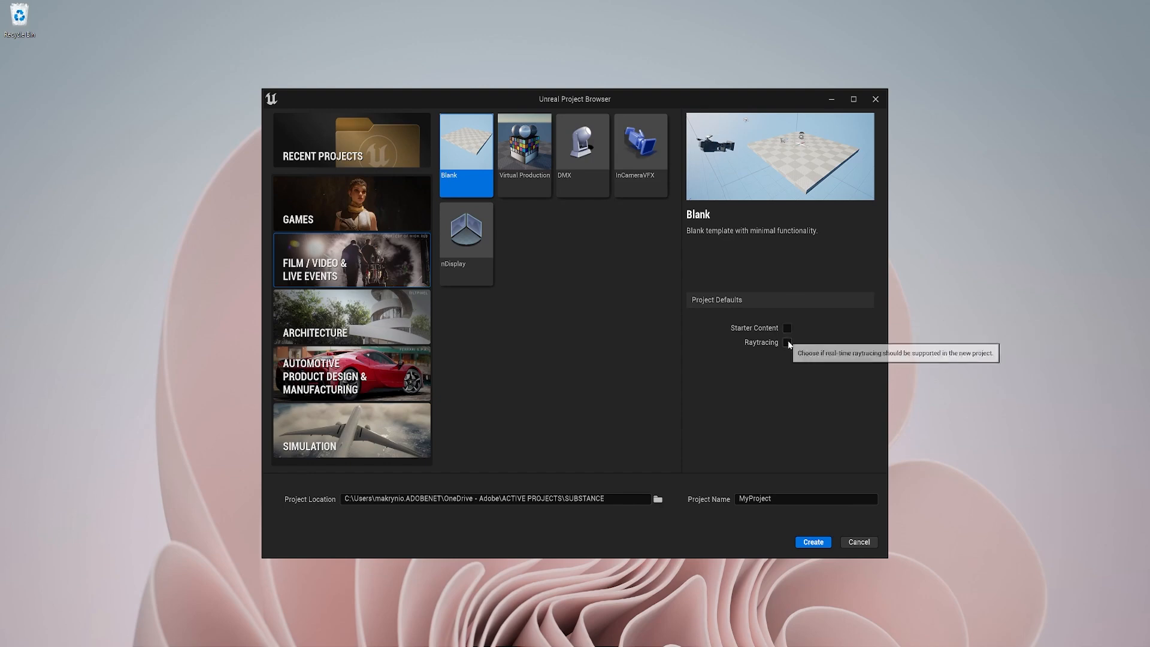
click(788, 343)
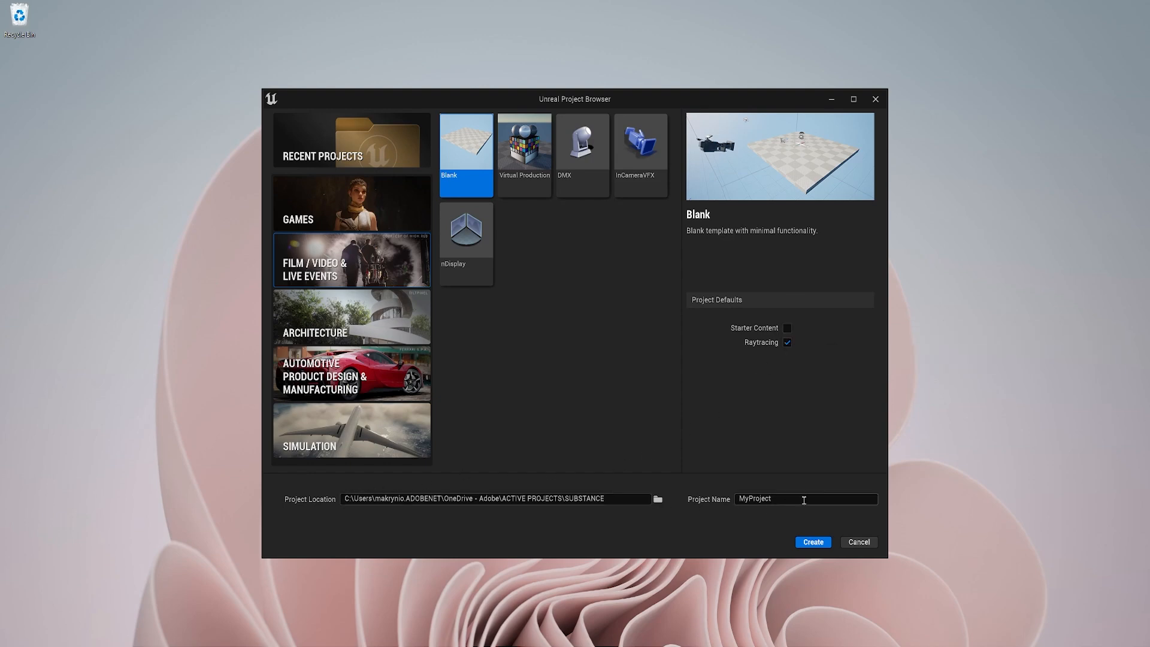
click(804, 500)
double_click(790, 499)
text(fashion_demo)
click(823, 545)
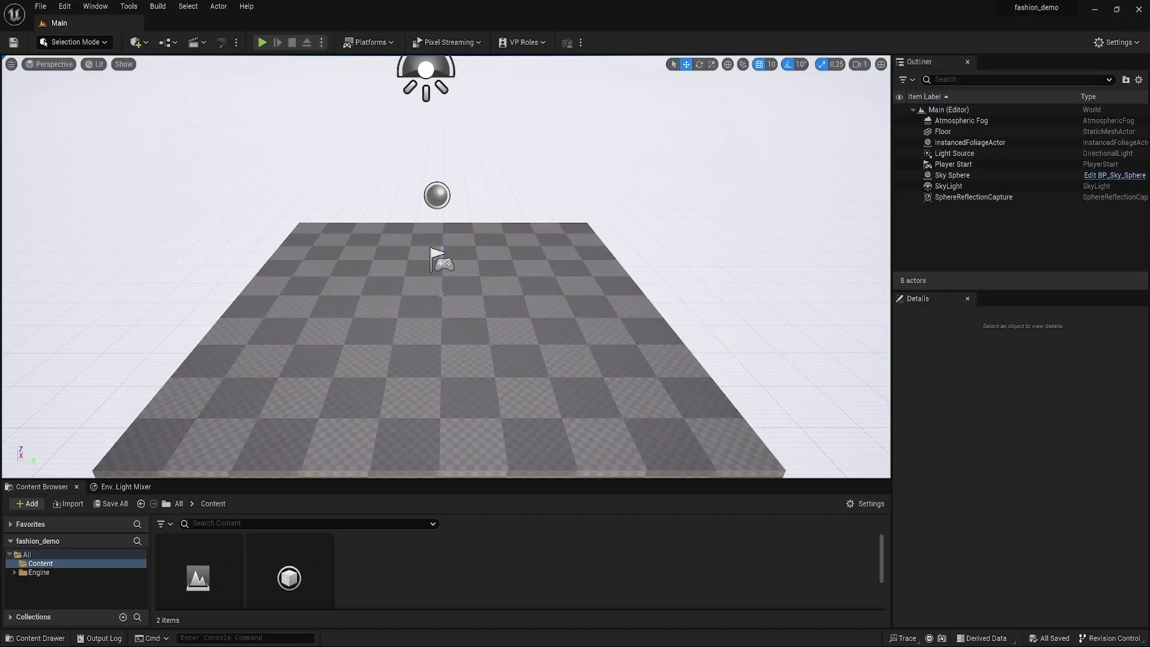
Create a new level from the Open World template.
click(39, 7)
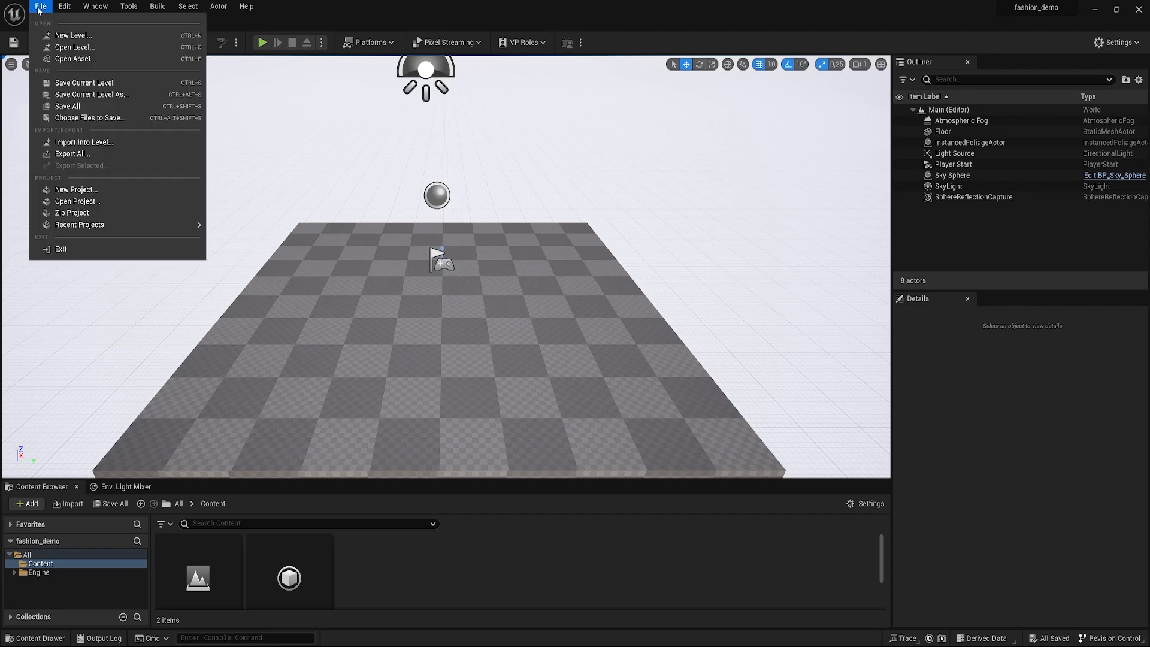
click(112, 38)
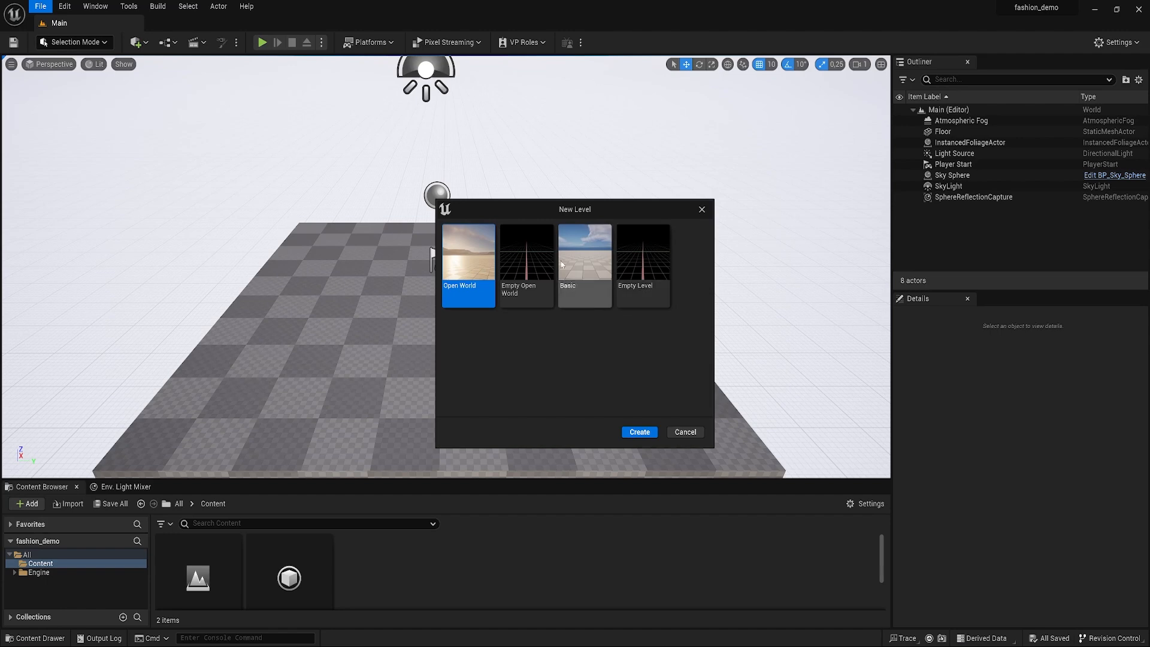
double_click(469, 275)
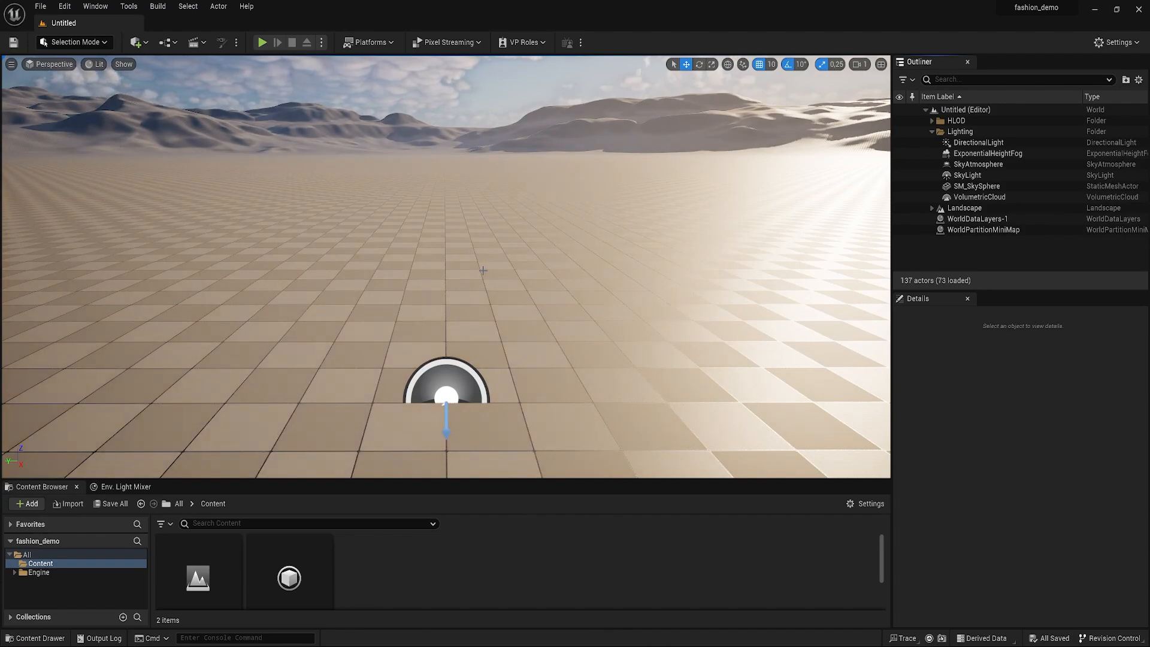
Add a level sequence saved as NewLevelSequence in the Content folder and enlarge the Sequencer area.
alt+drag(473, 270, 7, 281)
alt+drag(8, 281, 3, 279)
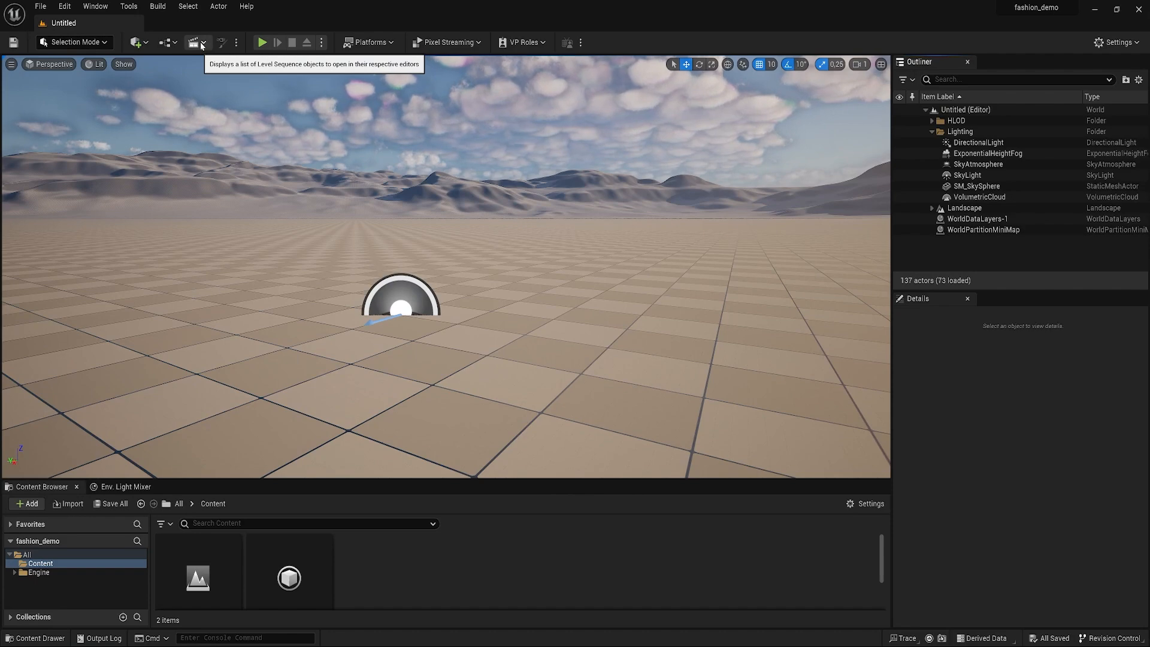
click(202, 44)
click(260, 76)
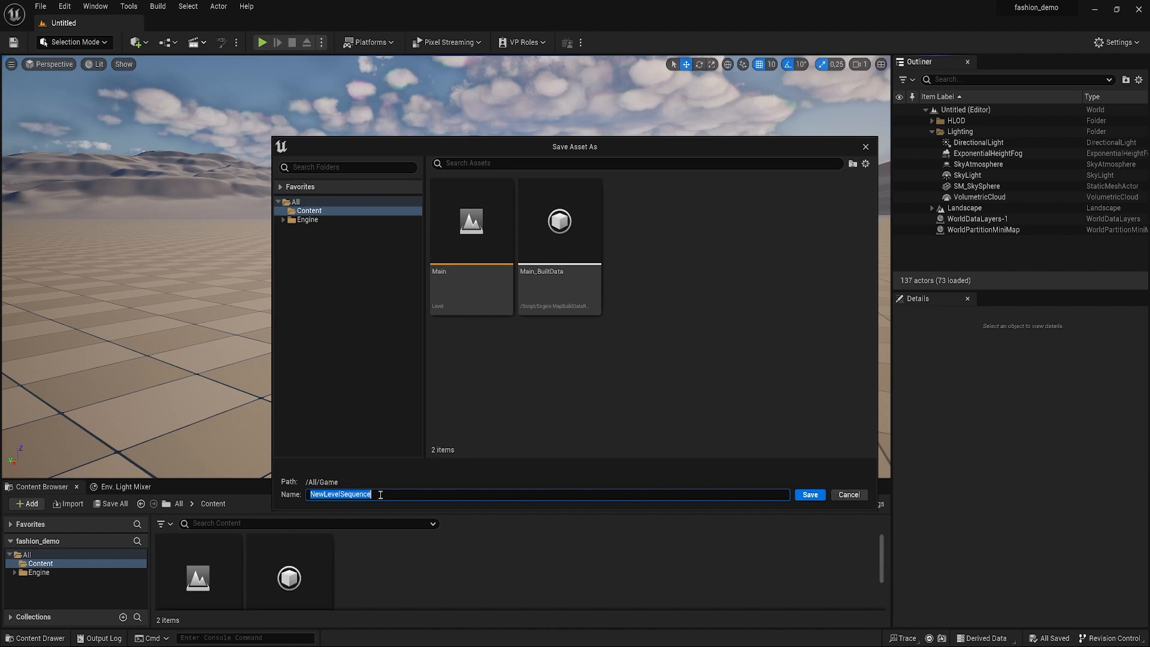
click(810, 495)
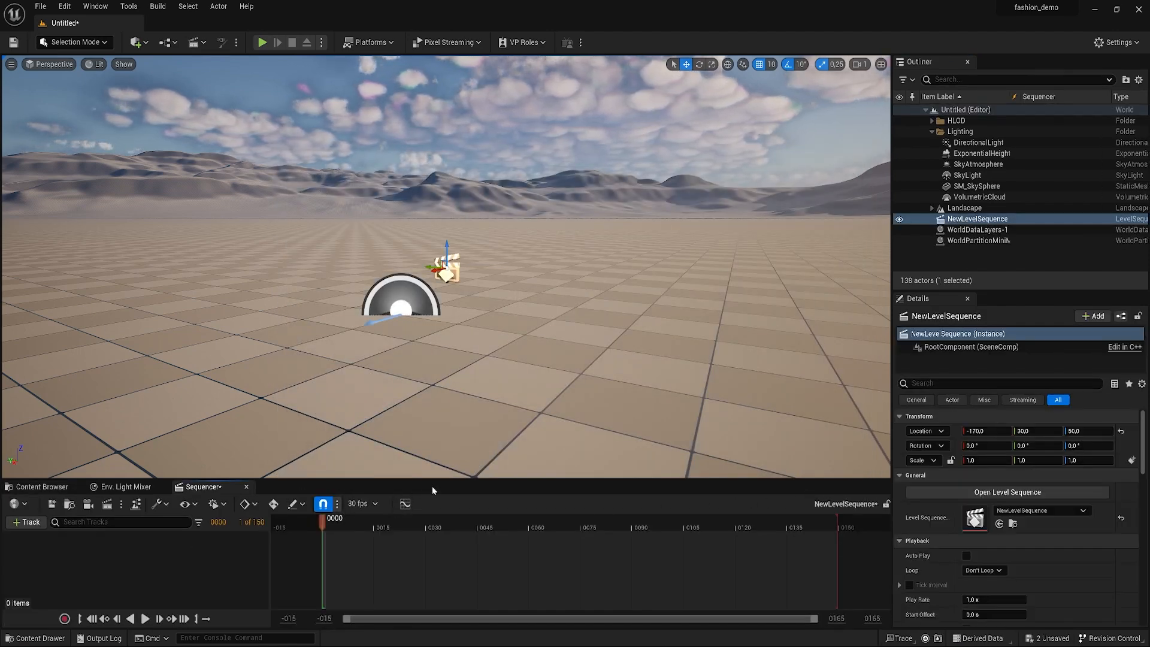
drag(459, 479, 460, 442)
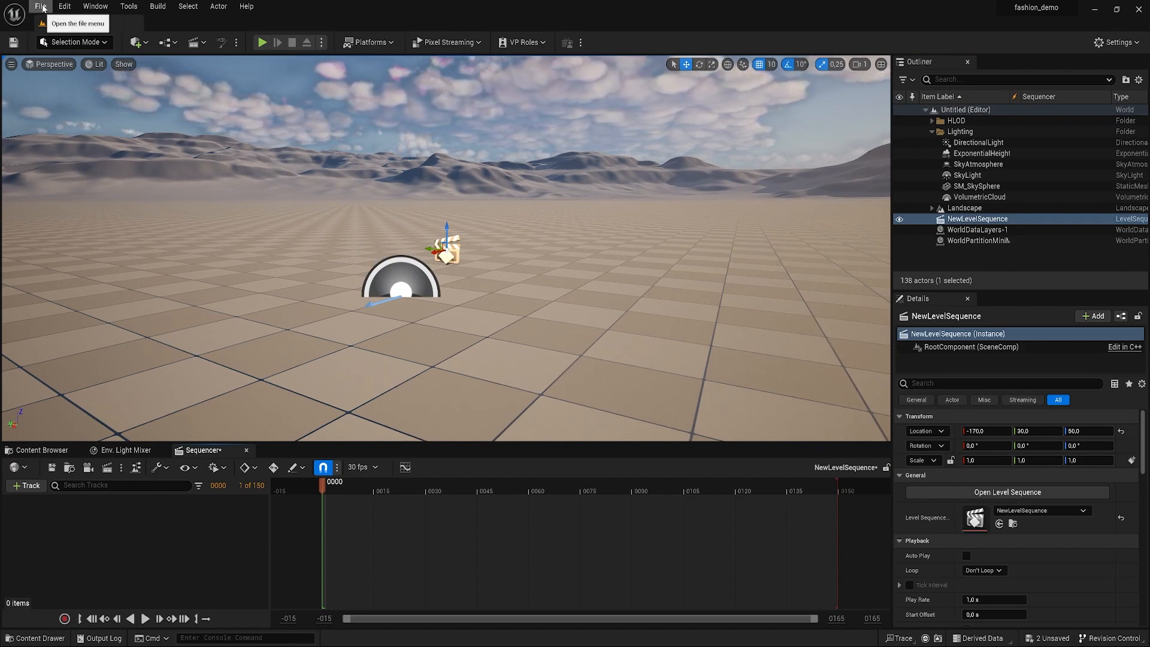
Import the Alembic file dress_wind_03.abc into the Content folder as a Geometry Cache.
click(69, 468)
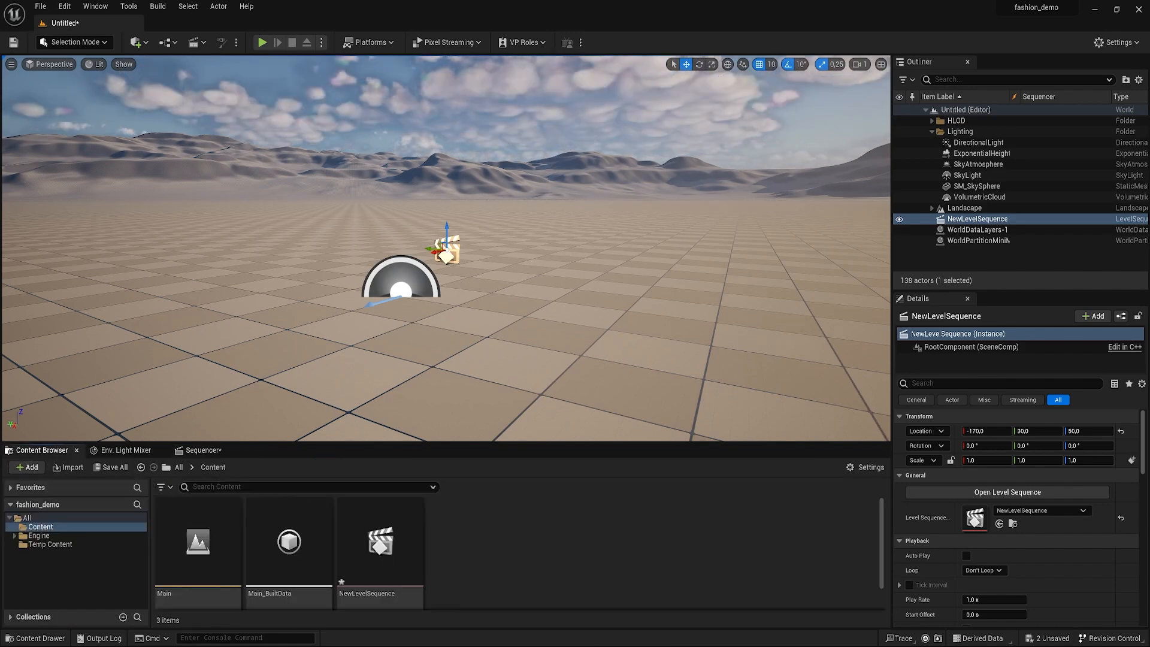
right_click(511, 538)
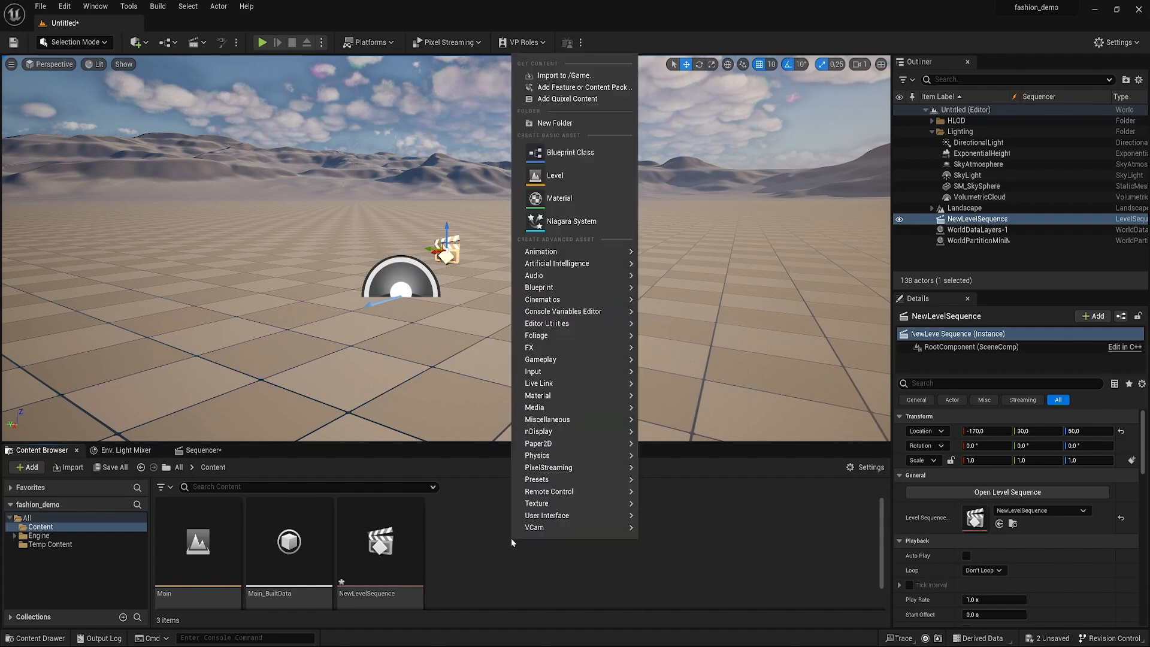
click(585, 74)
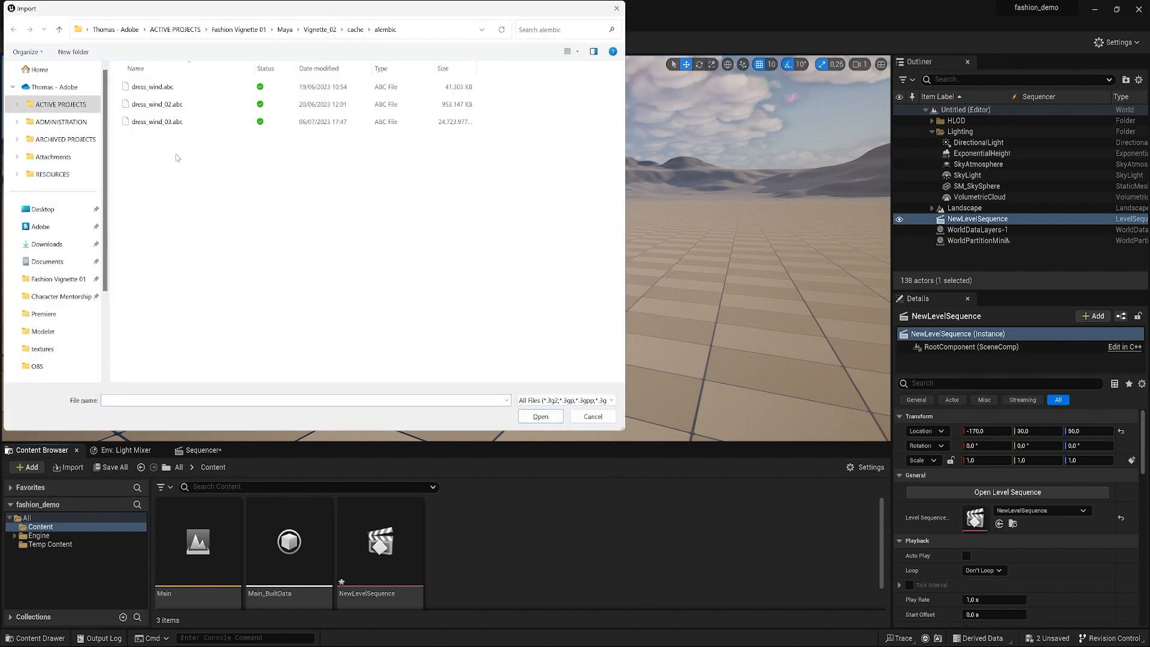
double_click(171, 122)
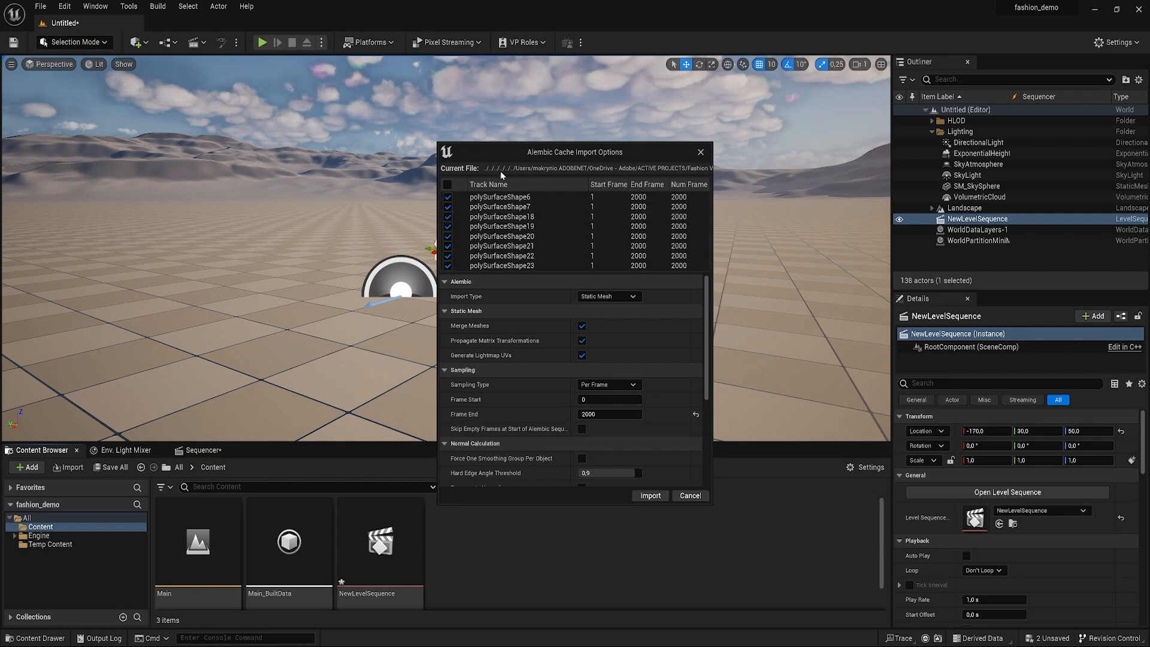
click(599, 296)
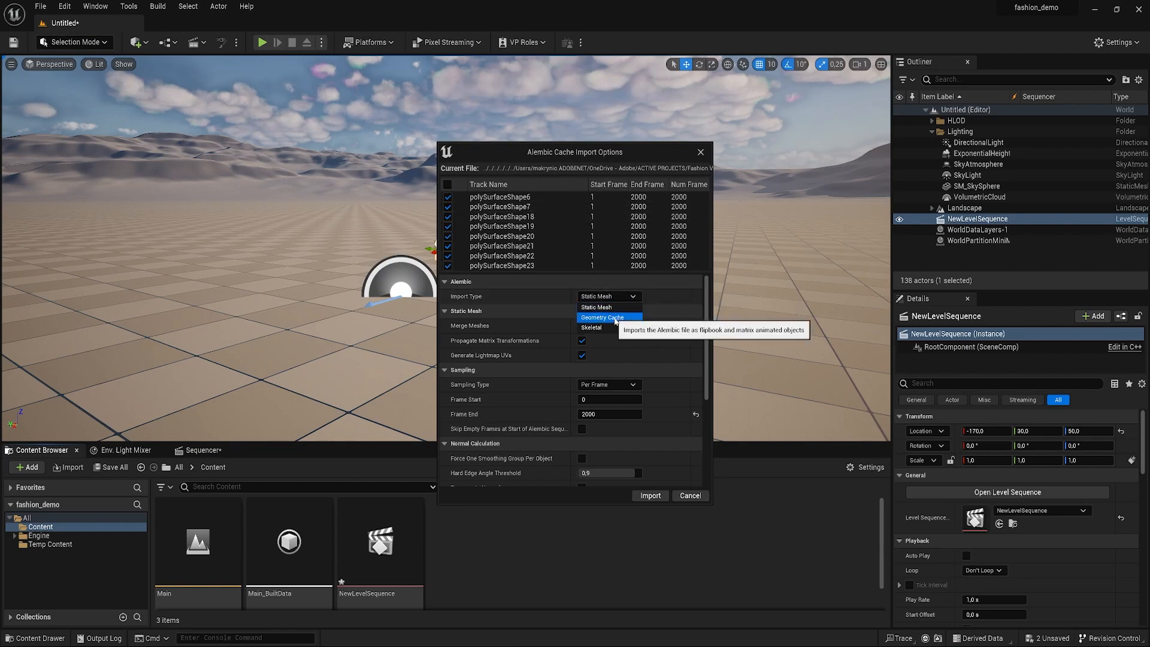
click(615, 317)
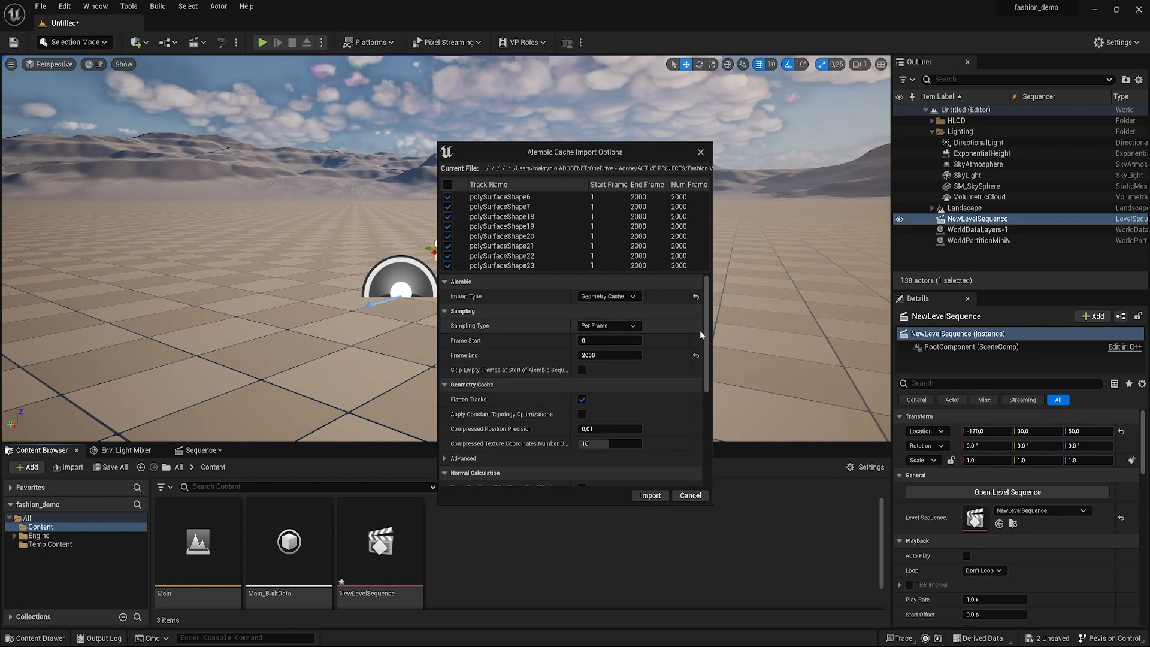
mouse_move(707, 326)
mouse_down()
mouse_move(719, 416)
mouse_move(712, 329)
mouse_up()
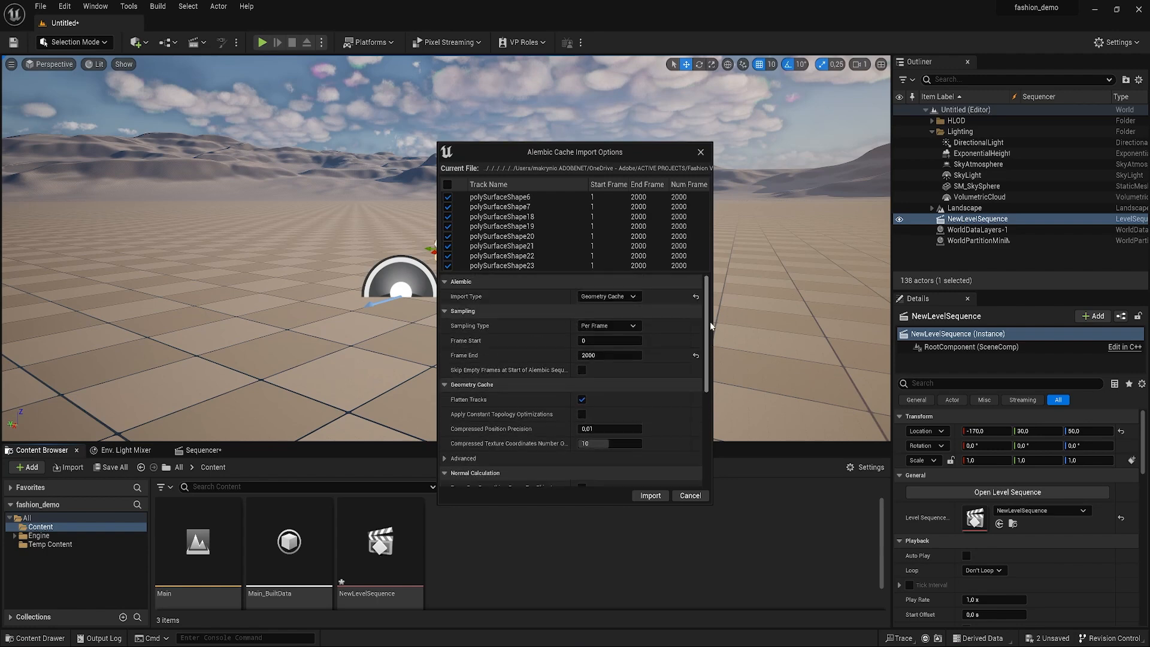
click(650, 496)
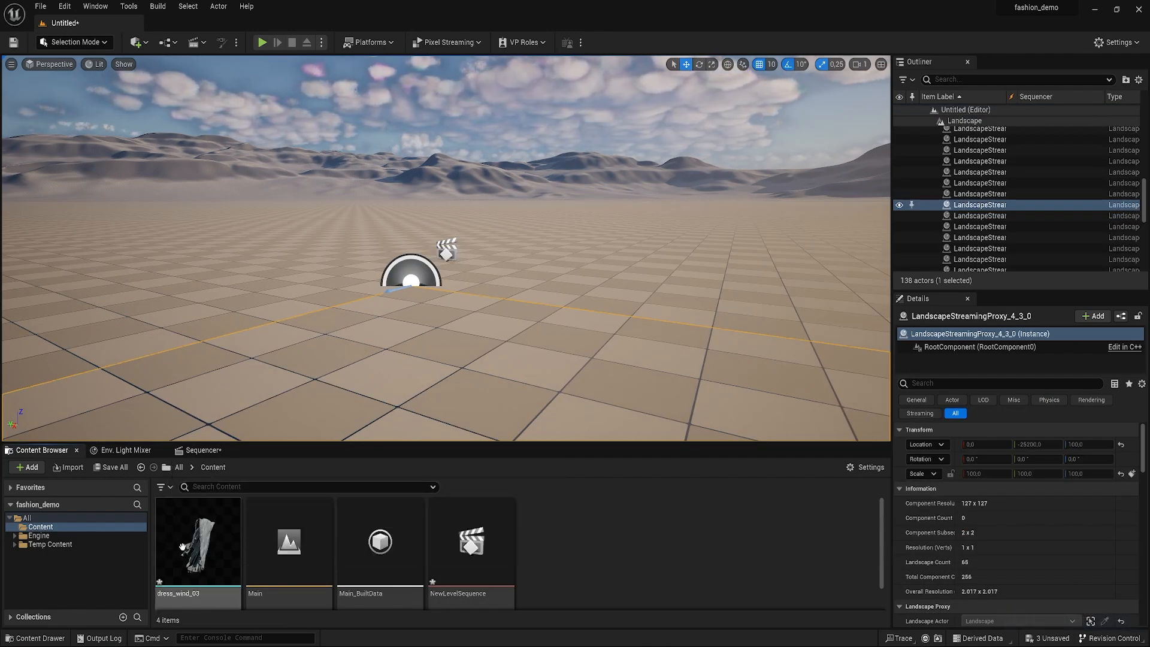
Place the dress_wind_03 geometry cache on the level's floor and rotate it 90° about the X axis so it stands upright.
drag(237, 550, 402, 355)
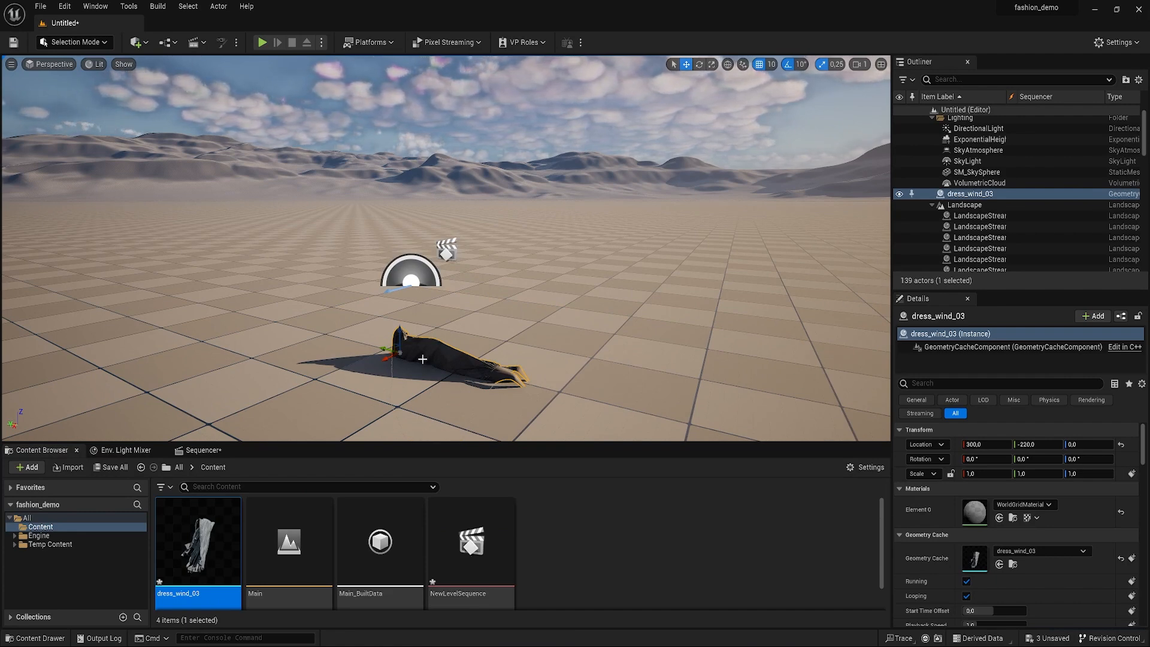
key(e)
mouse_move(402, 331)
mouse_down()
mouse_move(375, 336)
mouse_move(414, 334)
mouse_up()
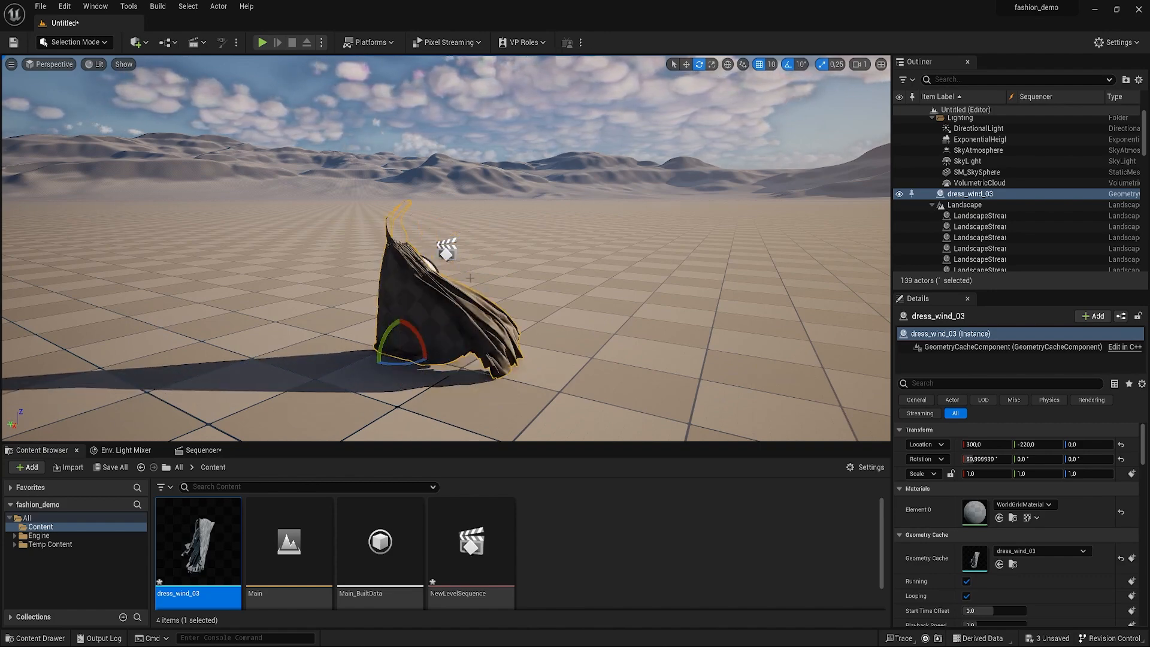
Play the level in the viewport, move around the dress to examine its wind animation, and stop the simulation.
alt+drag(477, 256, 632, 274)
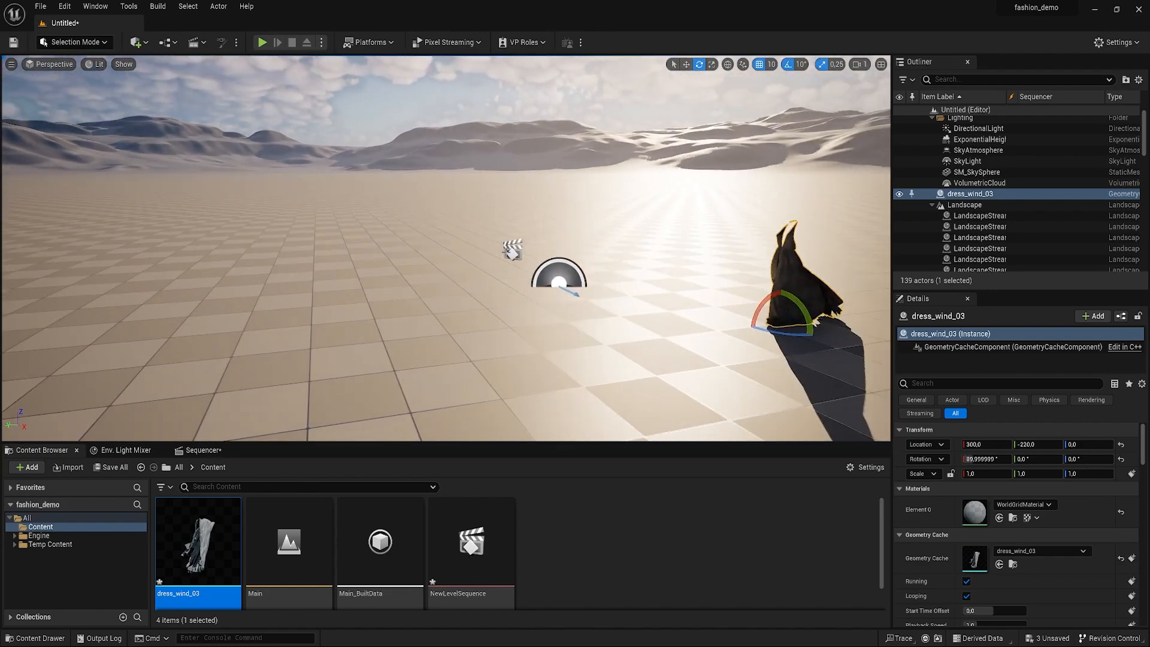
key(f)
alt+drag(424, 231, 528, 258)
alt+middle_drag(528, 258, 506, 259)
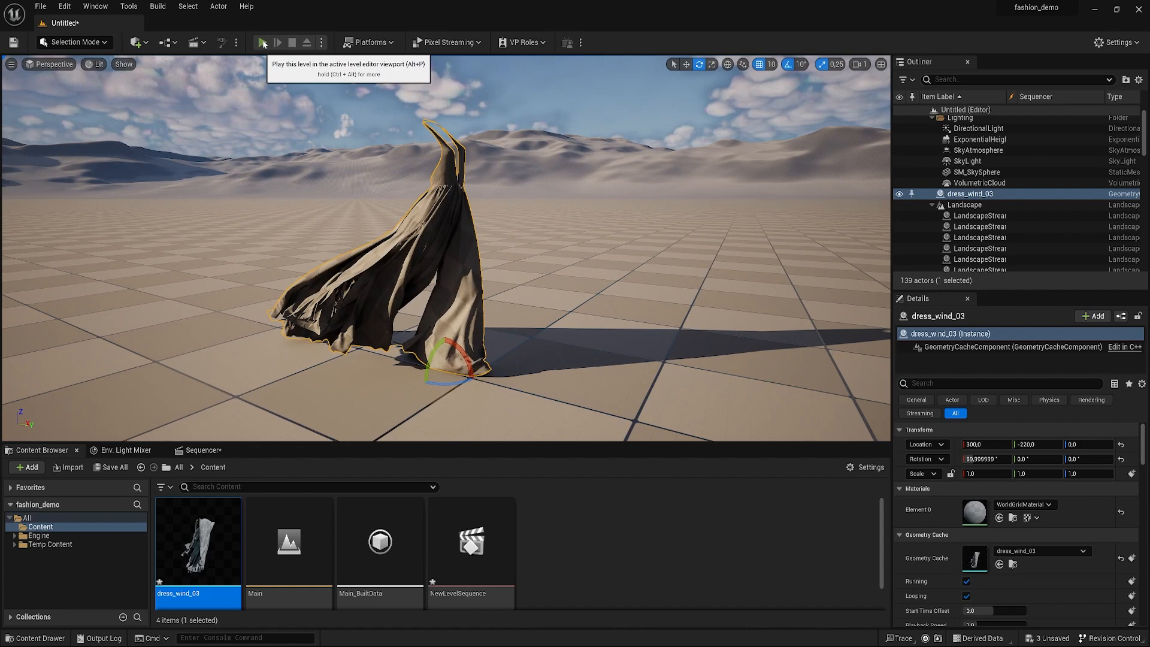
click(262, 43)
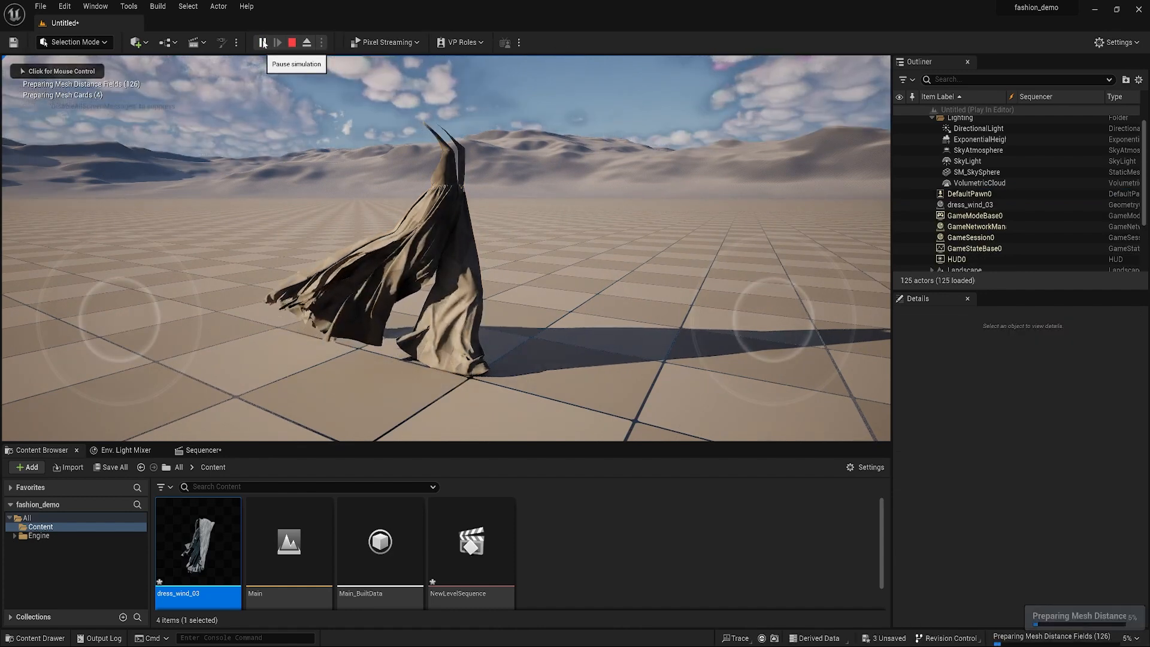
click(636, 267)
key(w)
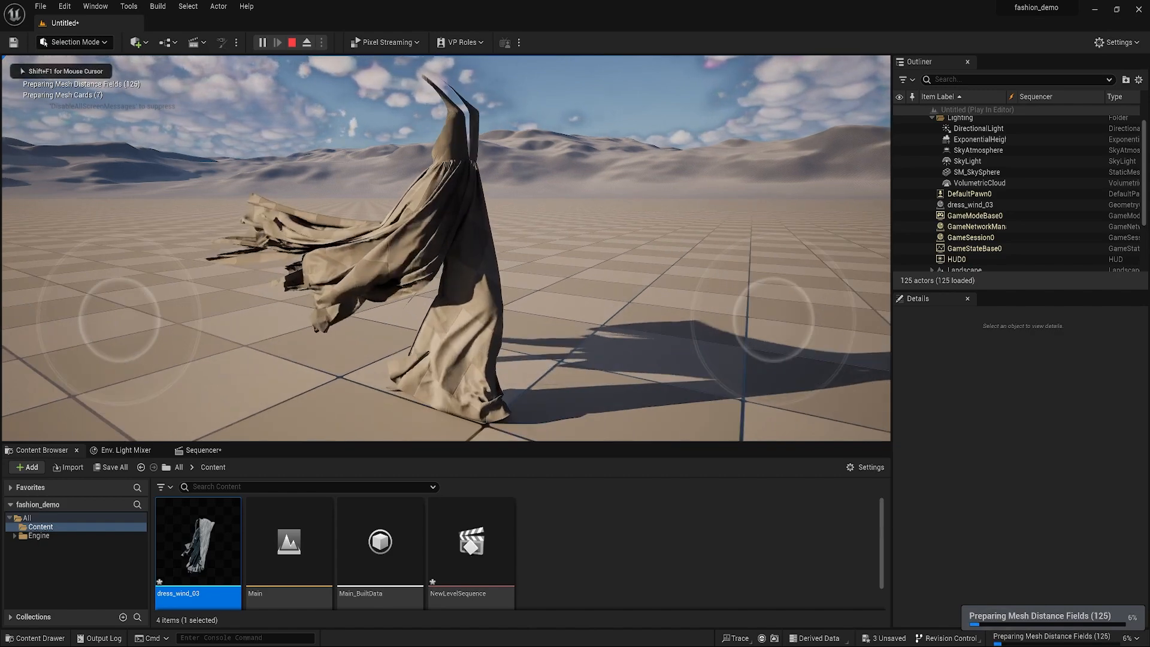
key(a)
key(d)
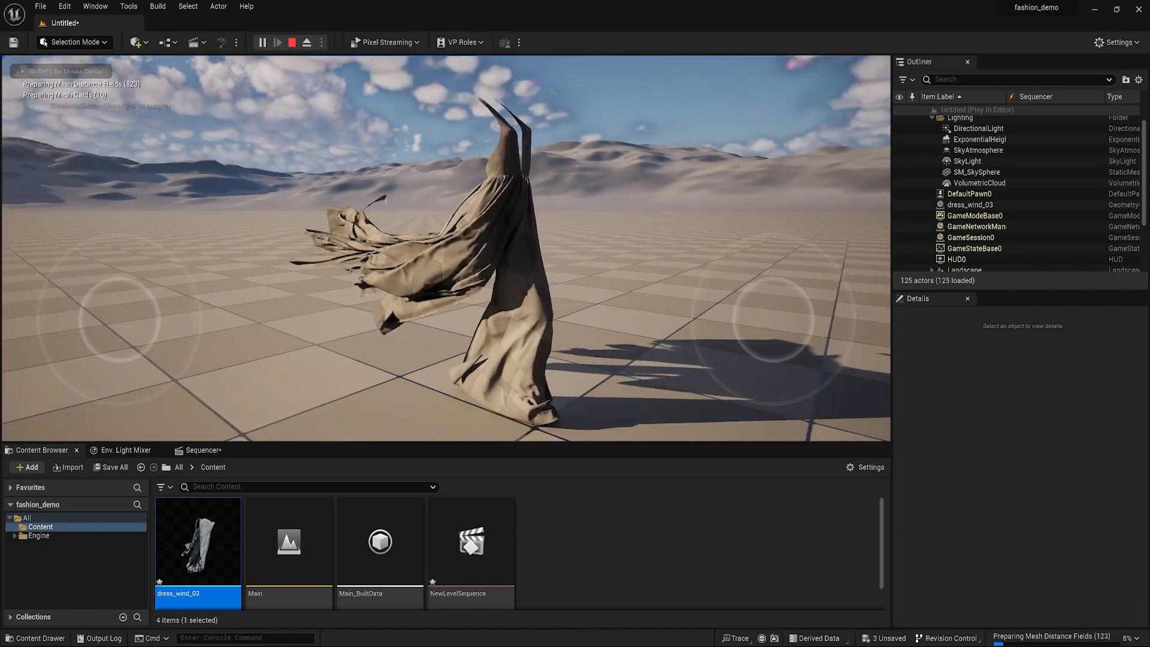
key(w)
key(a)
key(d)
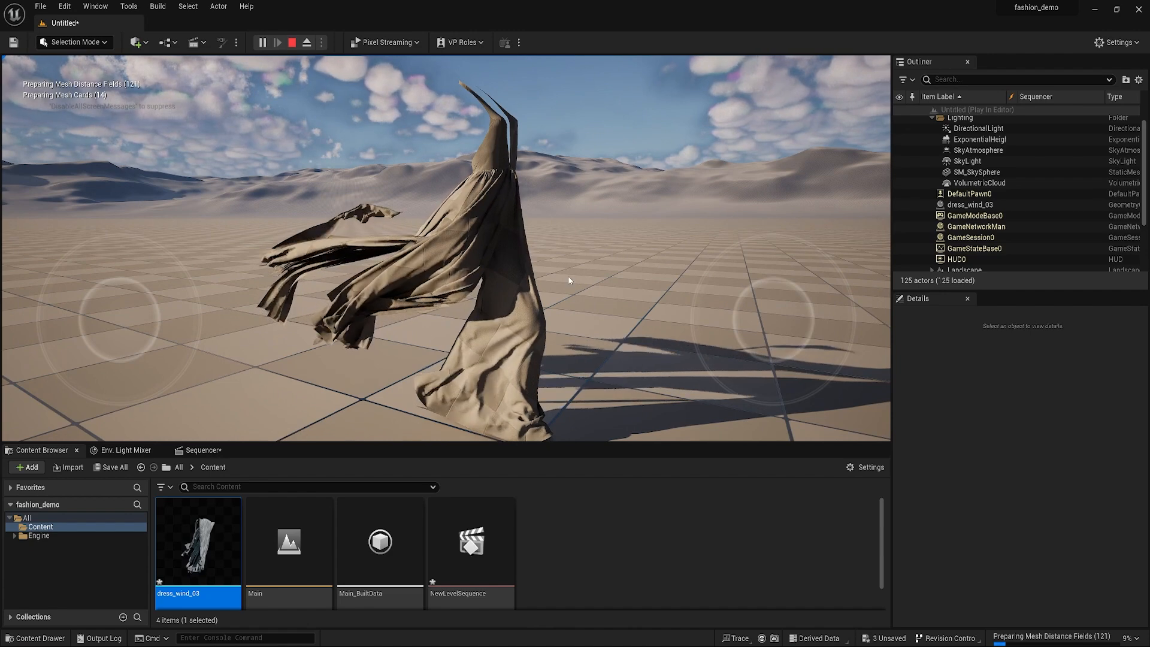
click(292, 42)
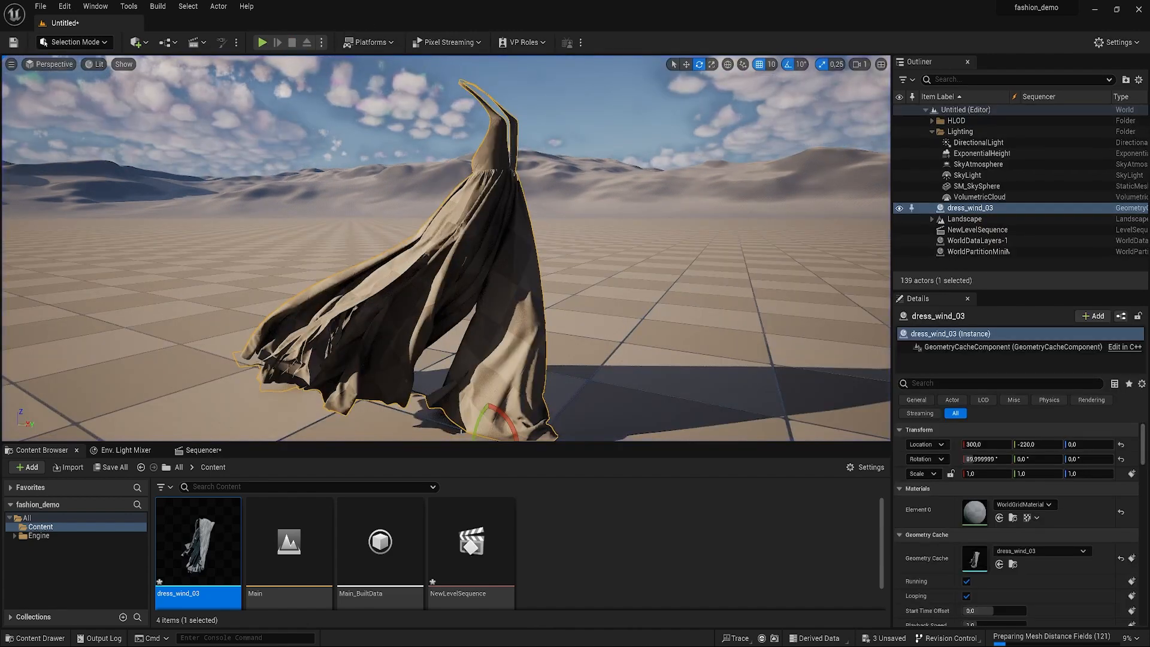
Add the dress_wind_03 actor to the level sequence and give it a Geometry Cache track.
click(194, 454)
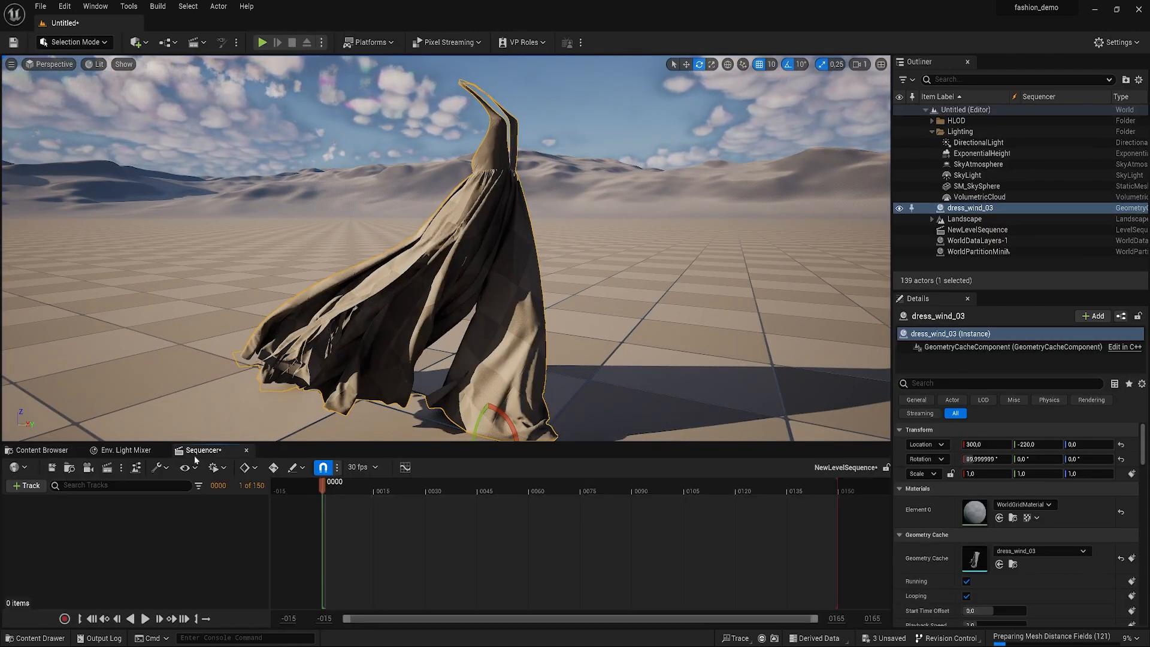
click(30, 486)
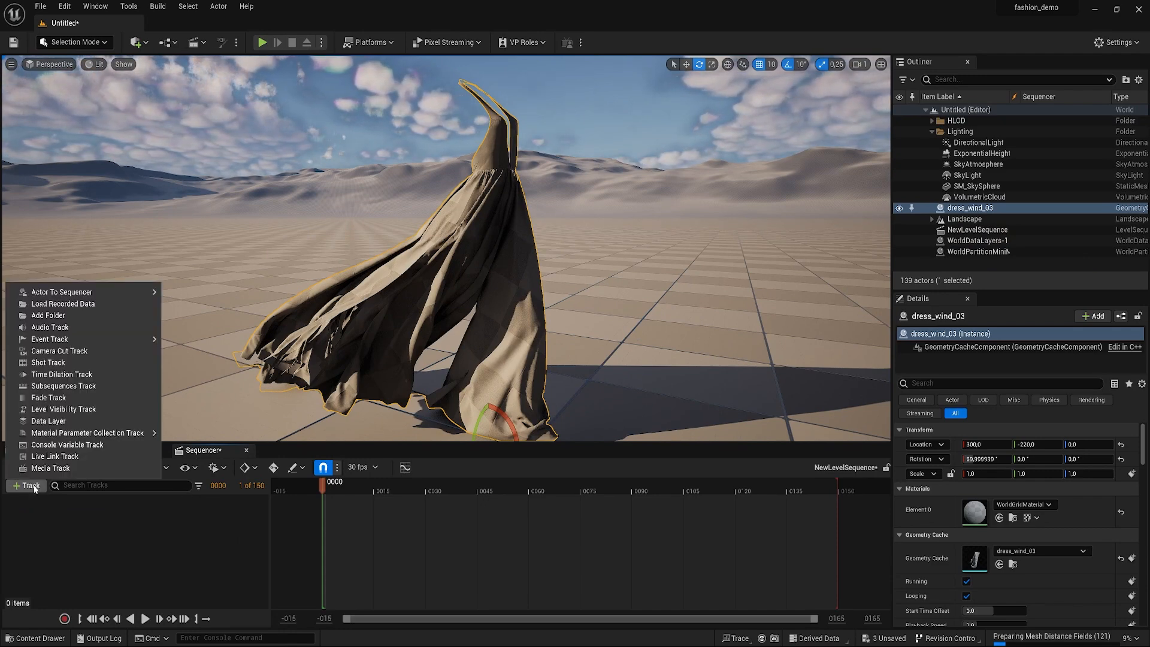
mouse_move(66, 292)
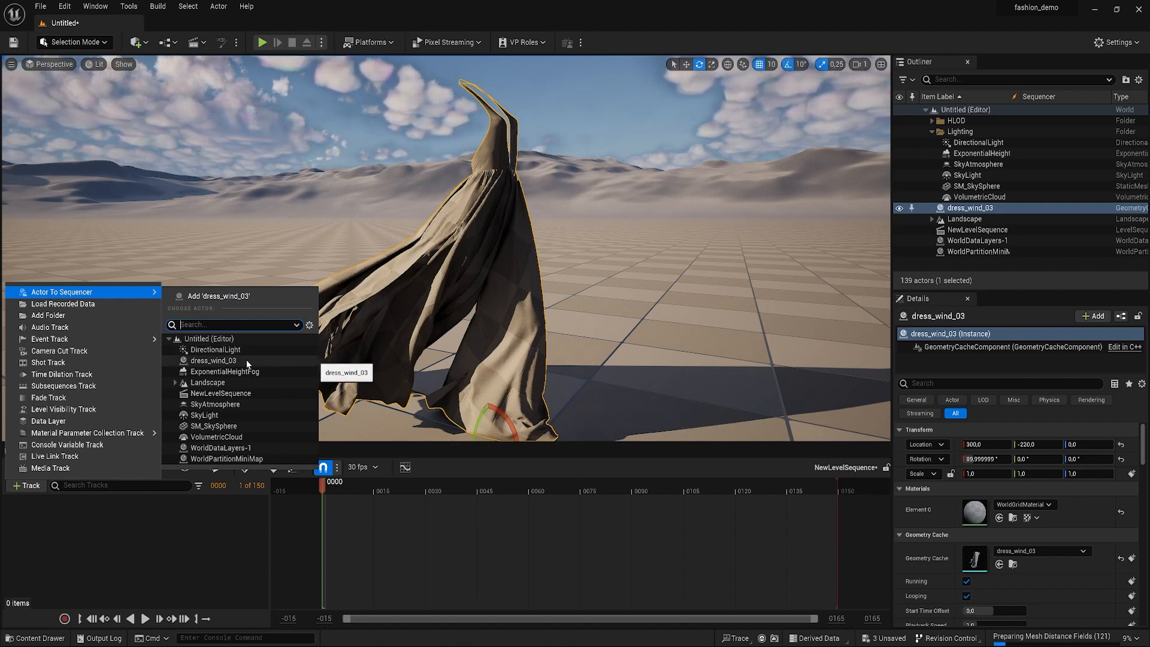
click(246, 359)
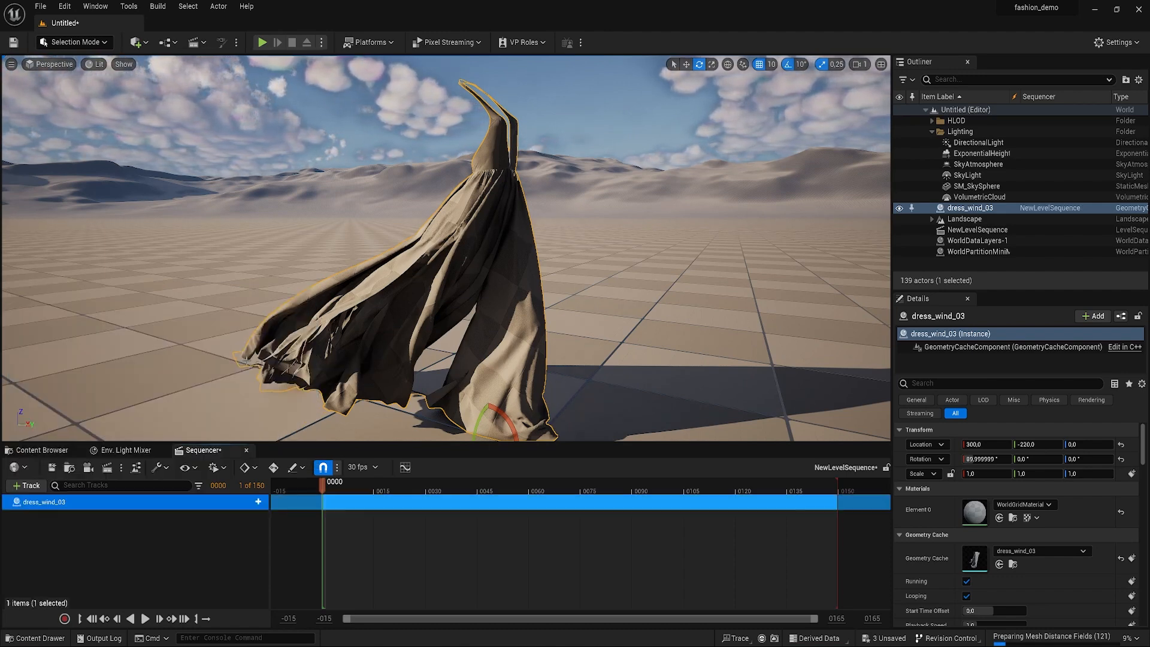
click(256, 502)
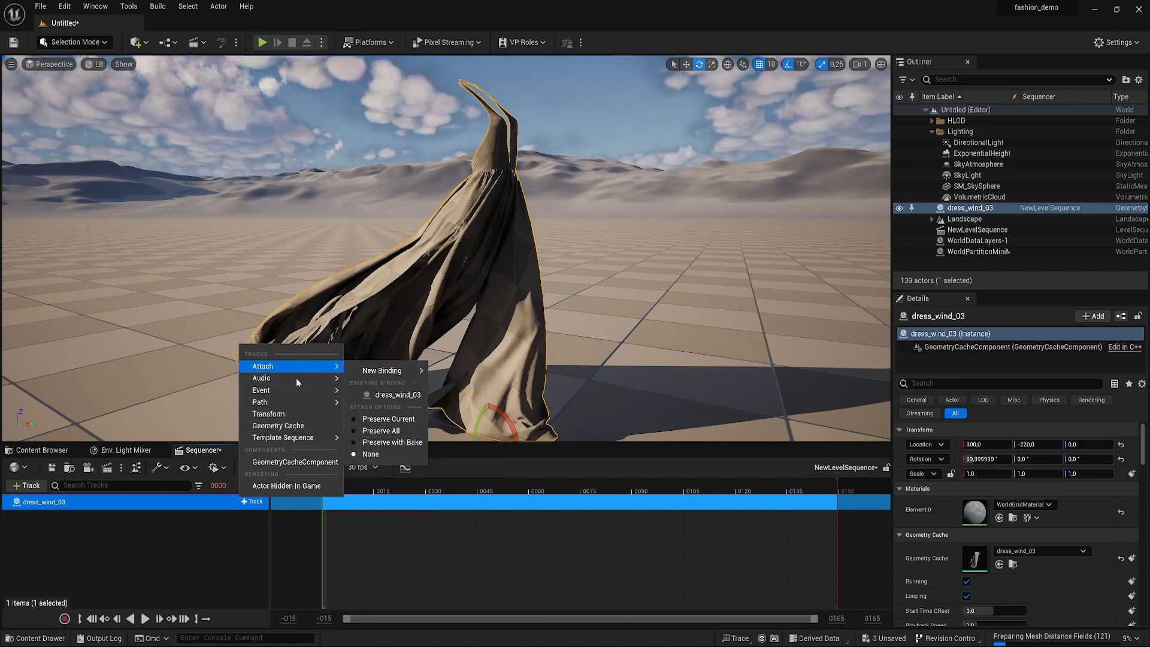
mouse_move(291, 439)
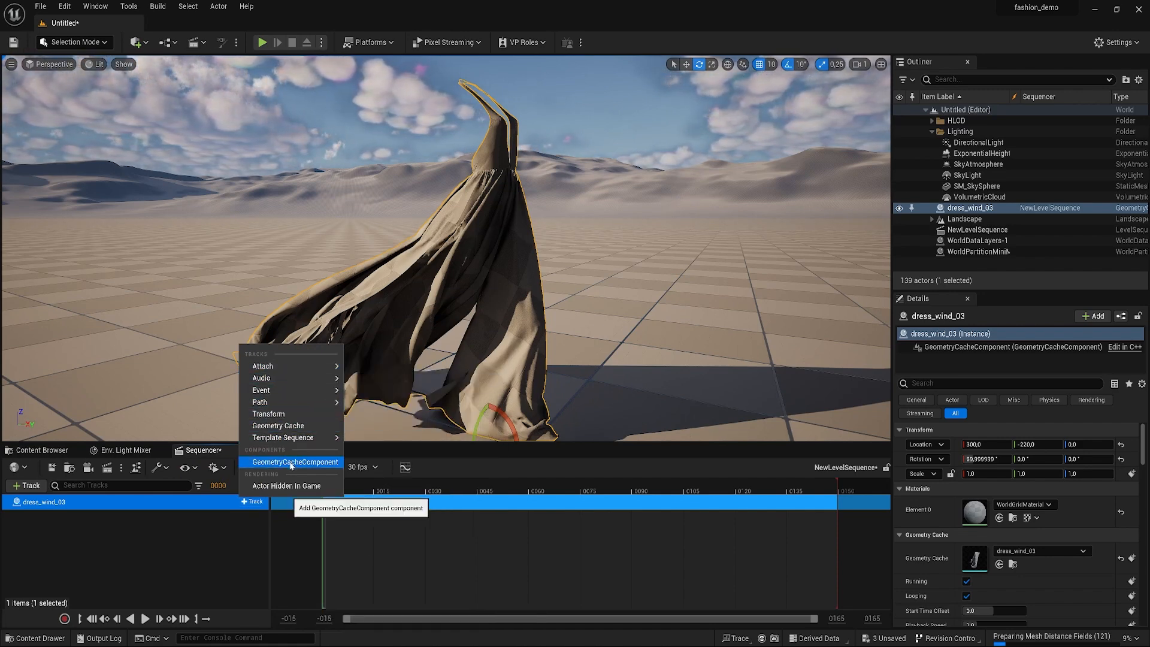
click(295, 427)
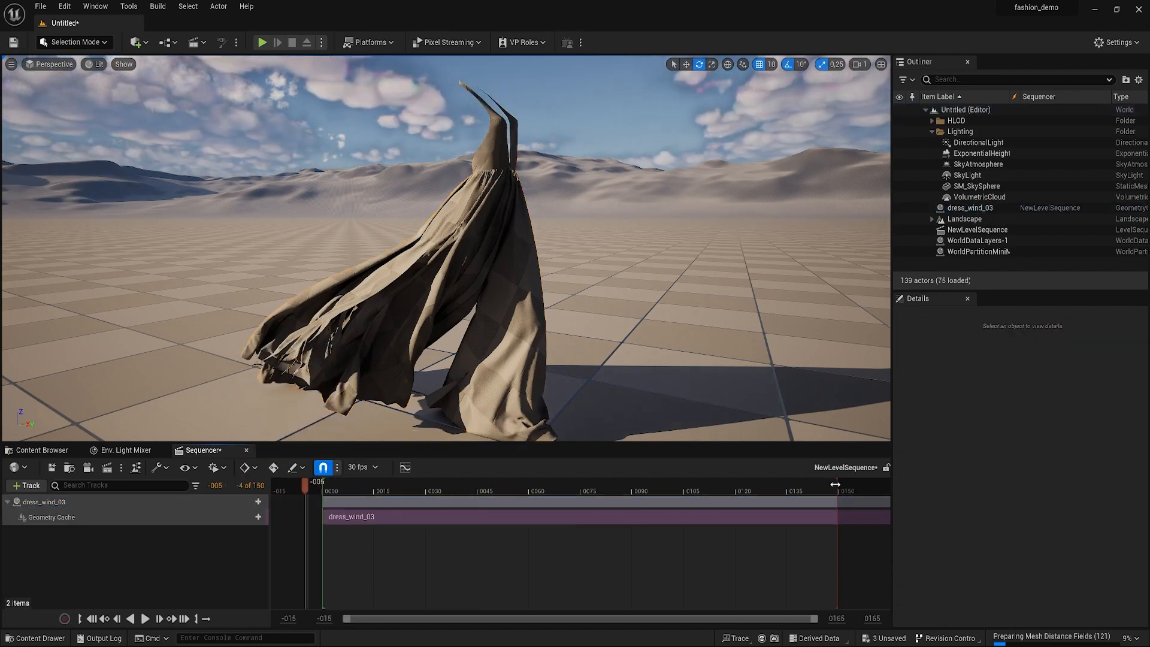
Shorten the level sequence's playback range to end at about frame 68 and play the dress animation.
mouse_move(835, 484)
mouse_down()
mouse_move(543, 484)
mouse_move(559, 485)
mouse_up()
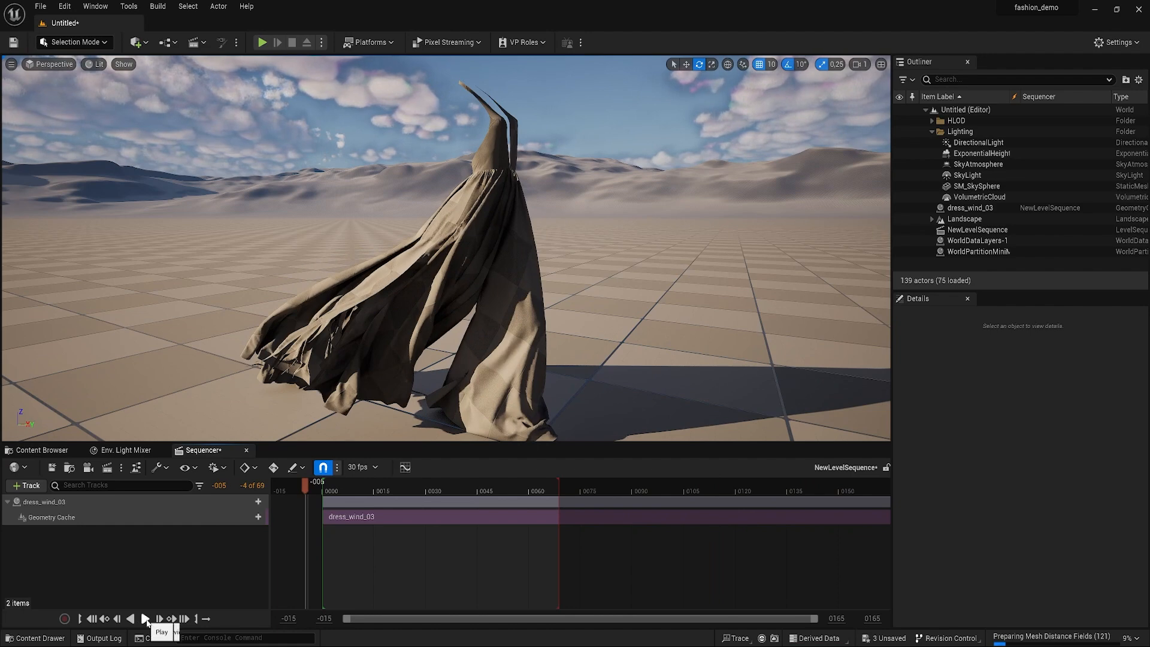
click(146, 619)
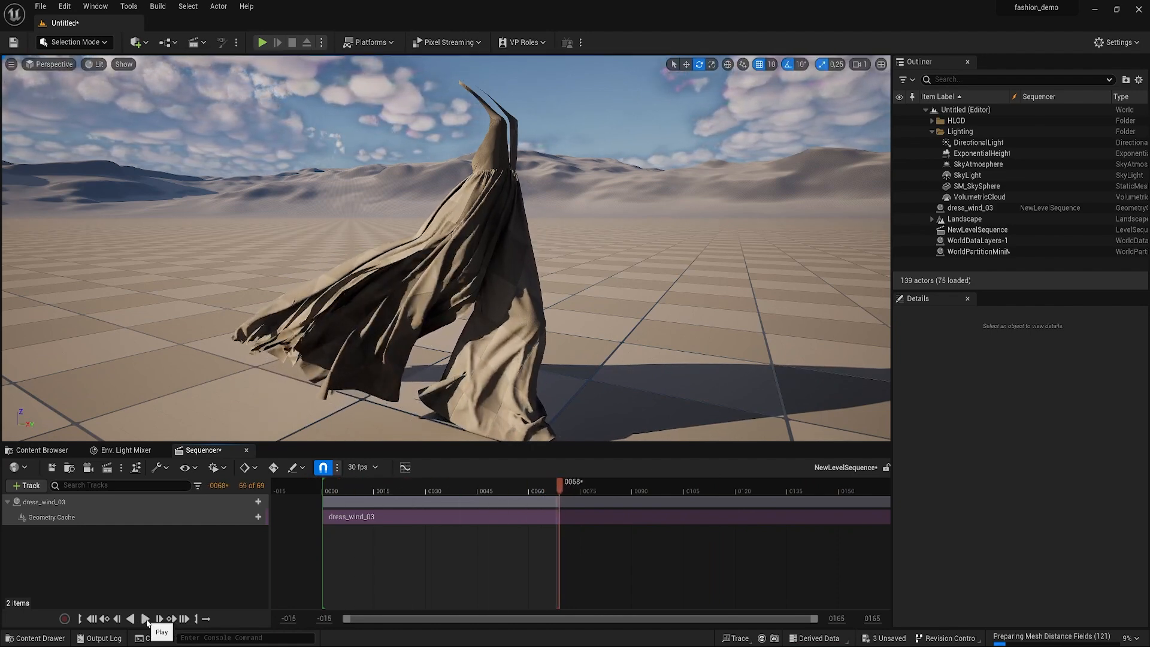
click(146, 620)
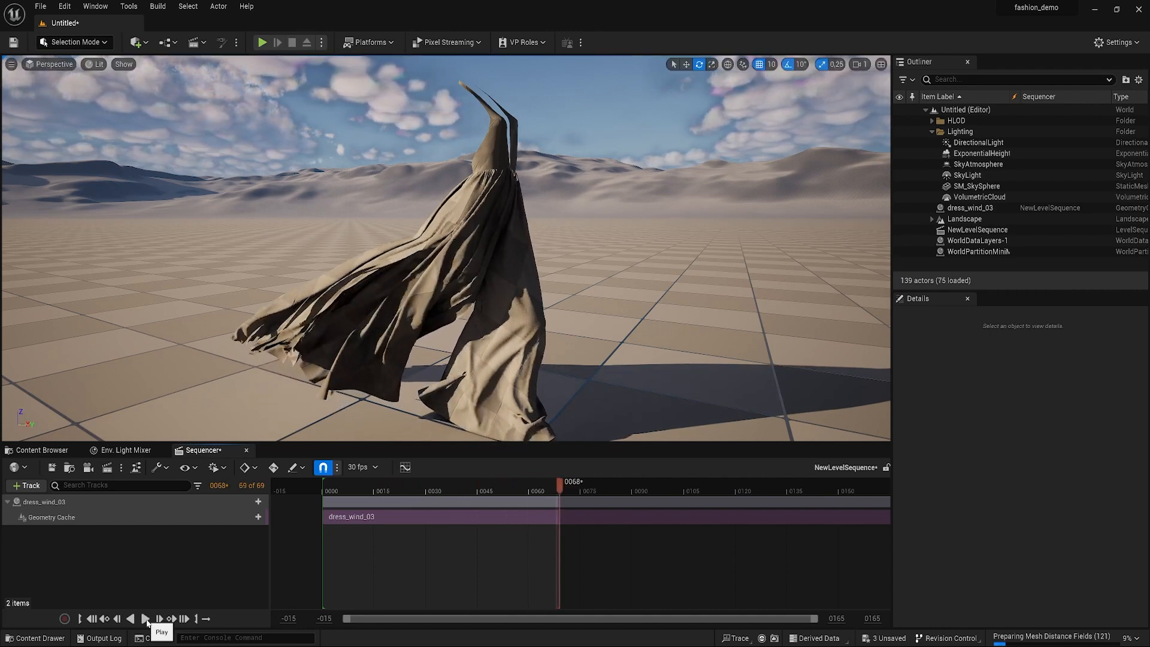
drag(564, 482, 634, 483)
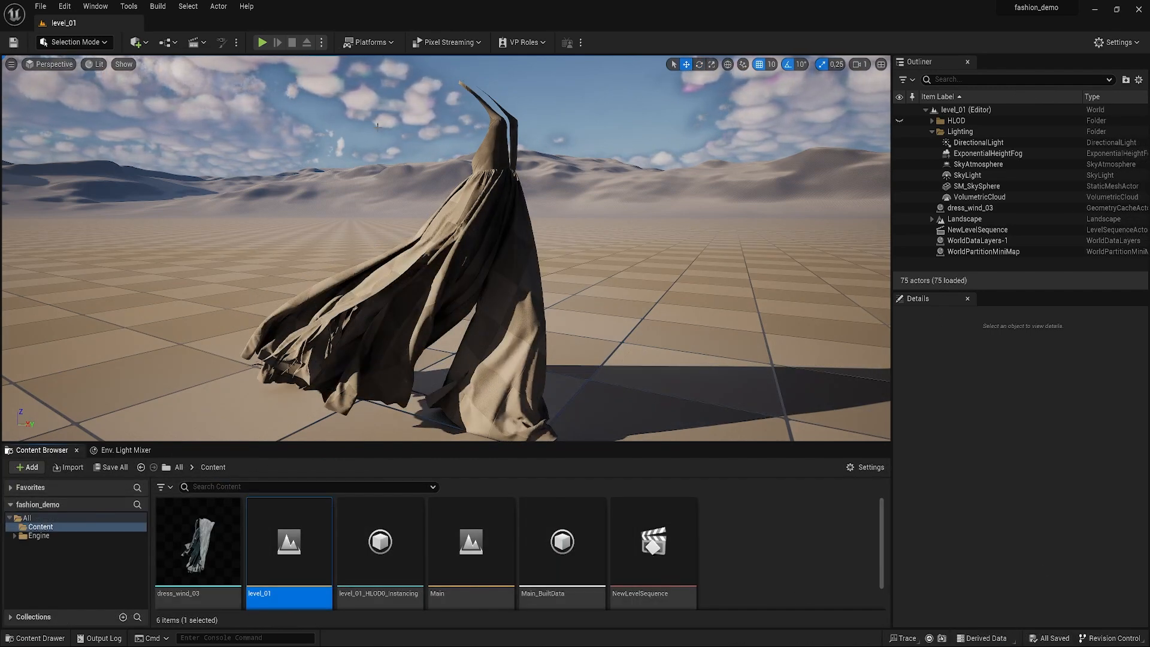
Add a Cine Camera Actor to the level.
click(137, 42)
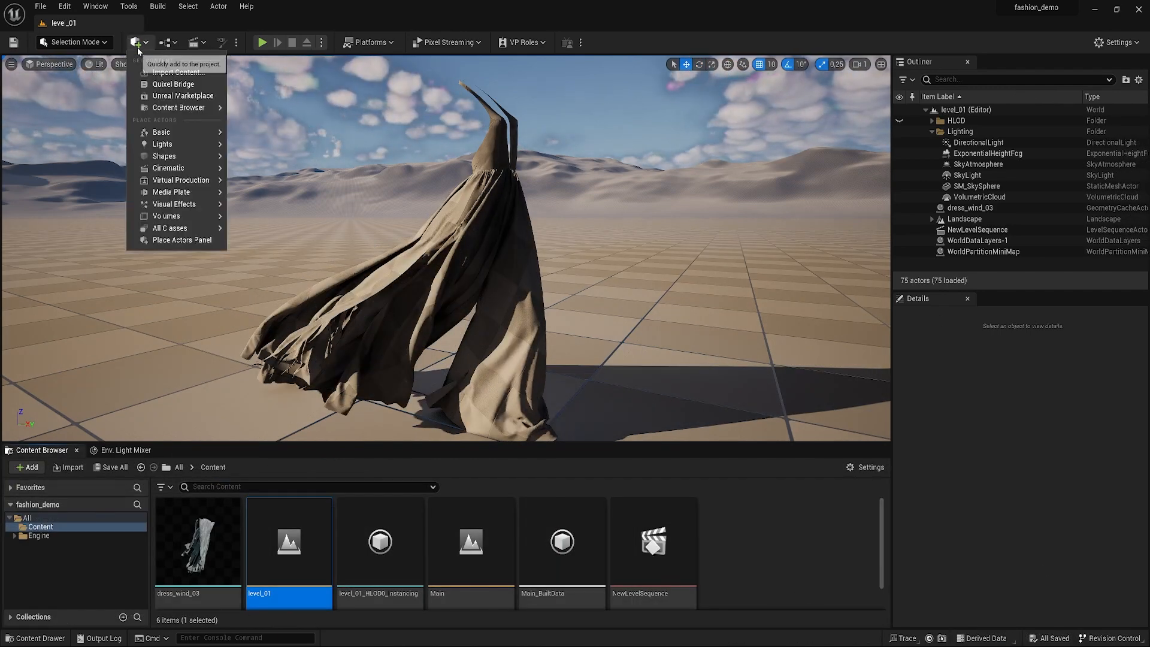
mouse_move(163, 109)
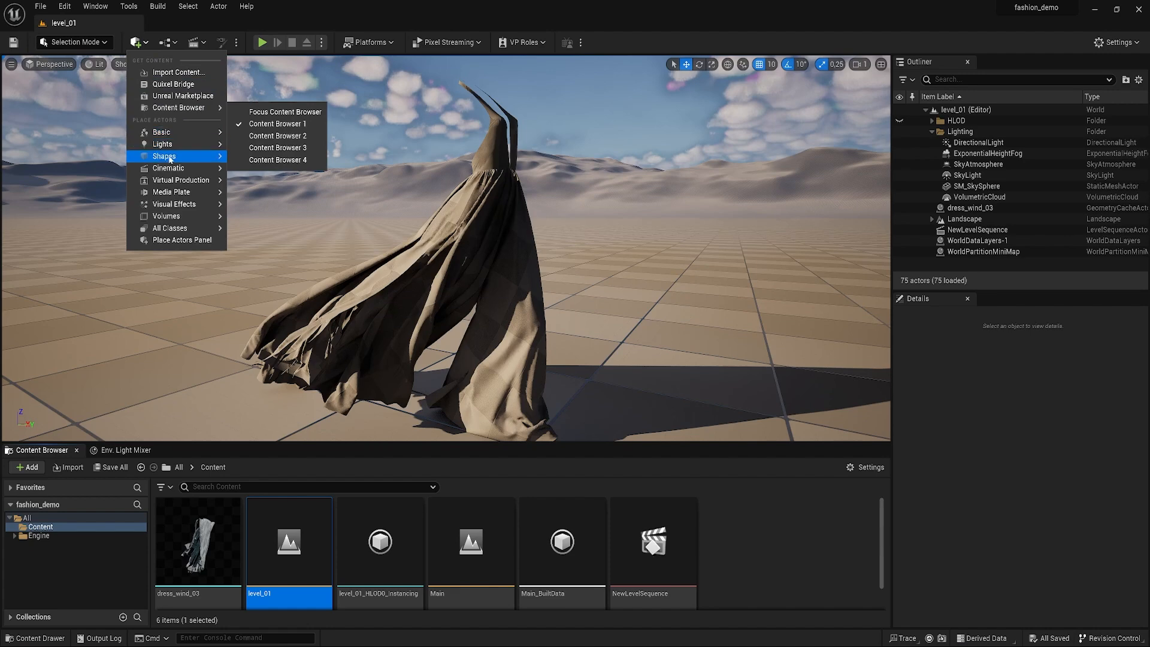
mouse_move(180, 175)
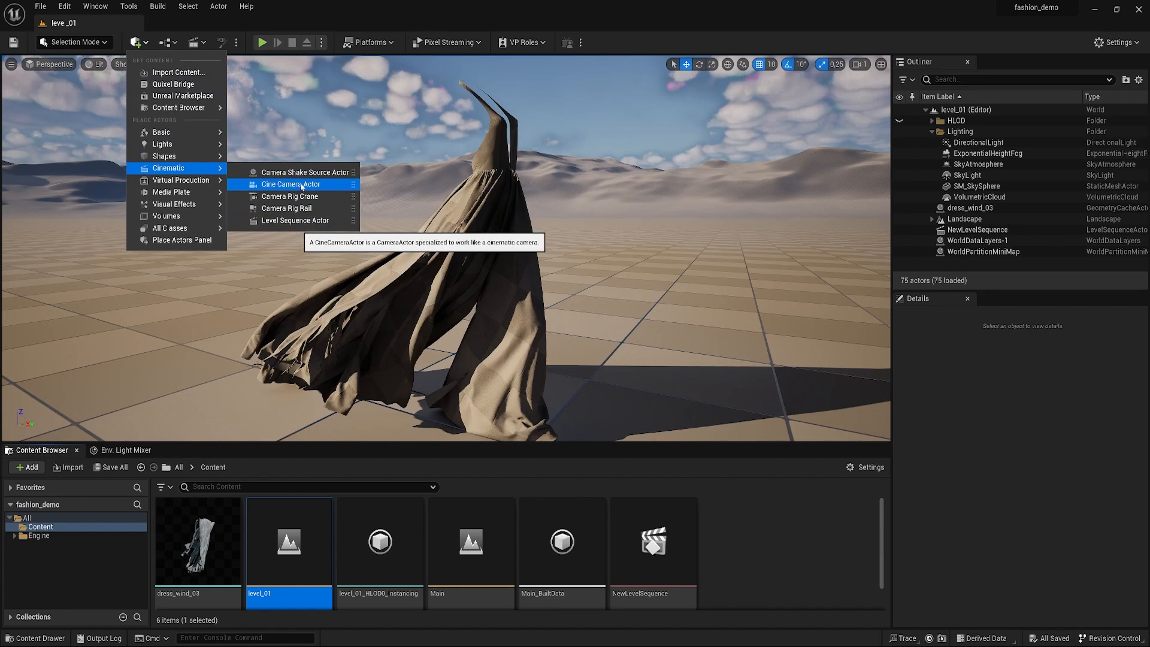
click(291, 185)
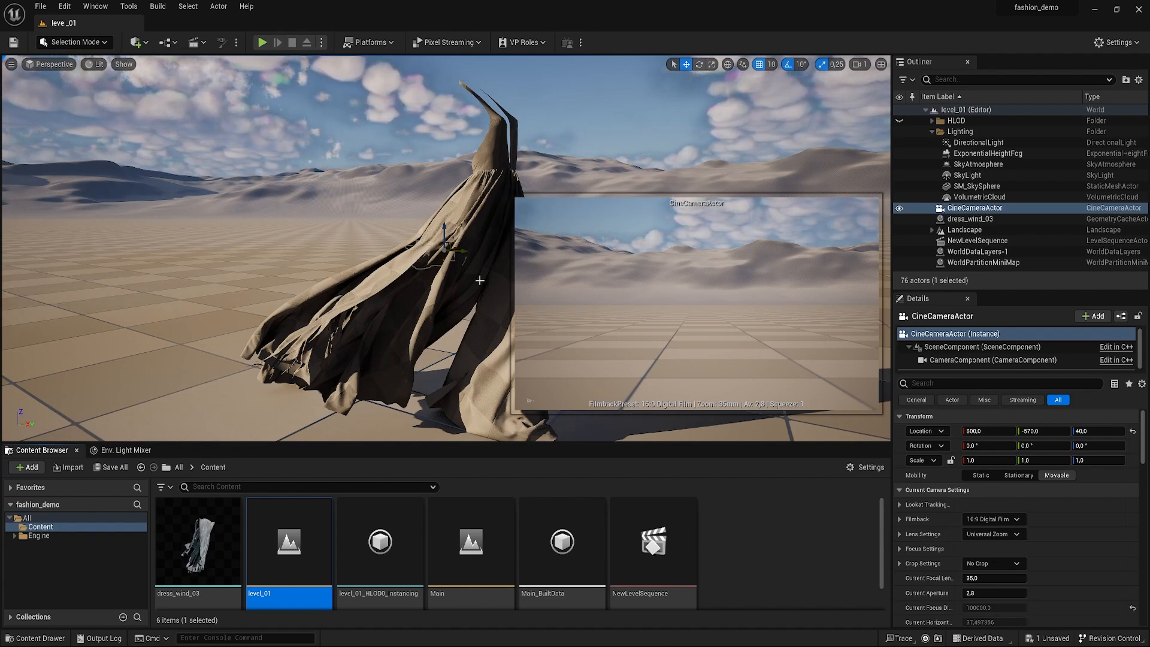
Move the cine camera to about X -140, Y -260, Z 80 so that the dress is framed in its view.
scroll(315, 232, down, 3)
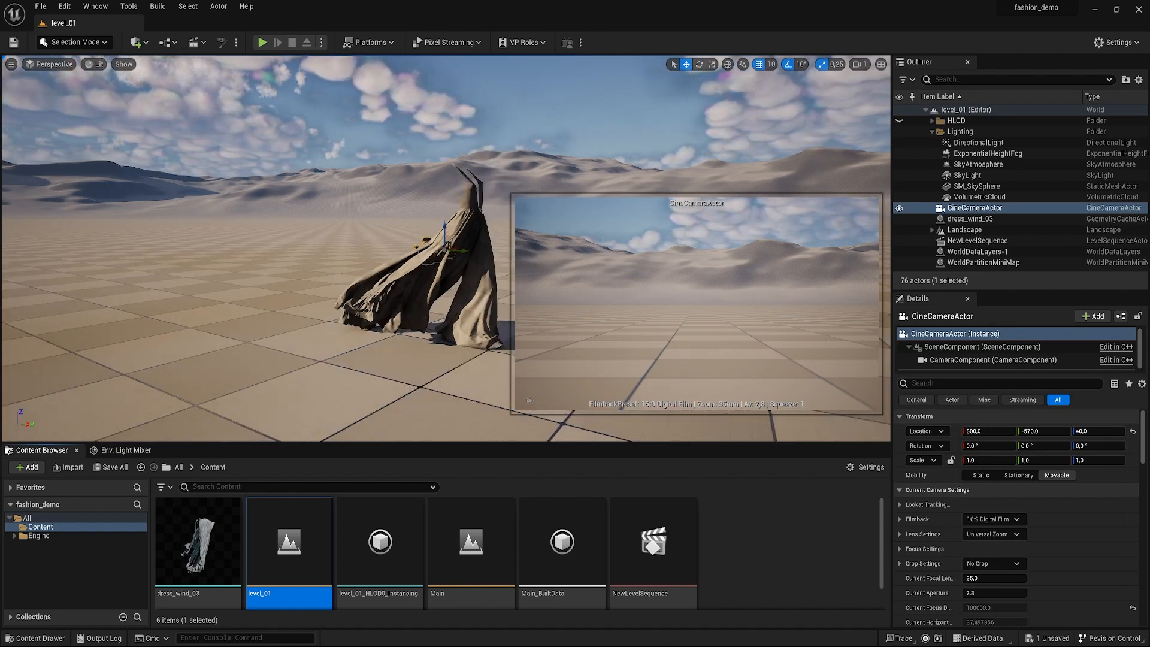
alt+drag(472, 245, 186, 310)
alt+middle_drag(186, 310, 248, 242)
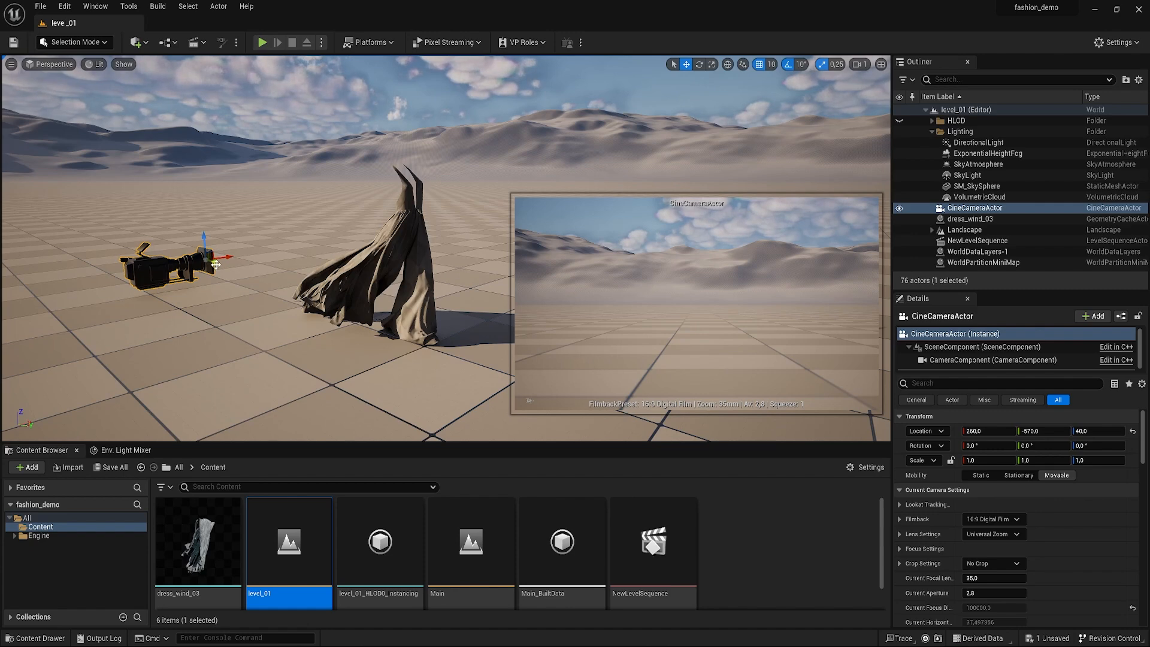
drag(219, 264, 105, 323)
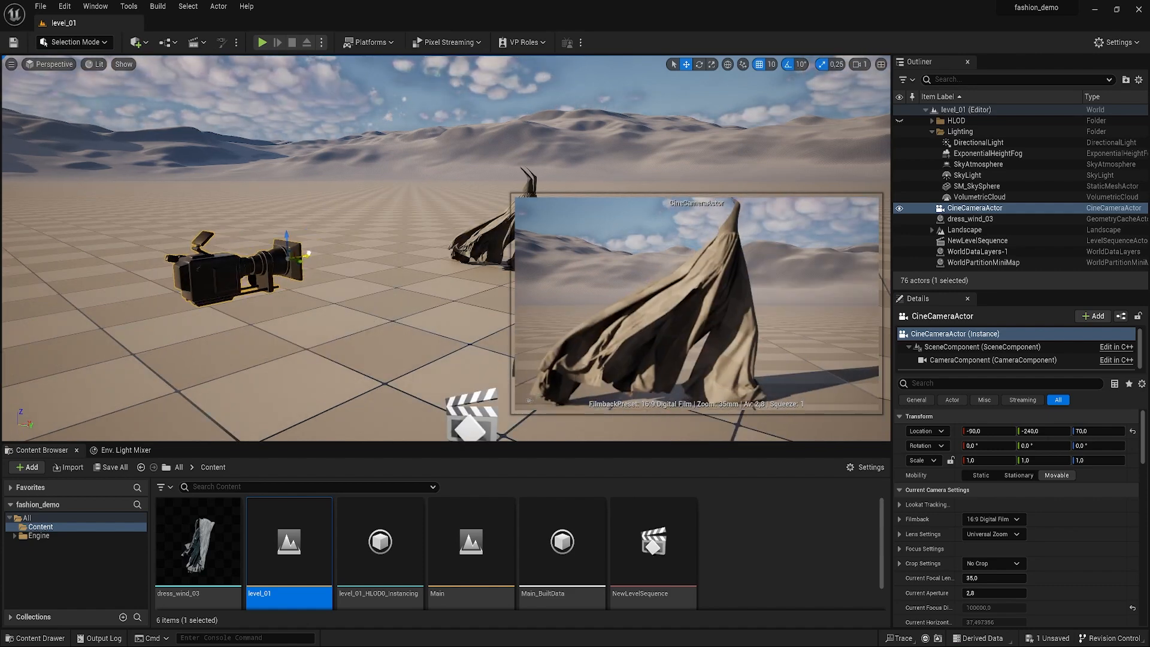
drag(285, 248, 260, 260)
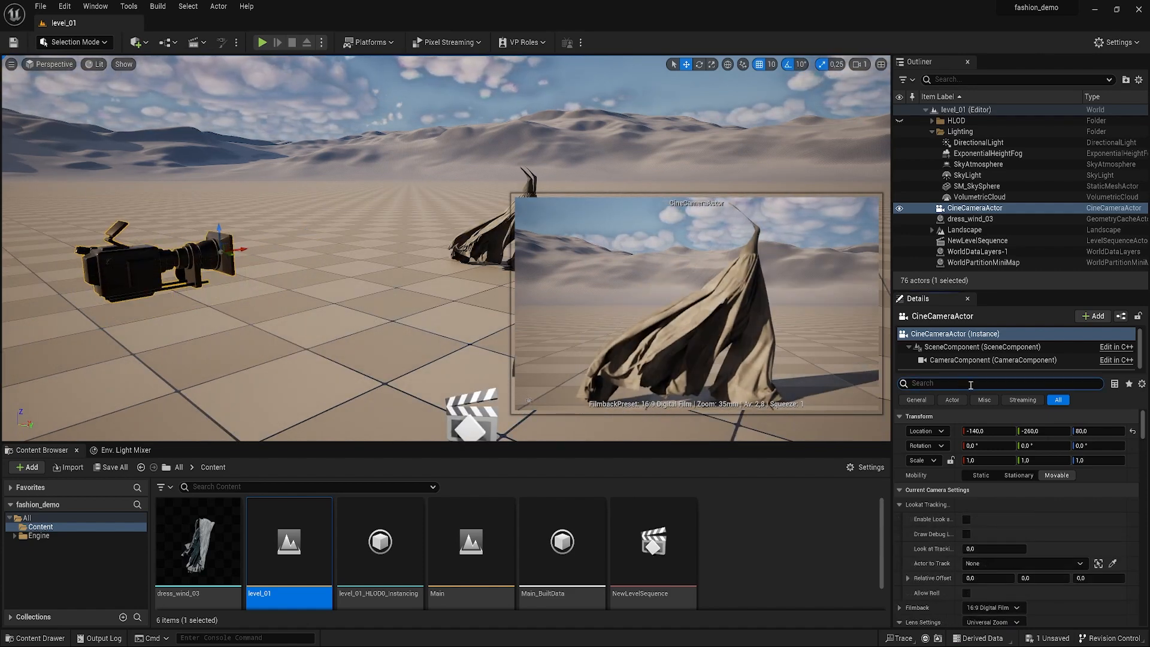
Set the cine camera's focus method to Tracking with dress_wind_03 as the actor to track, and save the level.
scroll(1023, 545, down, 3)
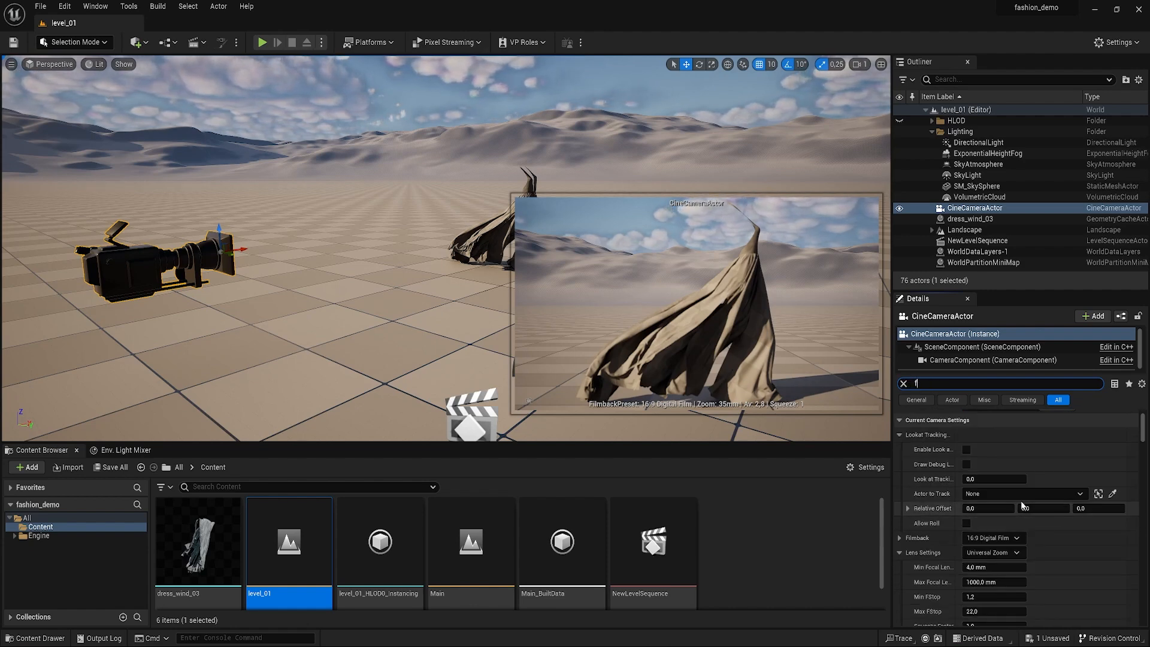
text(ocus)
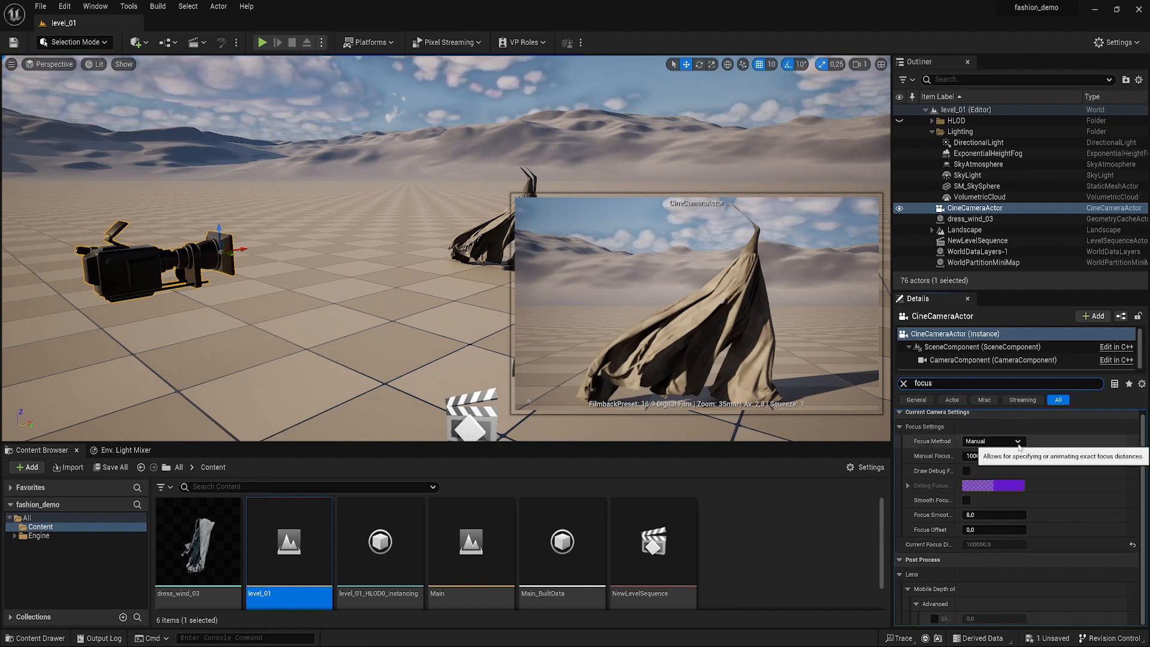
click(1018, 444)
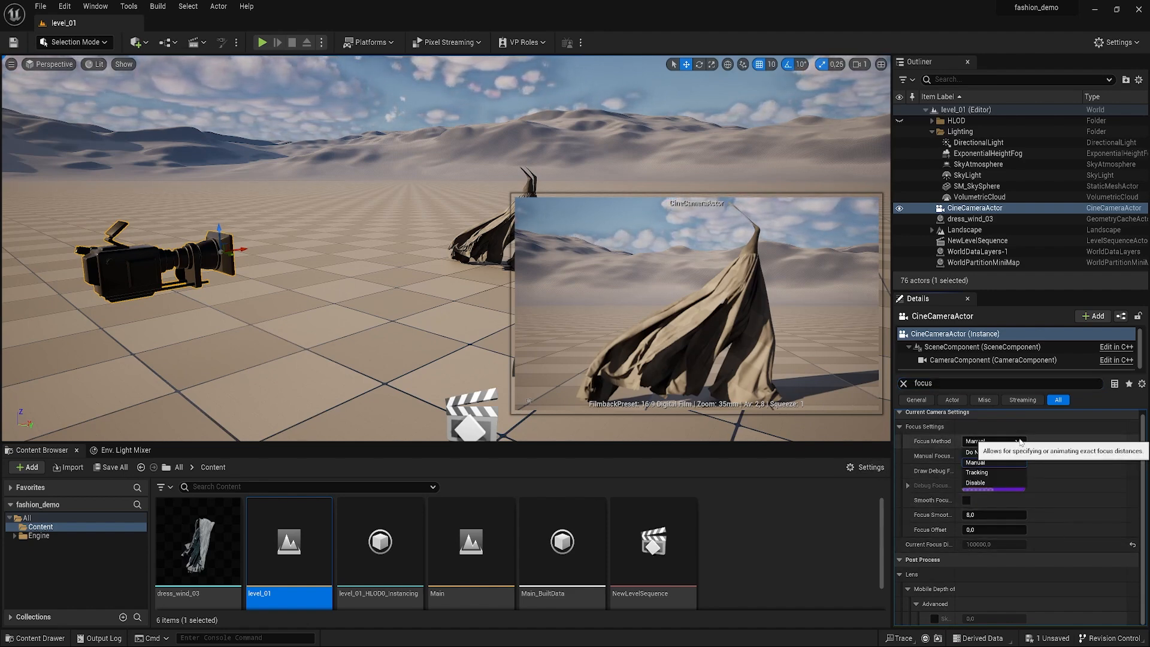
click(988, 473)
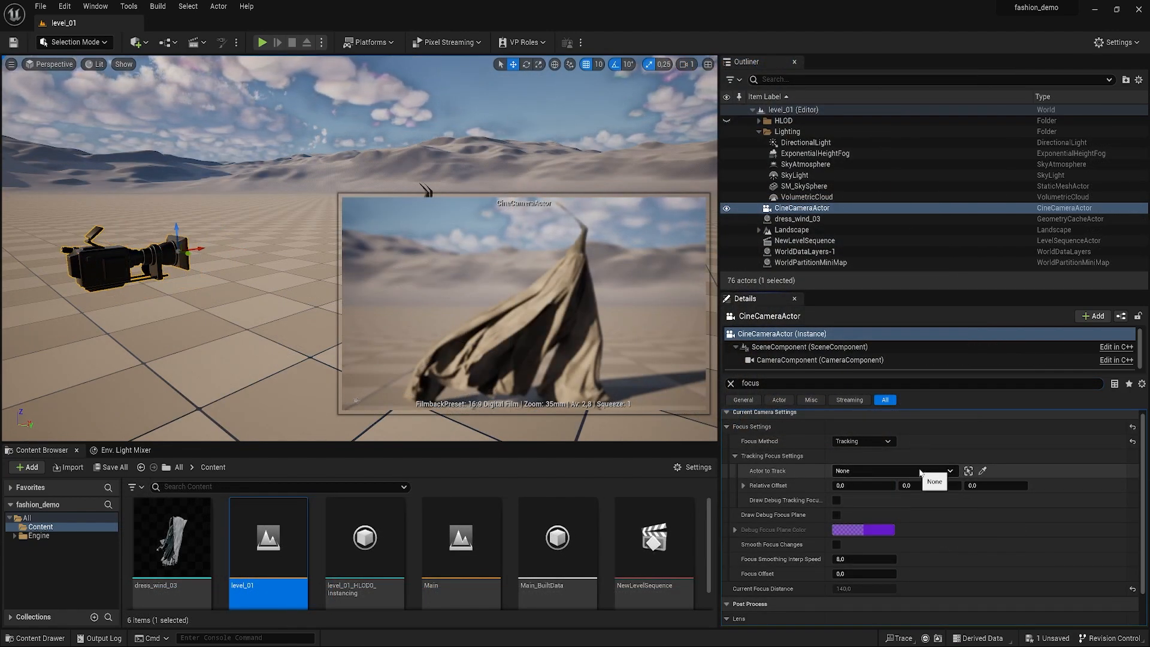
click(982, 471)
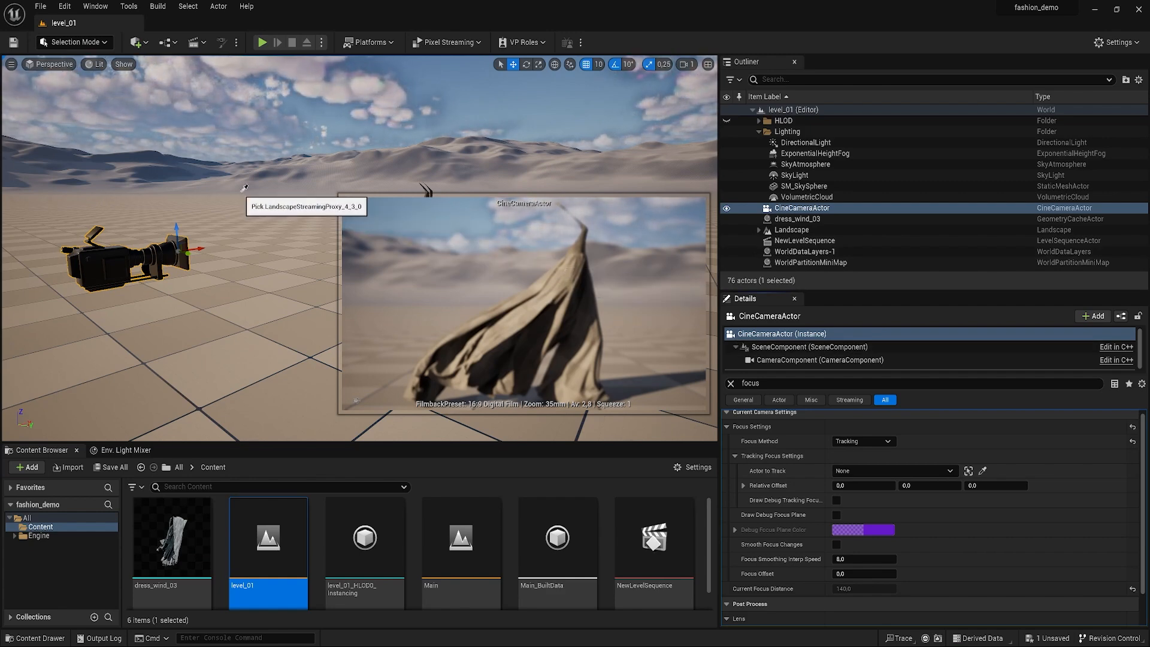
click(427, 190)
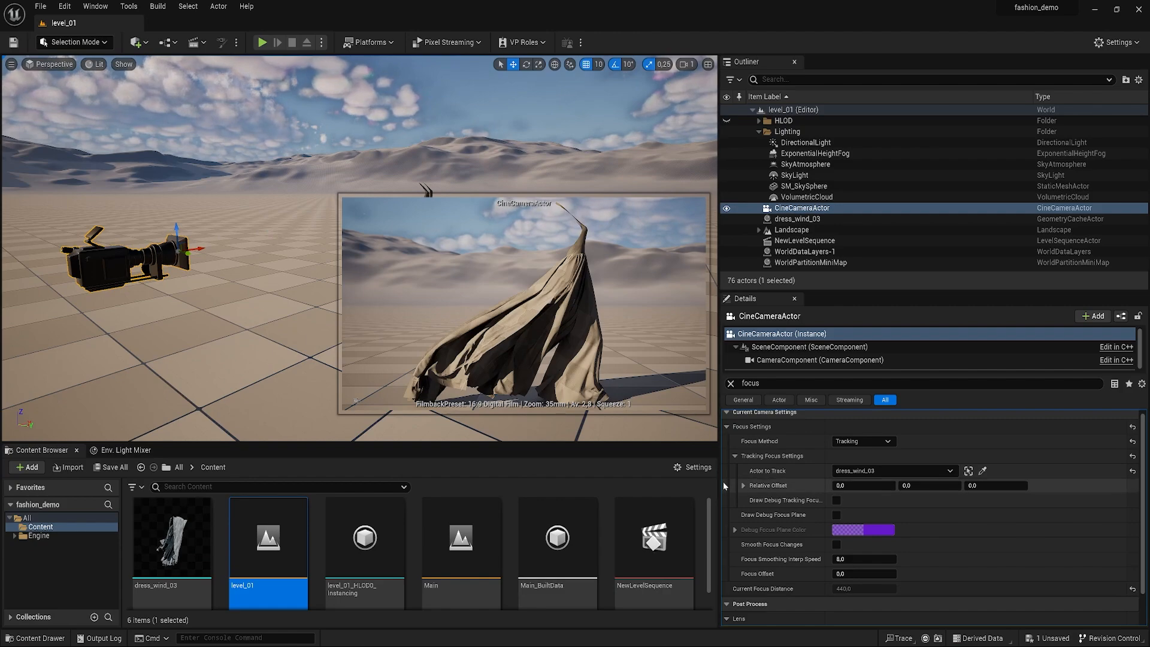
drag(718, 483, 888, 478)
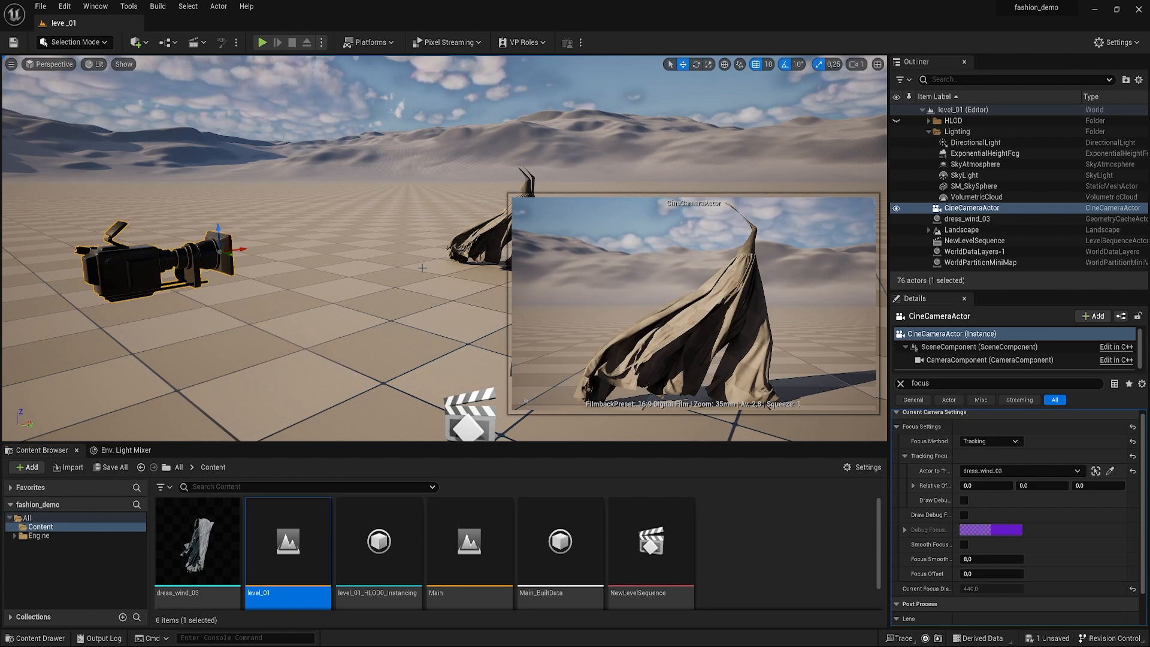
key(ctrl+s)
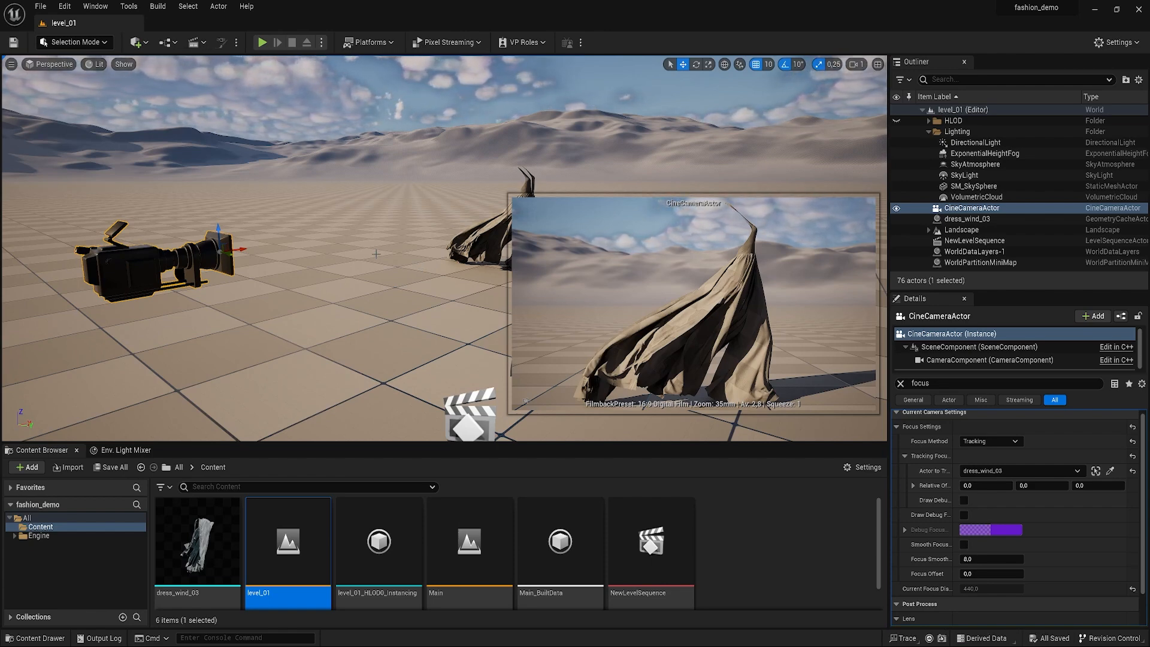
Import mannequin_demo.obj into the level with the default Interchange pipeline settings.
click(42, 7)
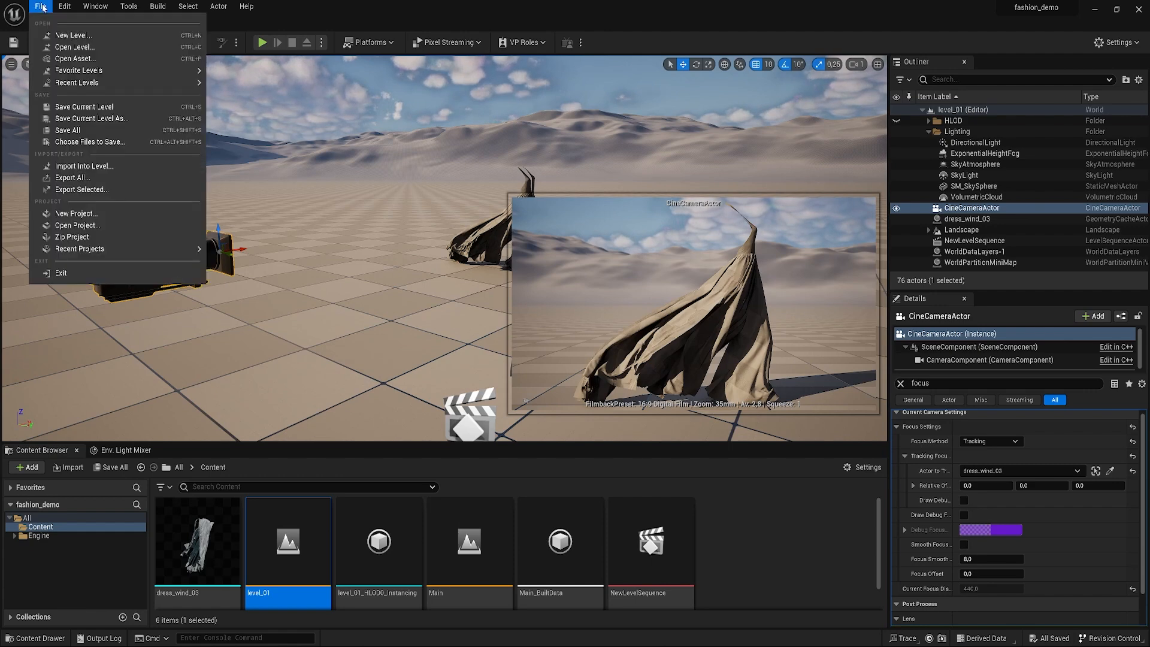
click(92, 170)
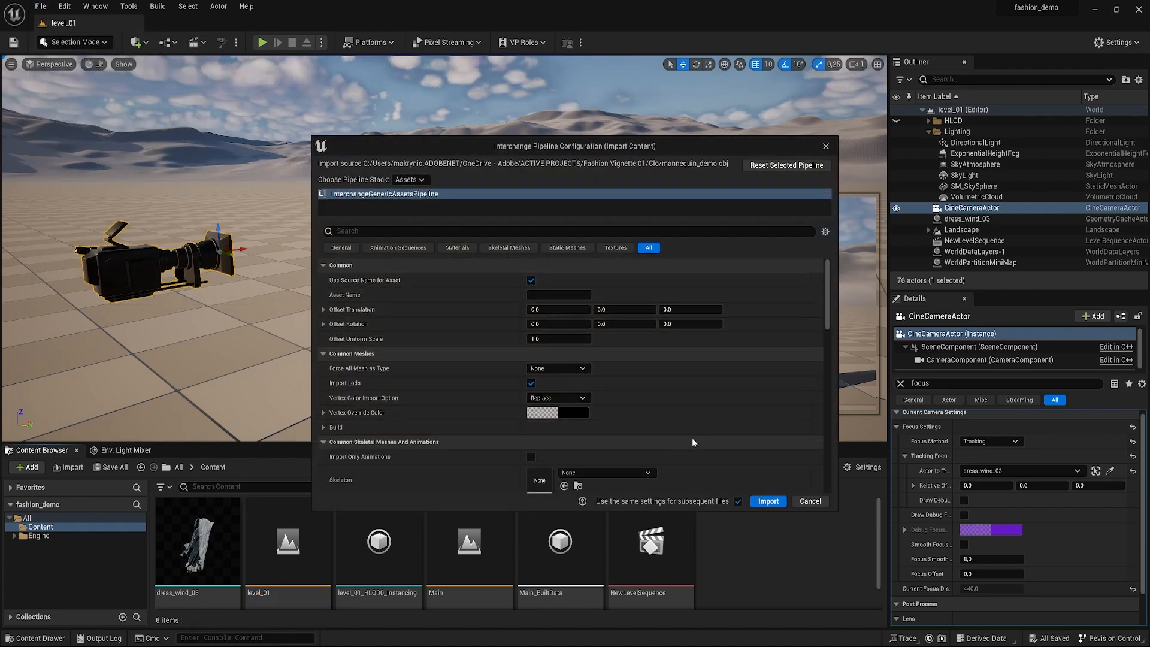
click(764, 501)
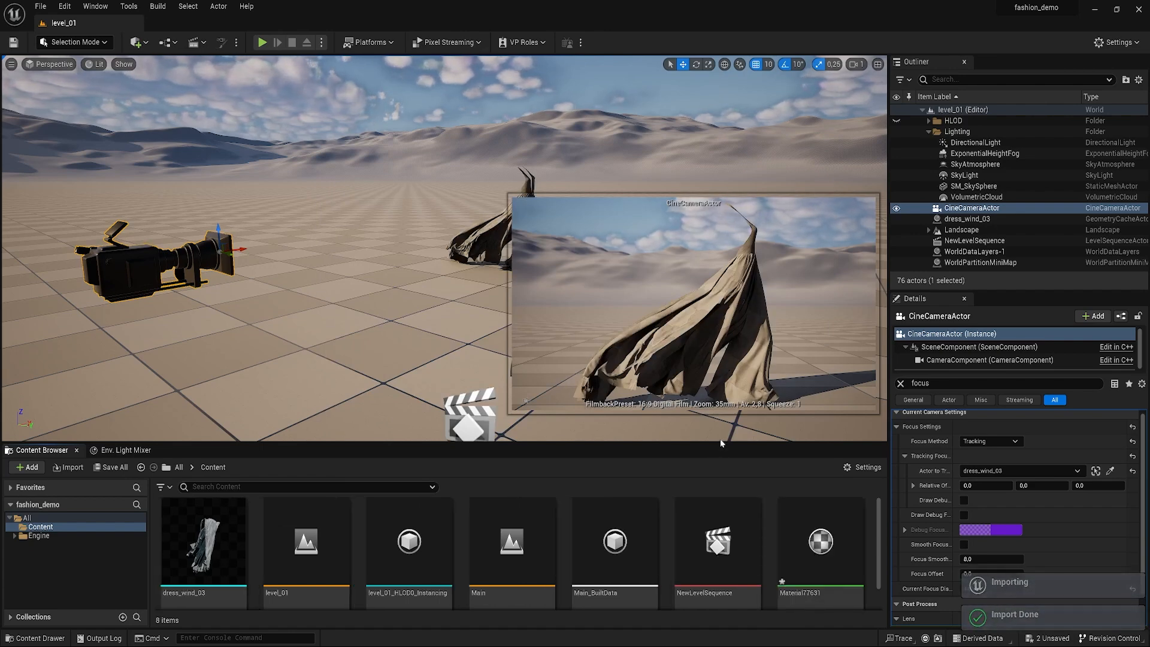
Place the mannequin_demo static mesh on the floor beside the dress, at about X 200, Y 30, Z 0.
right_drag(371, 300, 407, 311)
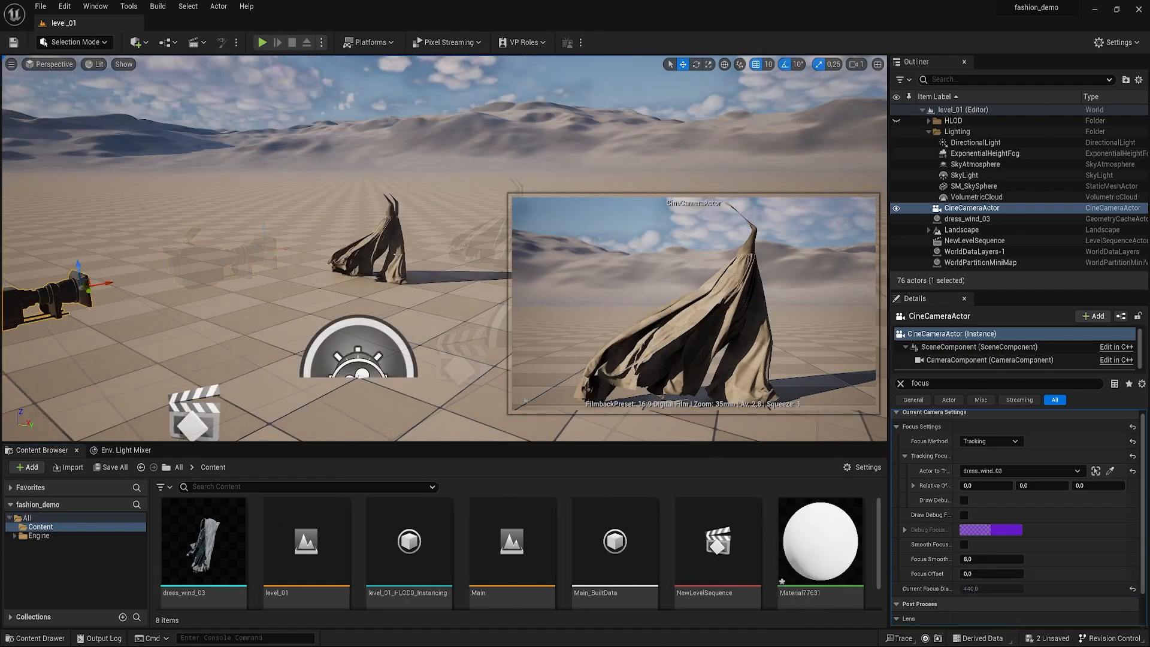
scroll(296, 583, down, 1)
scroll(296, 584, down, 2)
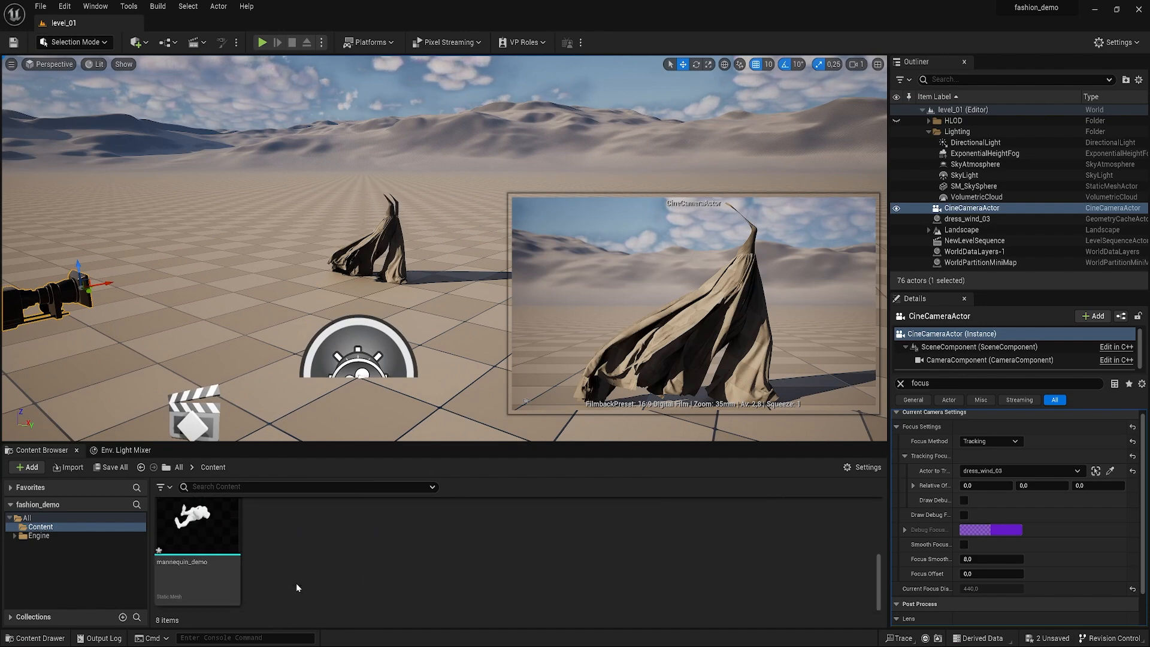
click(197, 527)
drag(198, 527, 485, 326)
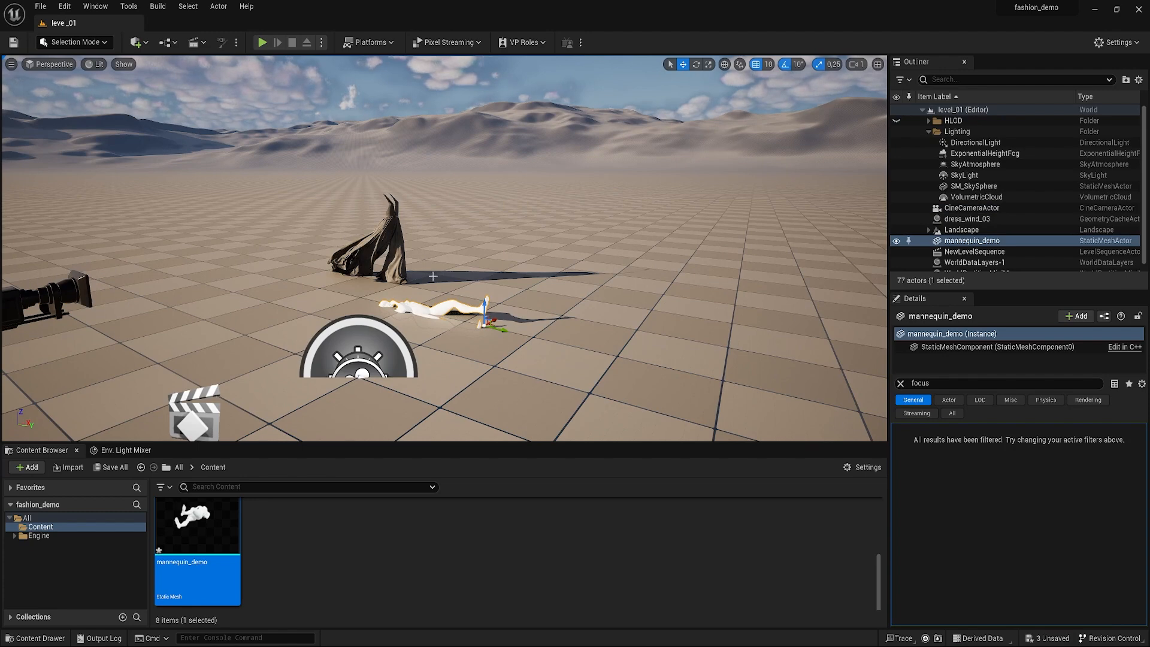
Copy the dress_wind_03 actor's location and paste it onto the mannequin_demo actor.
click(394, 240)
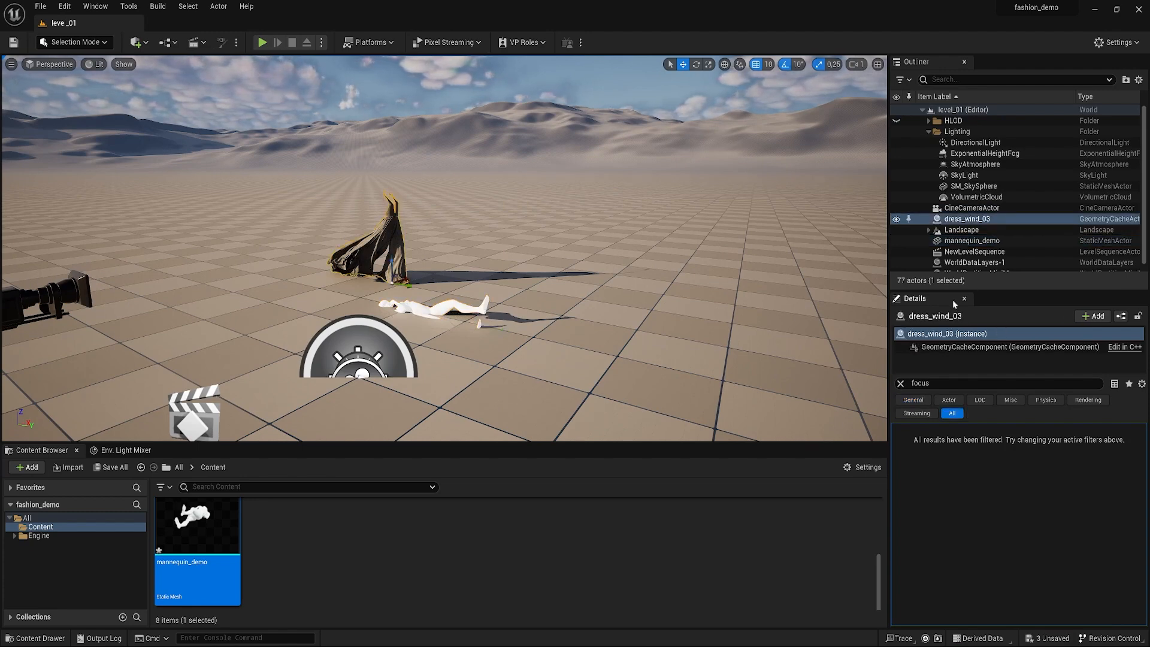
click(901, 383)
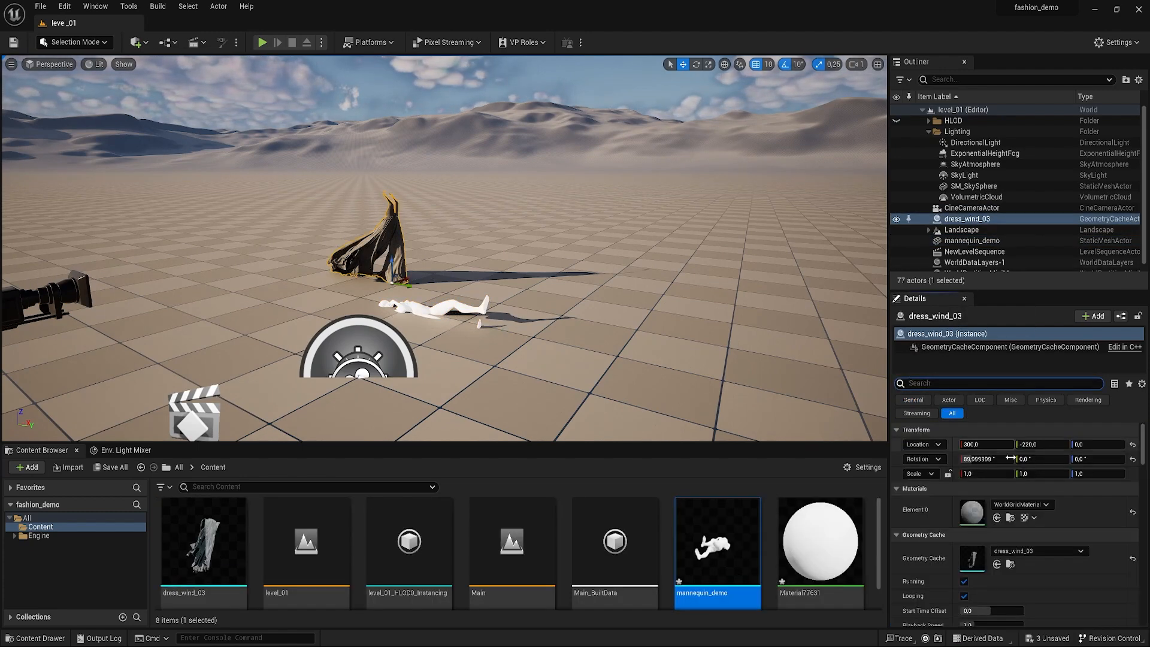
right_click(900, 450)
click(955, 481)
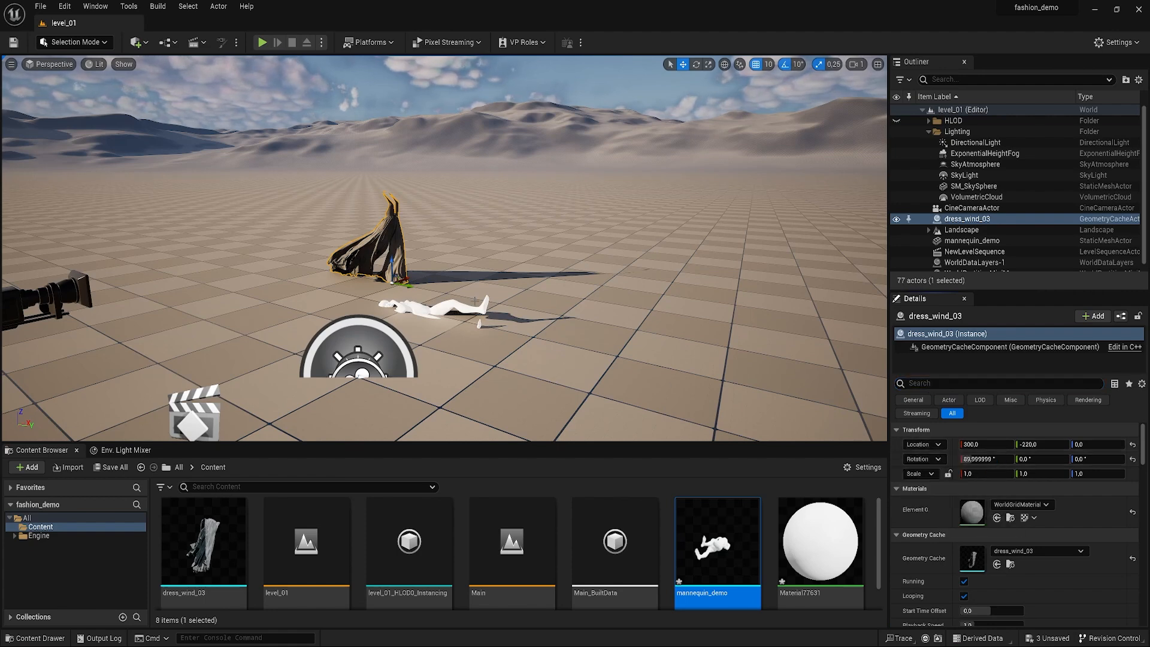
click(420, 307)
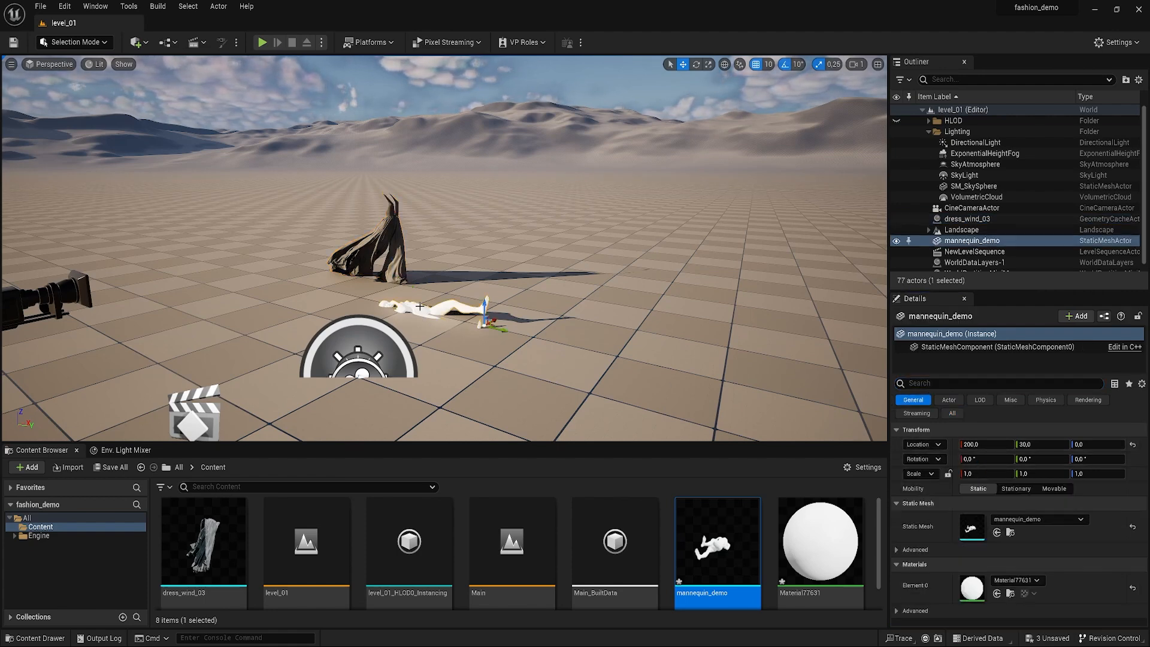
right_click(893, 447)
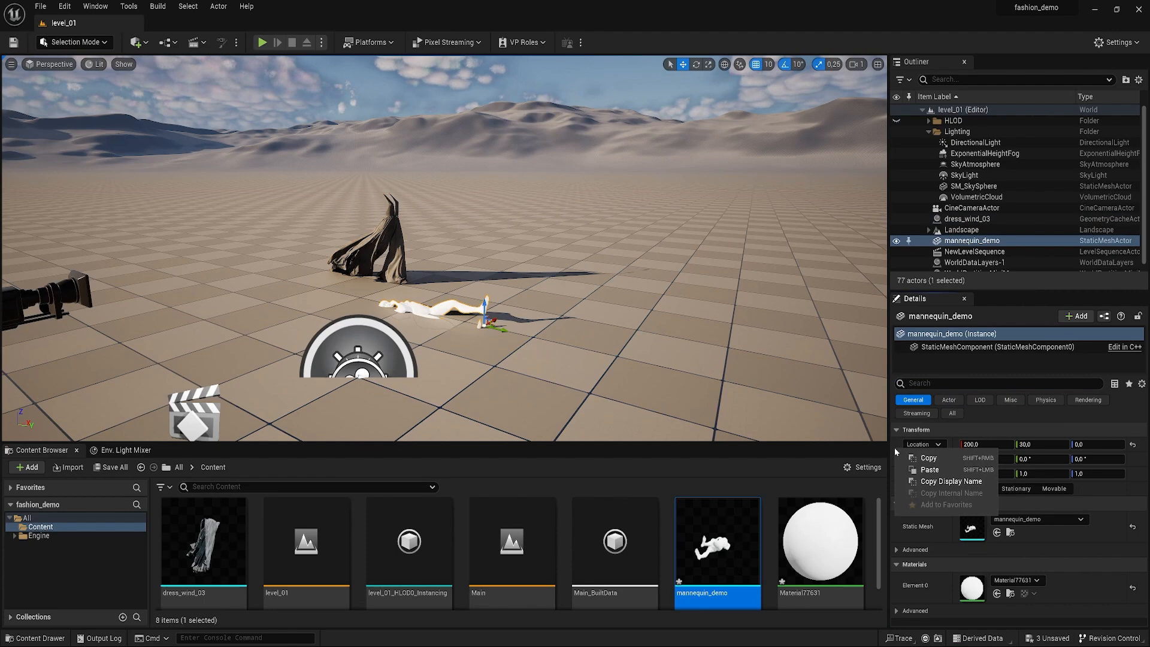
click(929, 470)
Copy the dress_wind_03 actor's rotation and paste it onto the mannequin_demo actor.
click(395, 223)
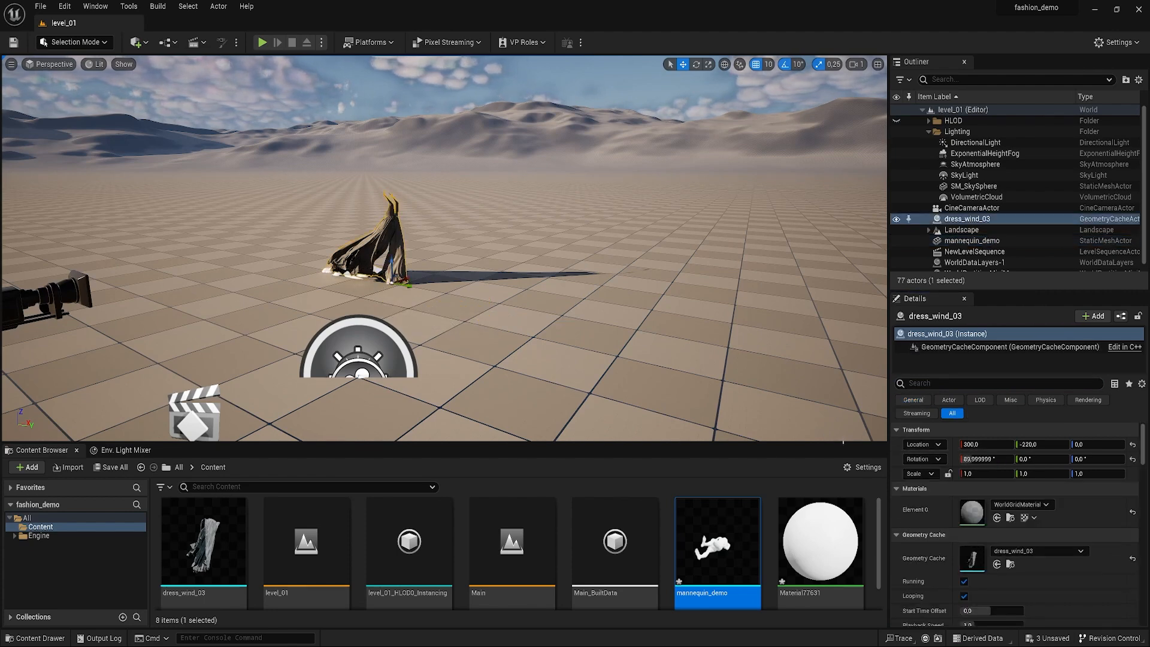
right_click(899, 458)
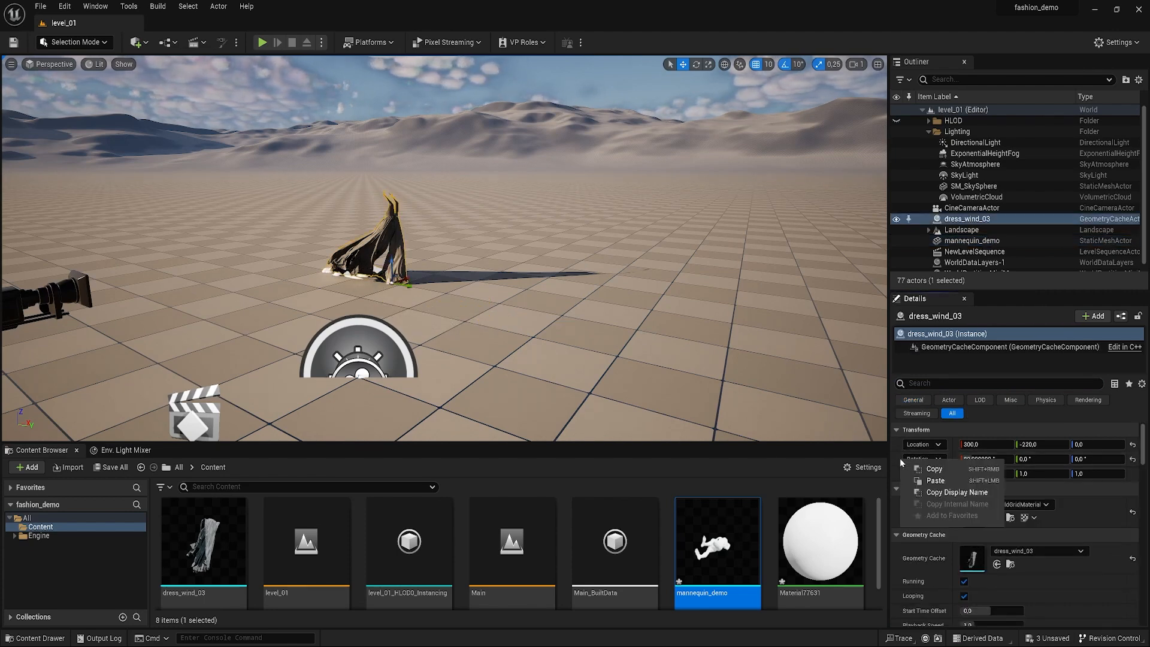
click(928, 471)
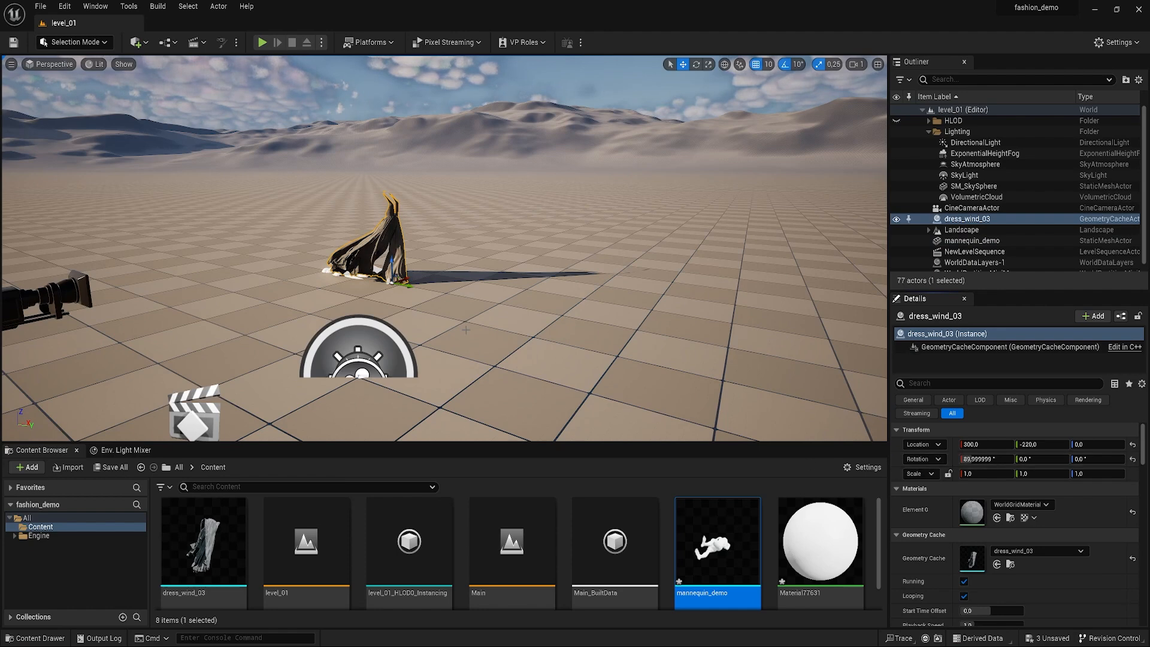
click(327, 271)
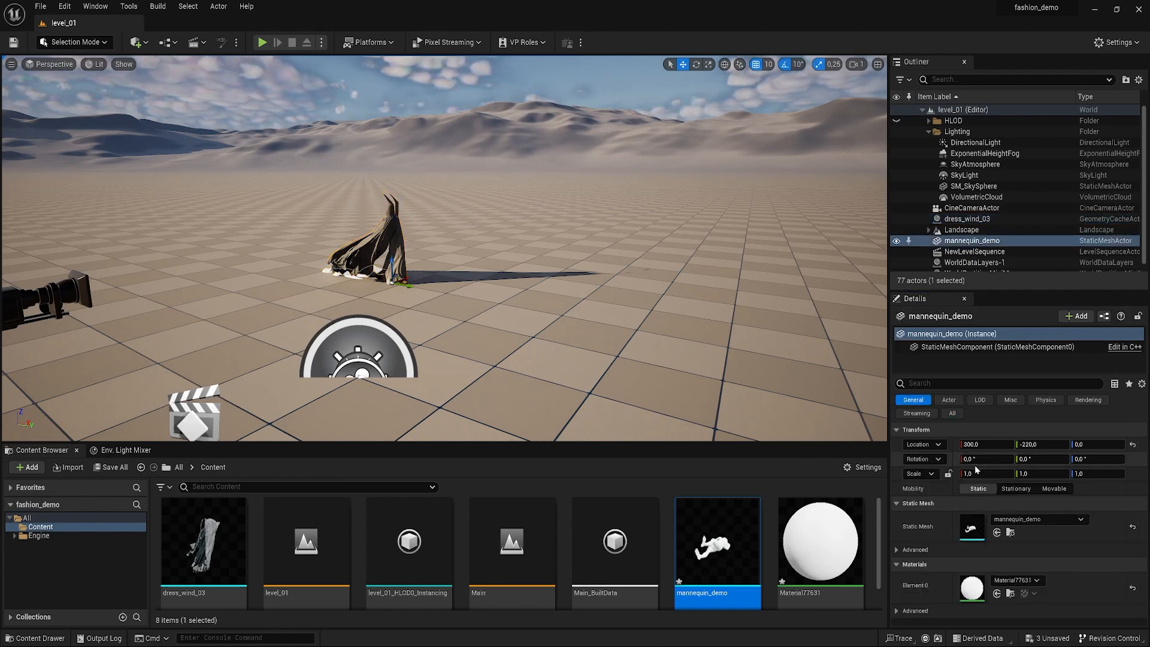
right_click(896, 469)
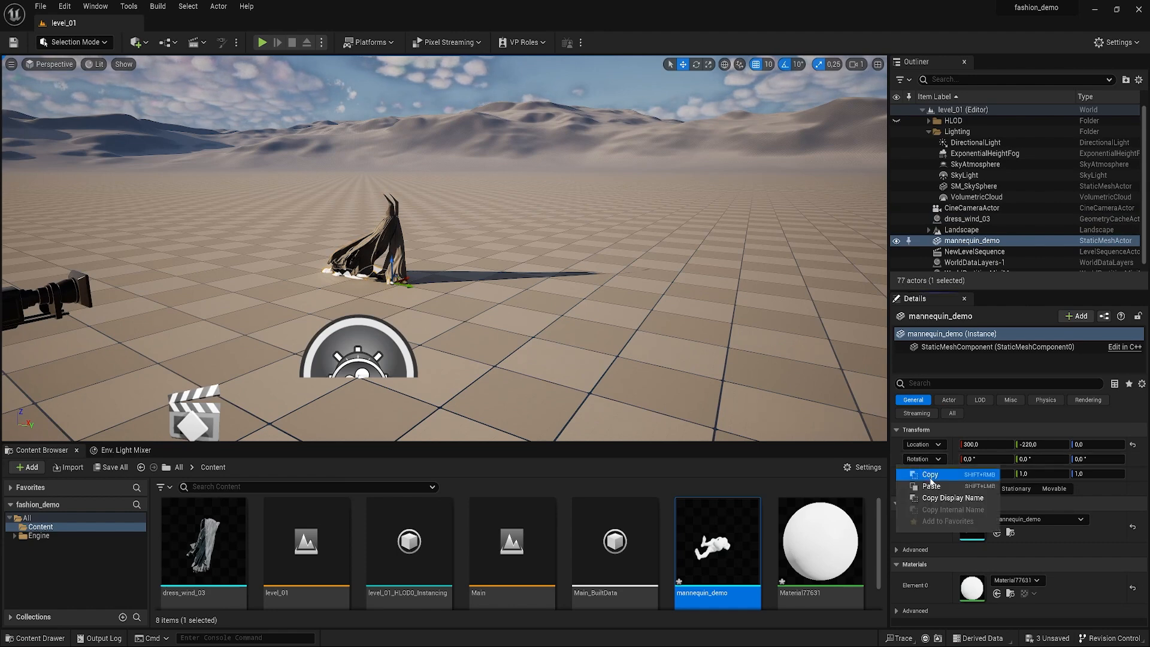
click(930, 486)
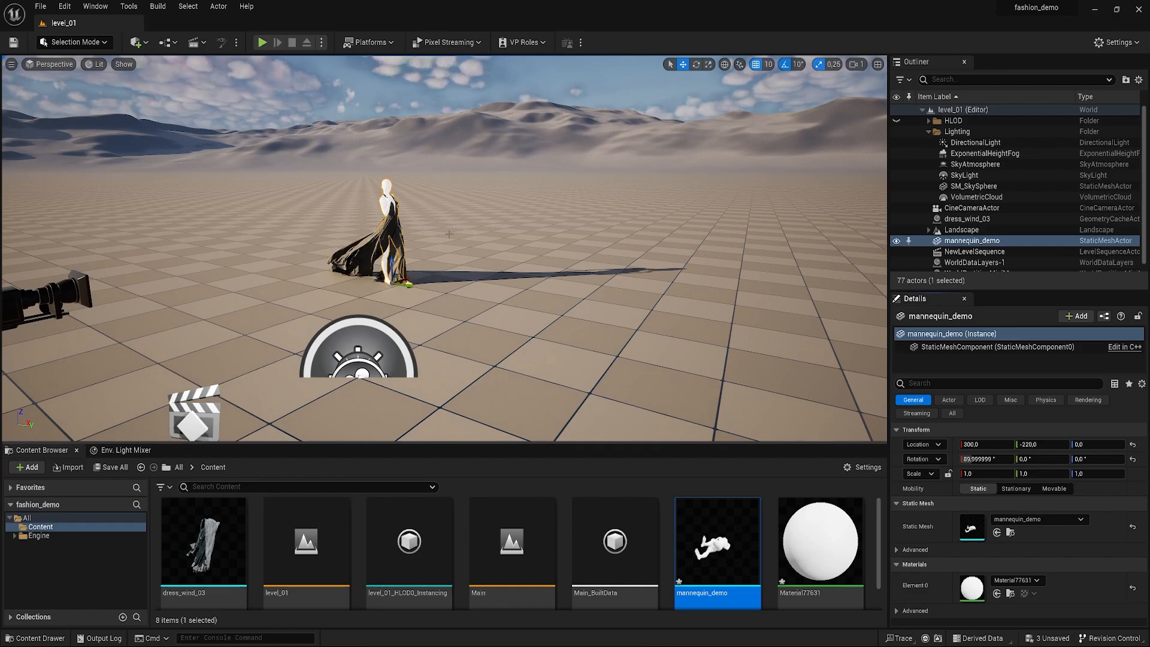
key(f)
alt+drag(430, 230, 465, 212)
click(509, 216)
mouse_move(510, 216)
right_down()
mouse_move(528, 211)
mouse_move(504, 208)
right_up()
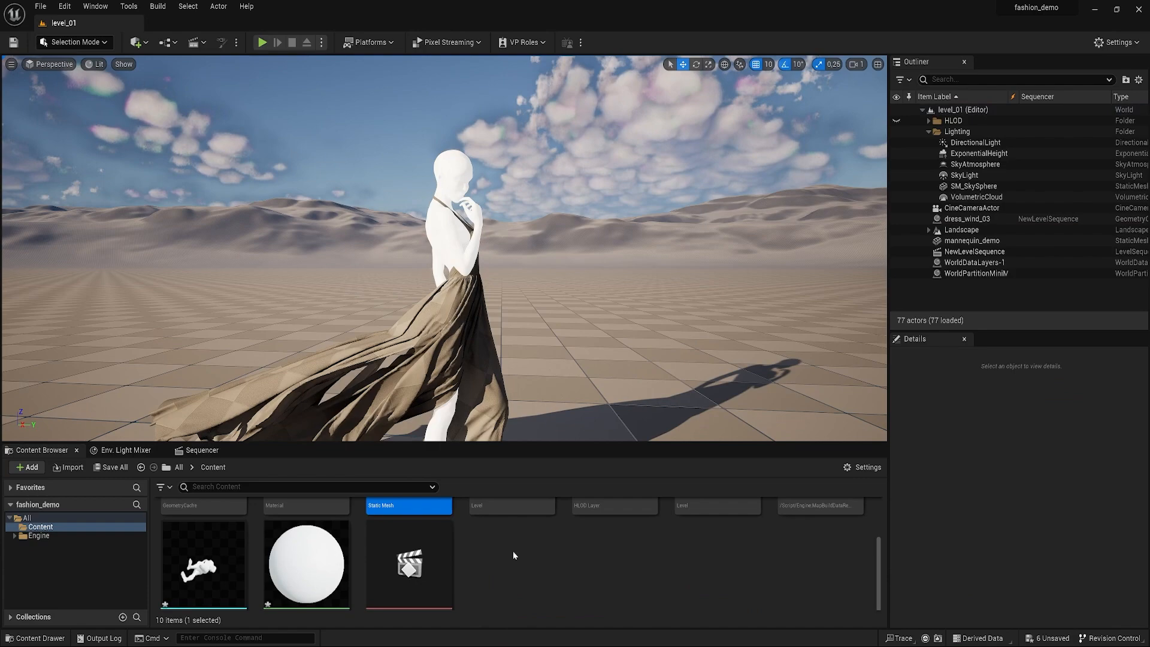
Import the jacket_demo_outside model into the Content folder with the default Interchange pipeline settings.
right_click(512, 551)
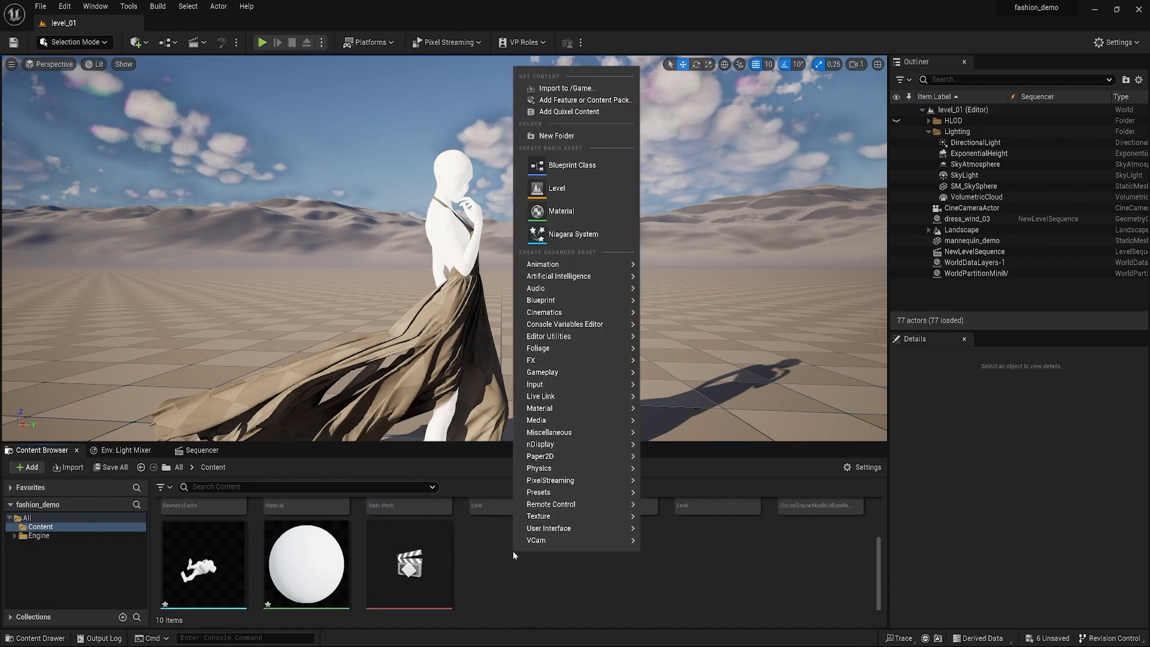
mouse_move(611, 273)
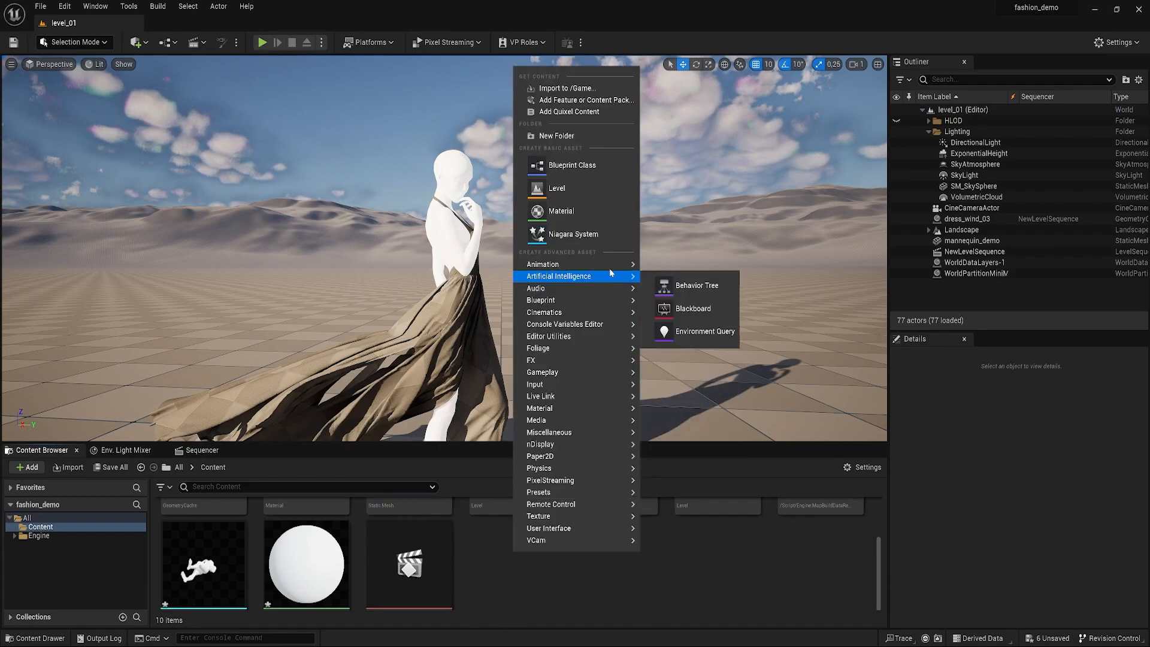
click(590, 90)
scroll(257, 247, down, 3)
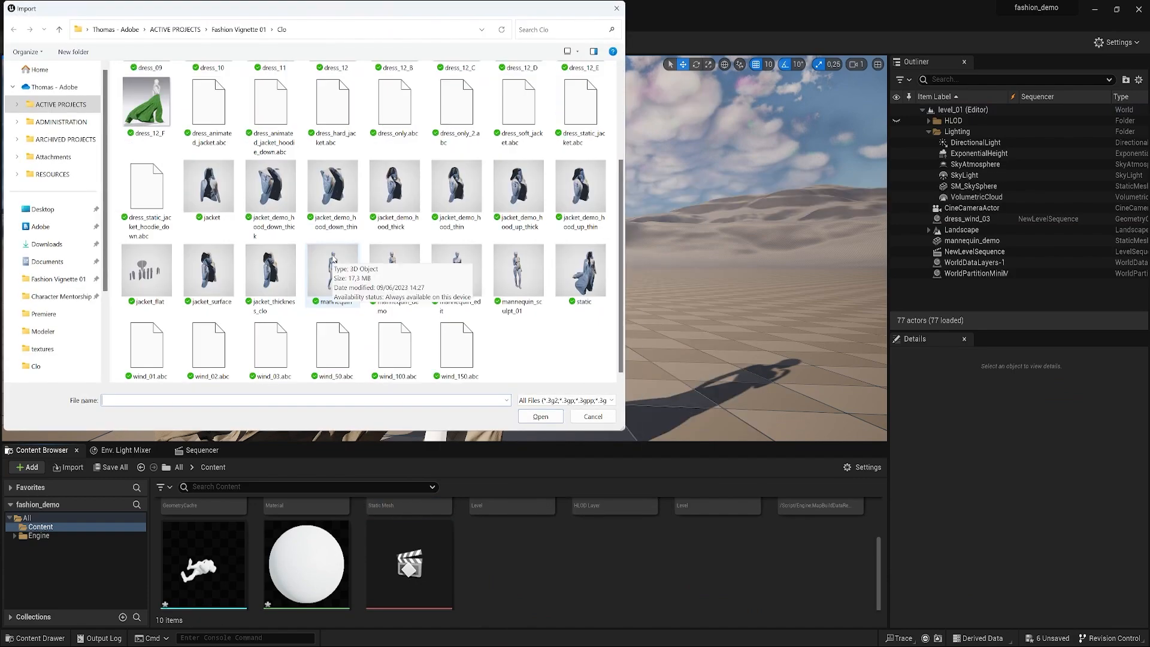
double_click(257, 247)
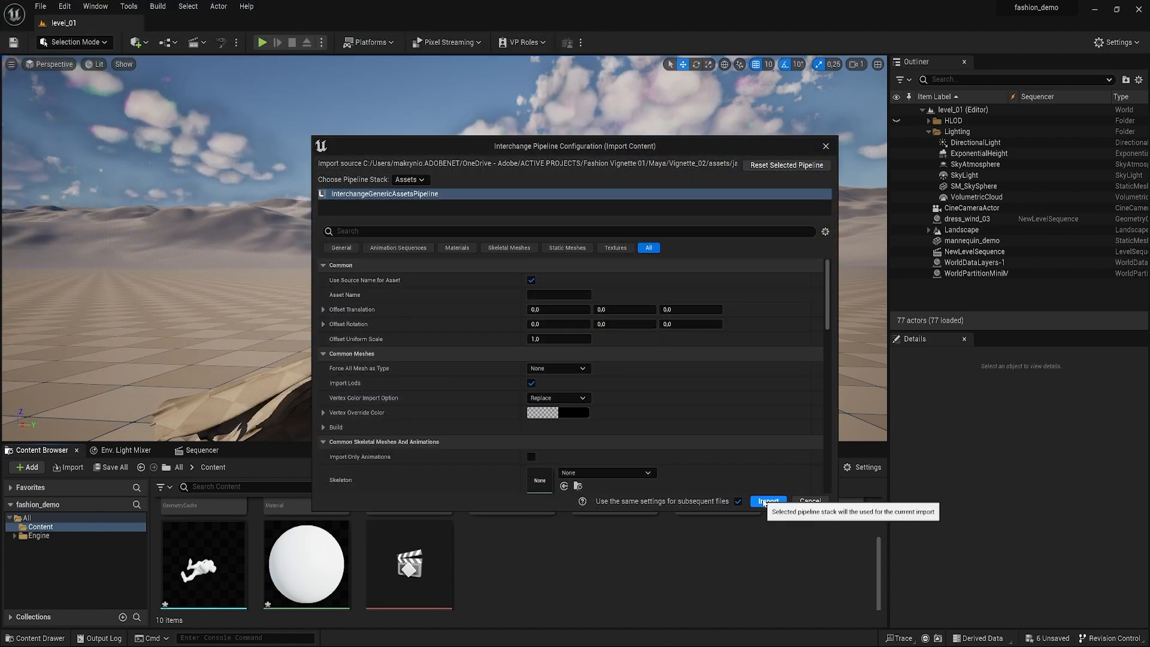
click(762, 498)
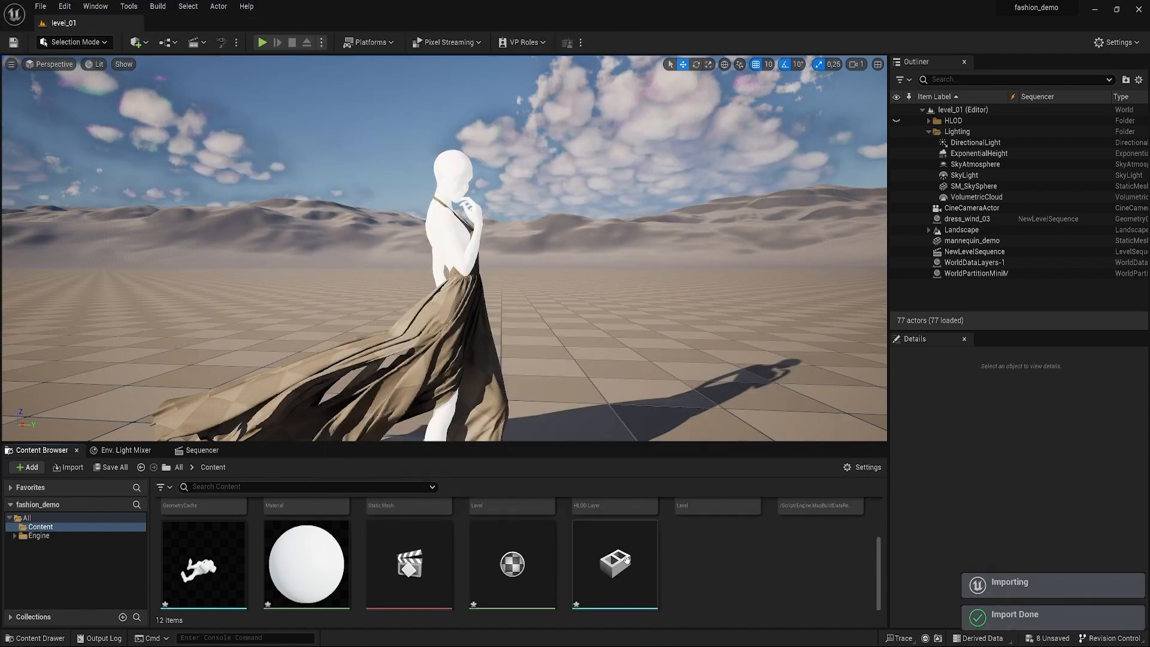
Place jacket_demo_outside in the level and match the dress's transform: location X 300, Y -220, Z 0 and X rotation about 90°.
drag(609, 576, 649, 432)
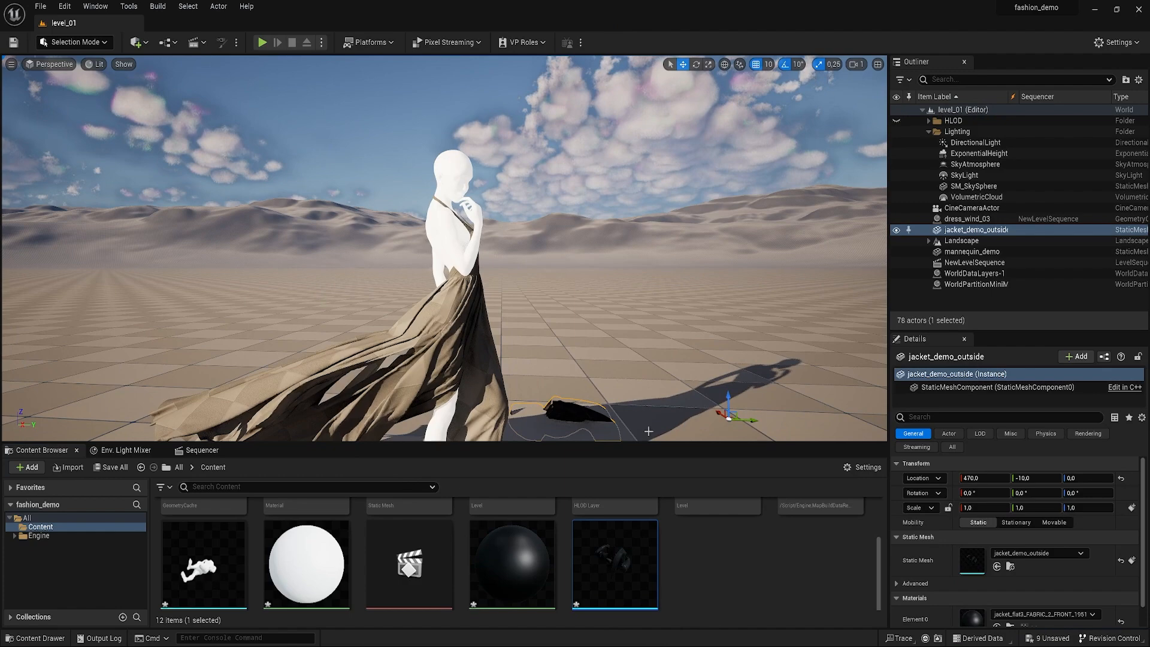
click(454, 278)
click(952, 447)
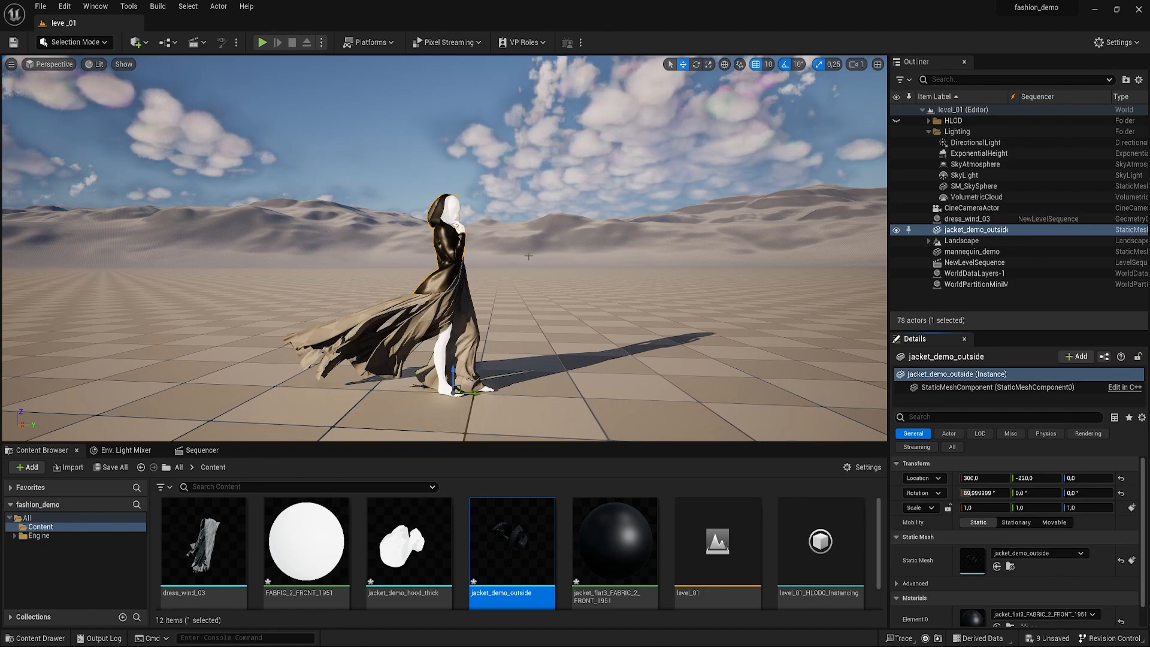
scroll(528, 256, up, 5)
alt+drag(528, 257, 542, 263)
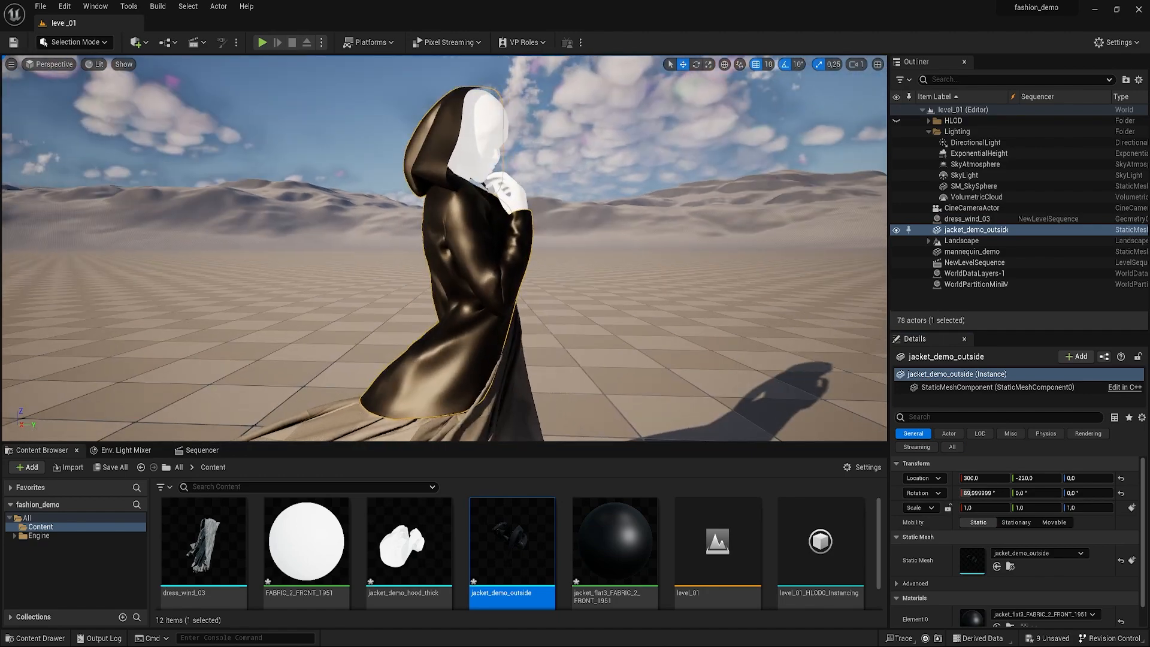
click(588, 258)
scroll(588, 257, down, 5)
middle_drag(588, 258, 588, 204)
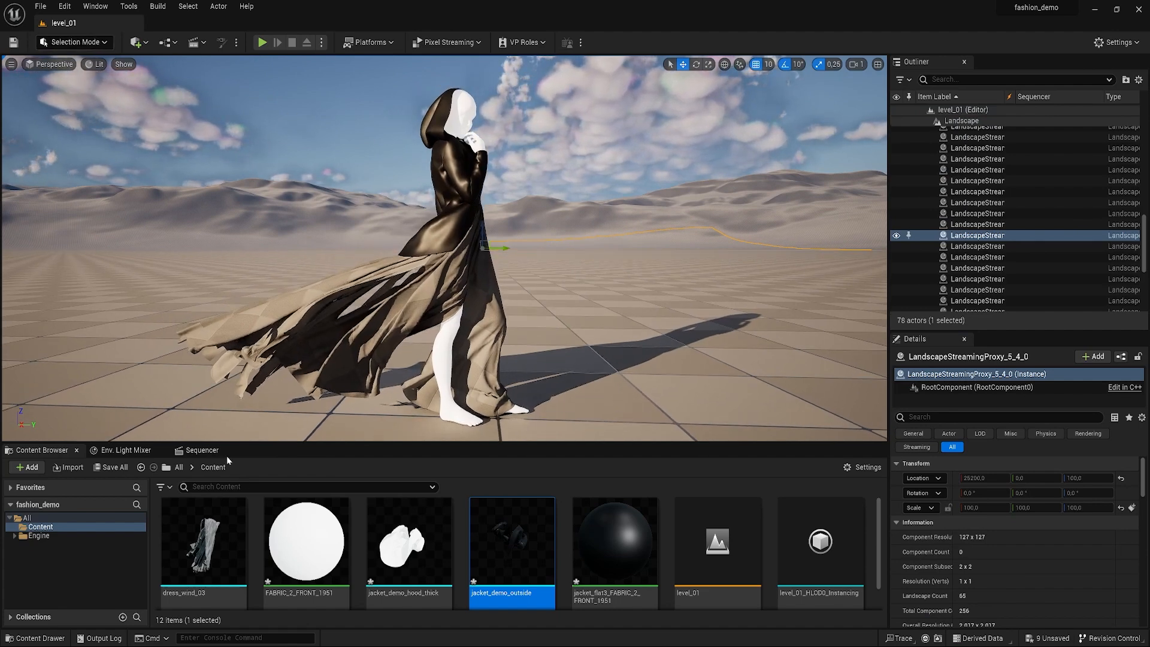
View the scene through CineCameraActor and play the level sequence.
click(204, 451)
click(54, 65)
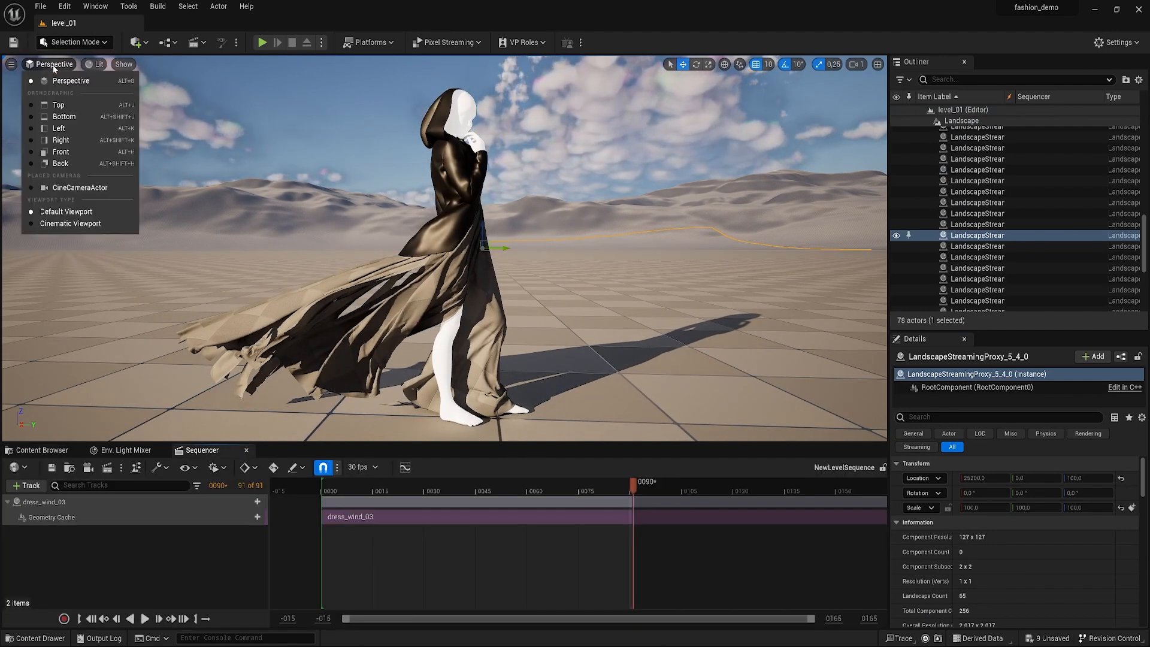
click(80, 187)
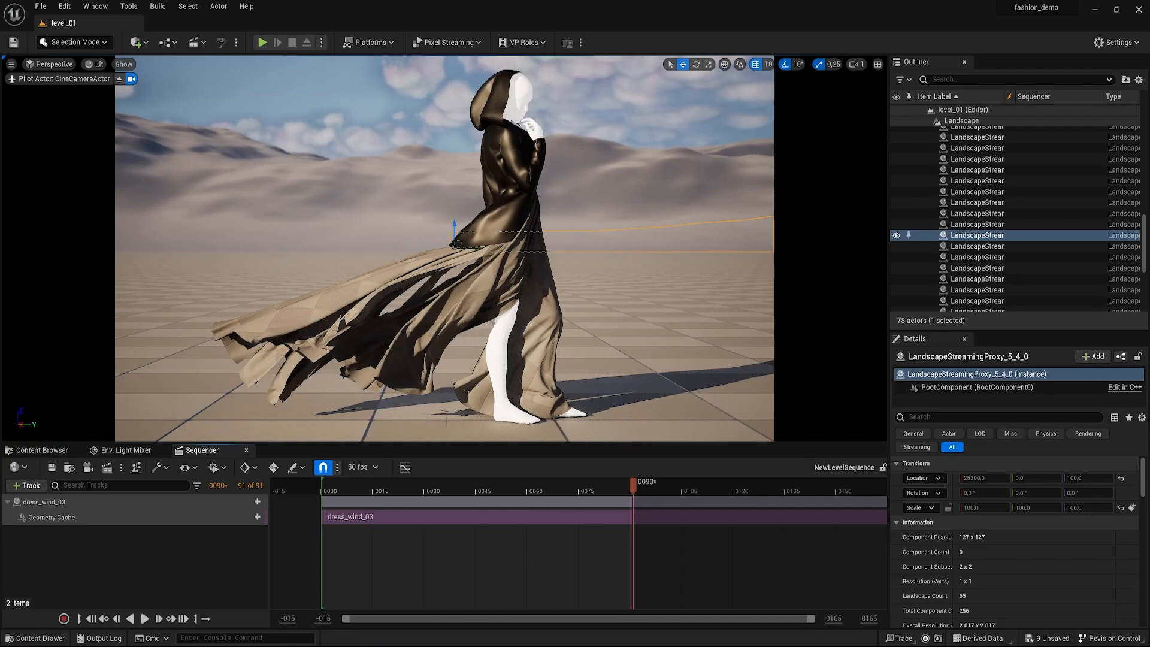
click(844, 266)
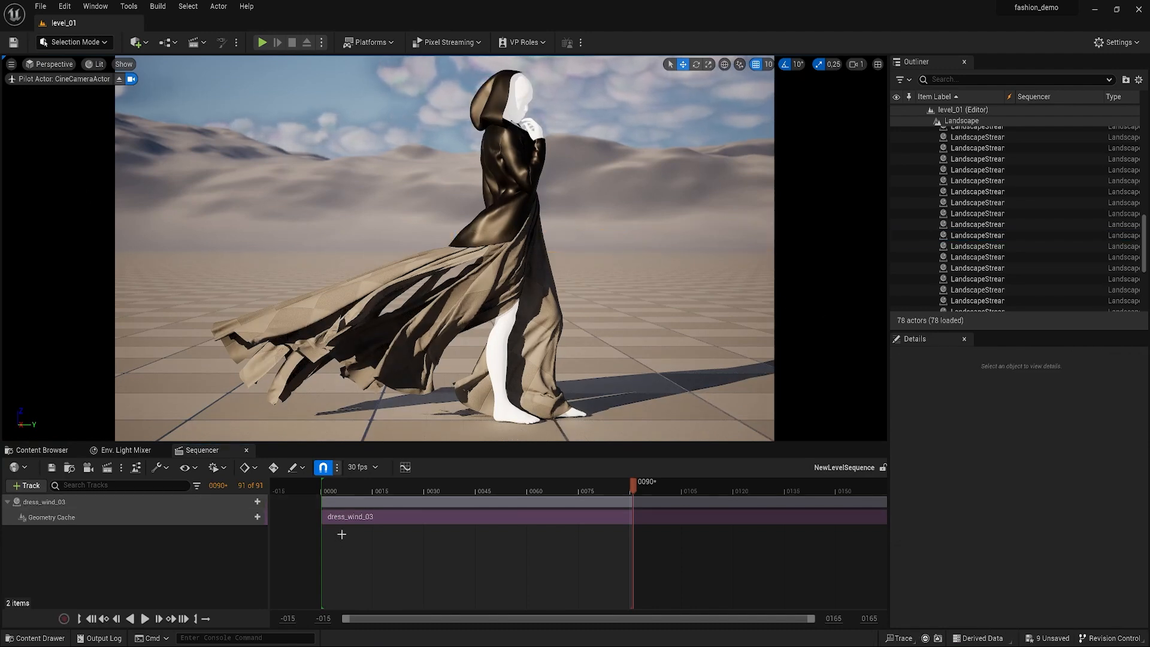
click(145, 619)
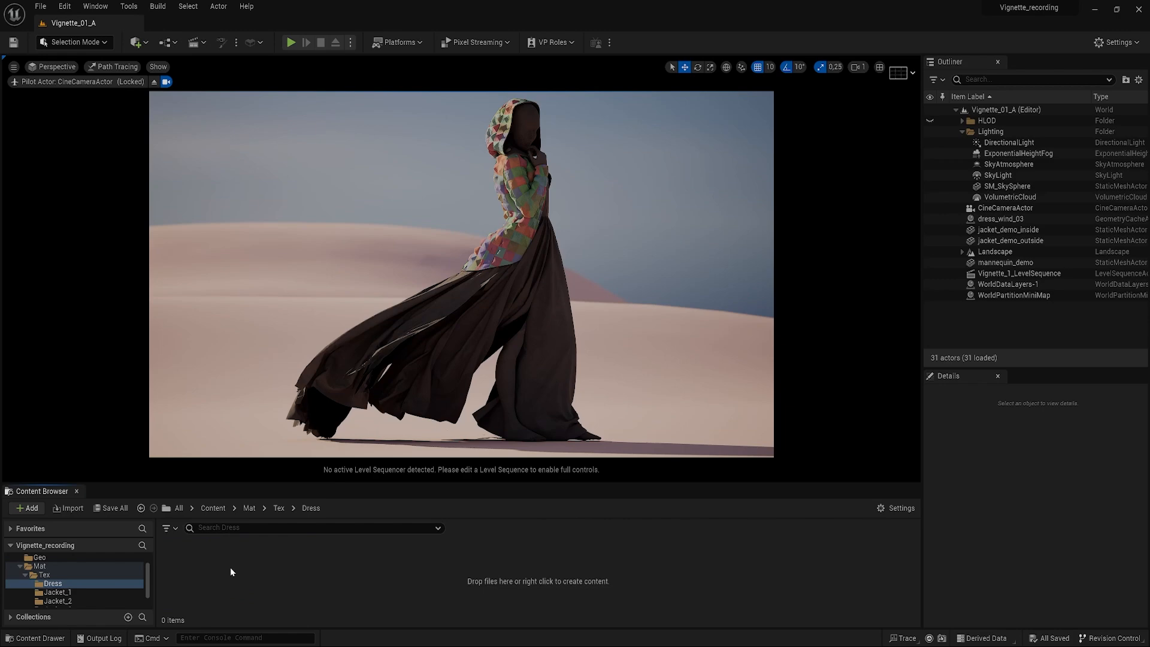
Import all twelve dress UDIM textures, BaseColor, Normal and OcclusionRoughnessMetallic for tiles 1001 to 1004, into the Mat/Tex/Dress folder.
right_click(230, 571)
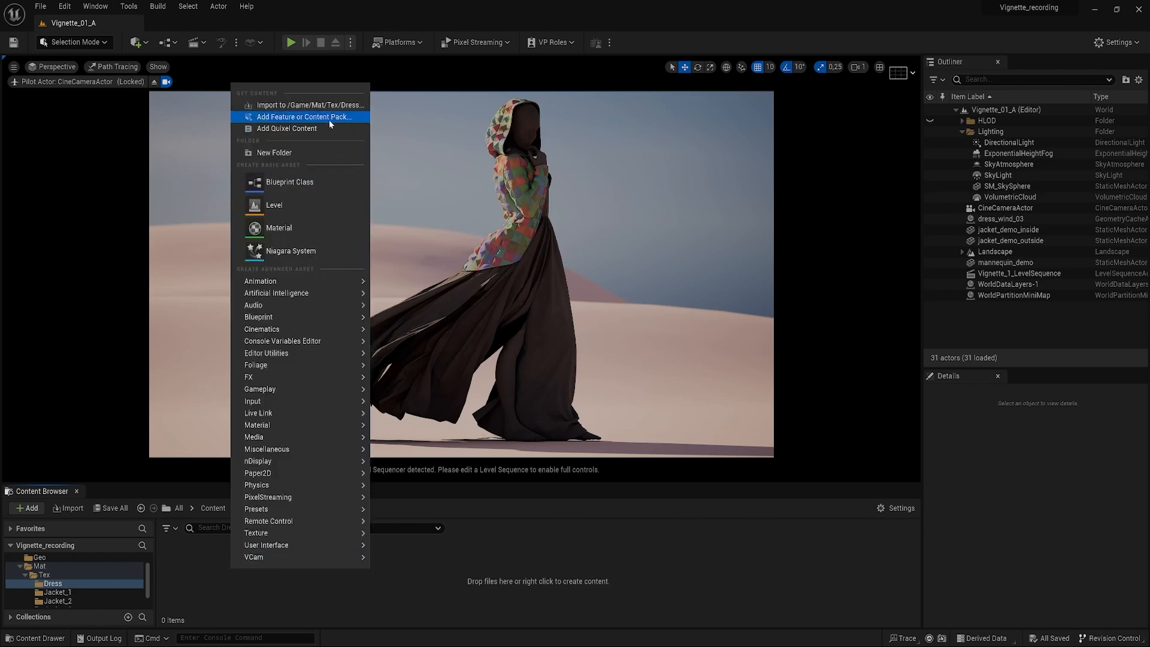
click(305, 107)
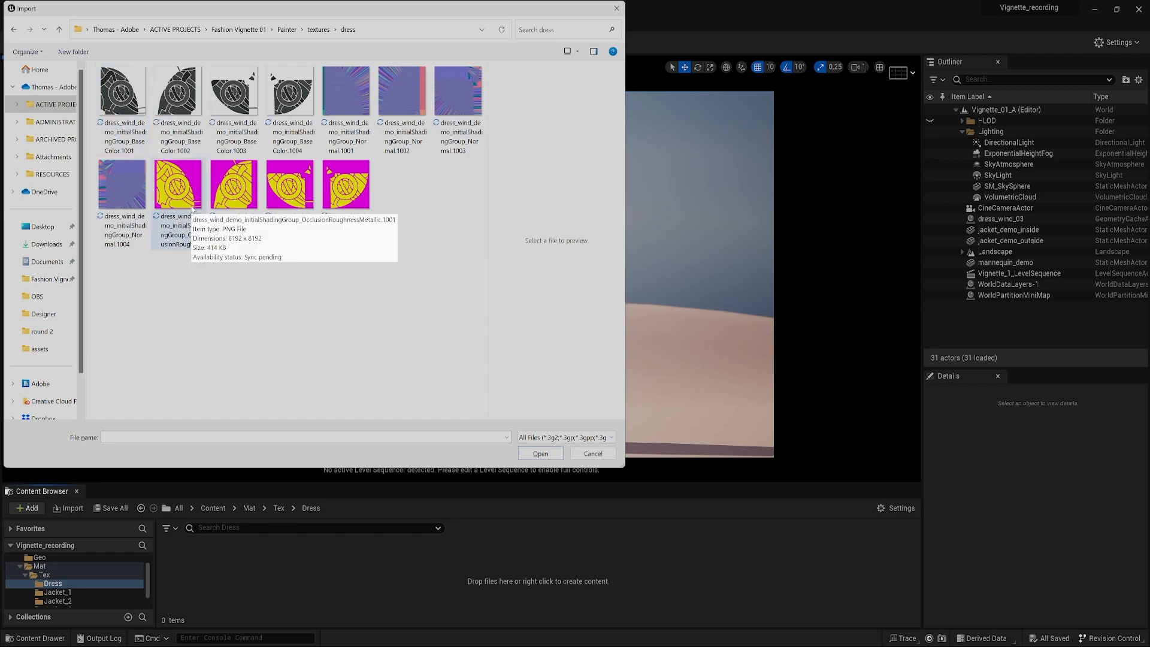
click(127, 96)
shift+click(351, 198)
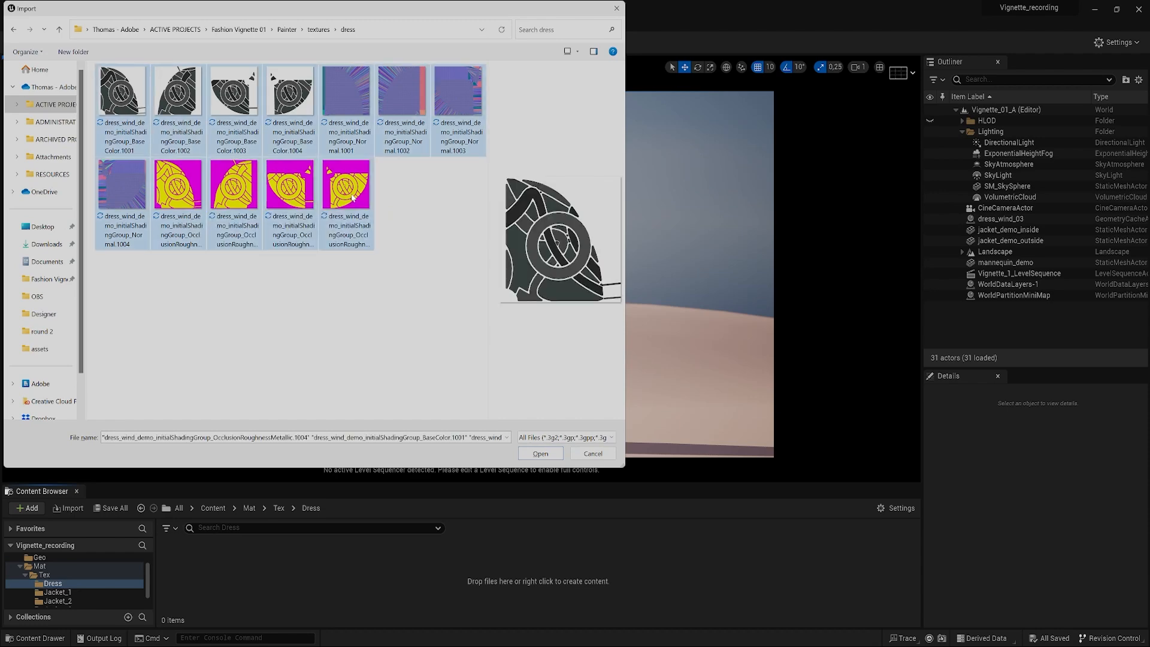
click(541, 454)
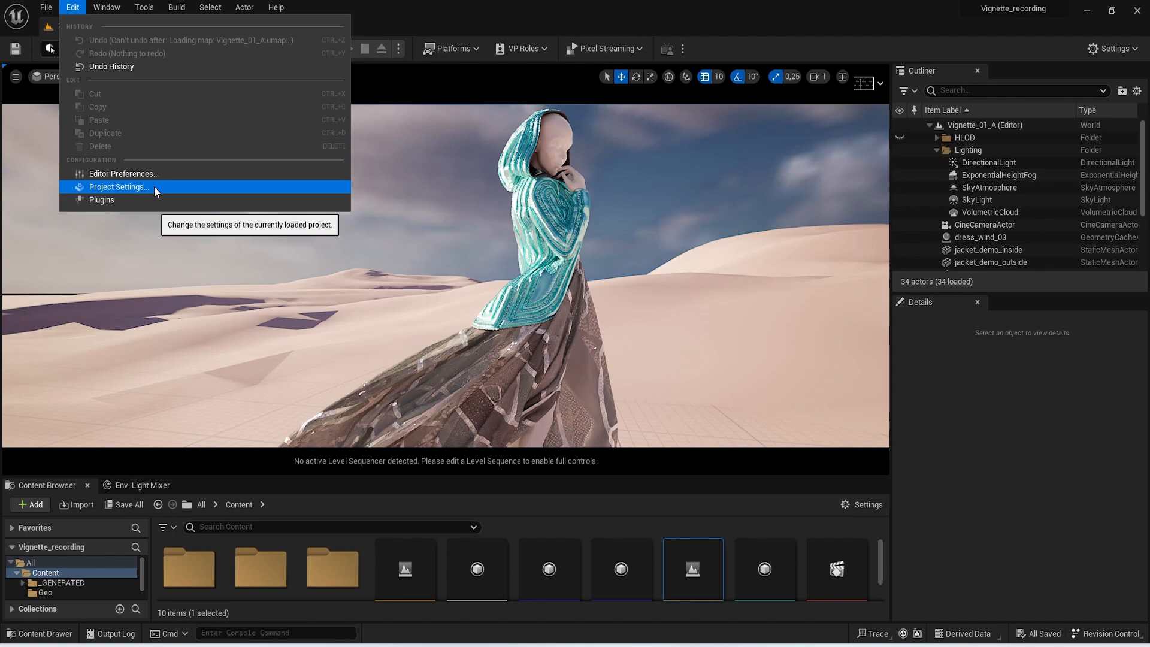
Search the project settings for "virtual text" and check the options for virtual texture support and virtual texture on texture import.
click(153, 187)
text(v)
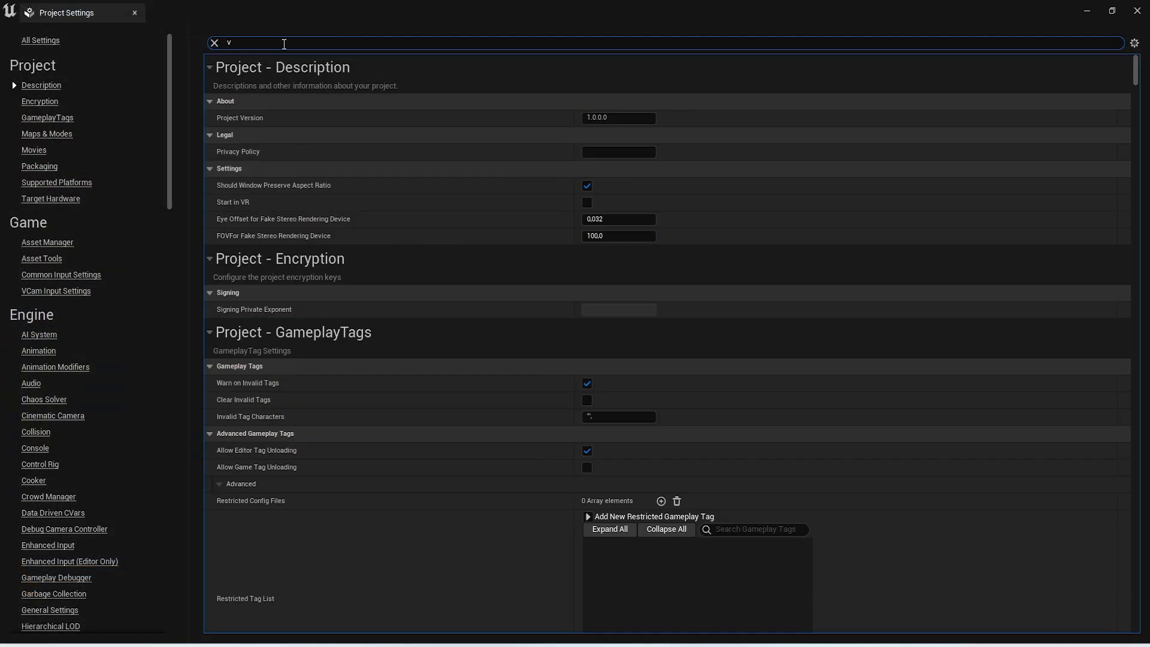
text(irtual text)
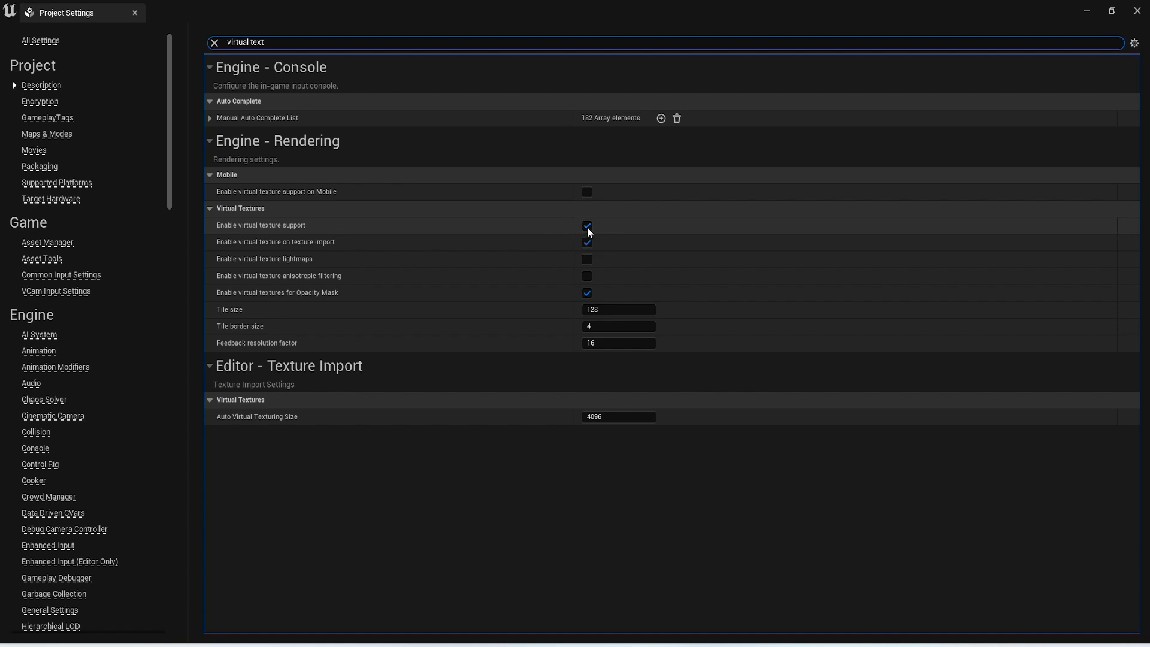
click(567, 239)
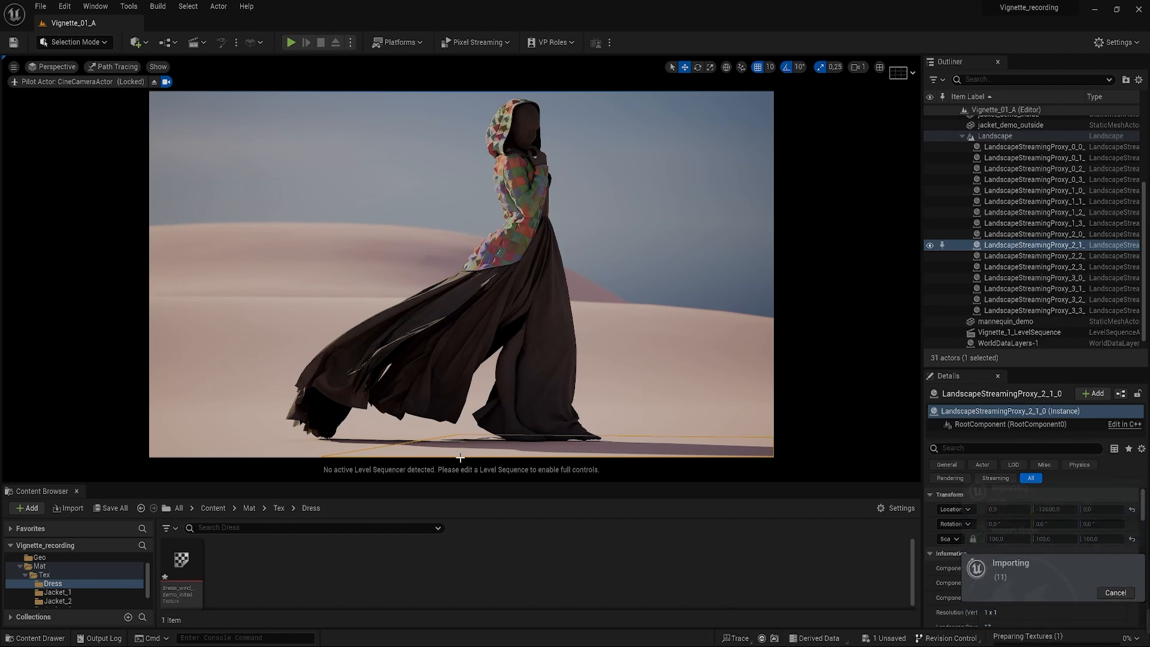
Open the imported dress BaseColor texture and examine its available compression settings.
mouse_move(184, 557)
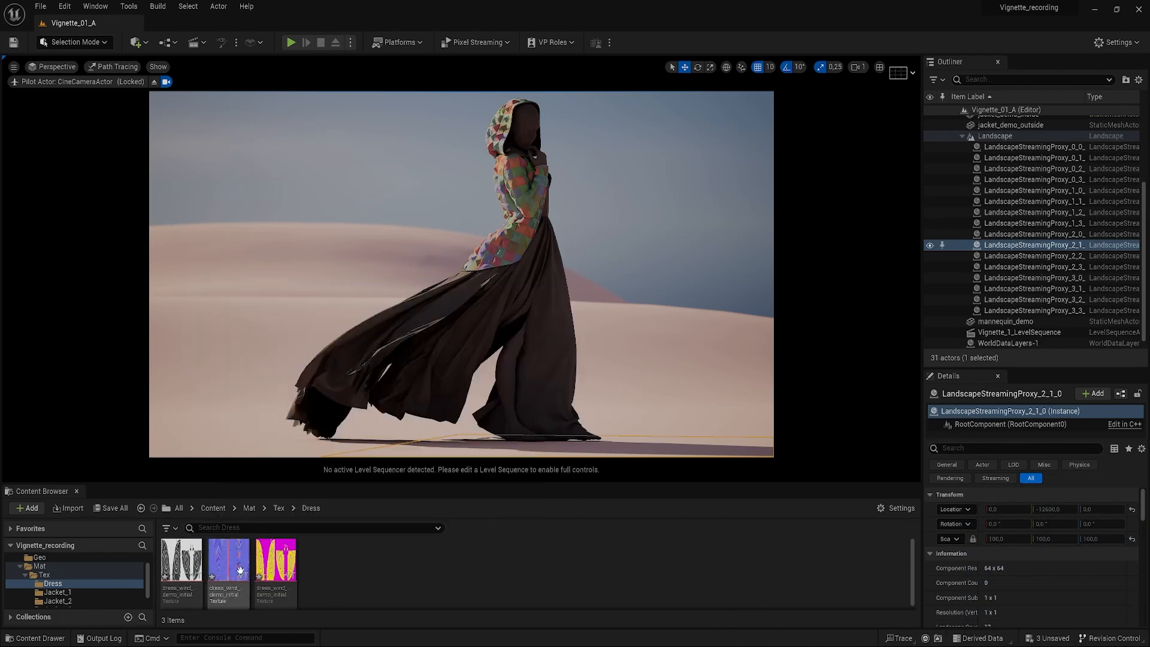
click(180, 559)
double_click(178, 561)
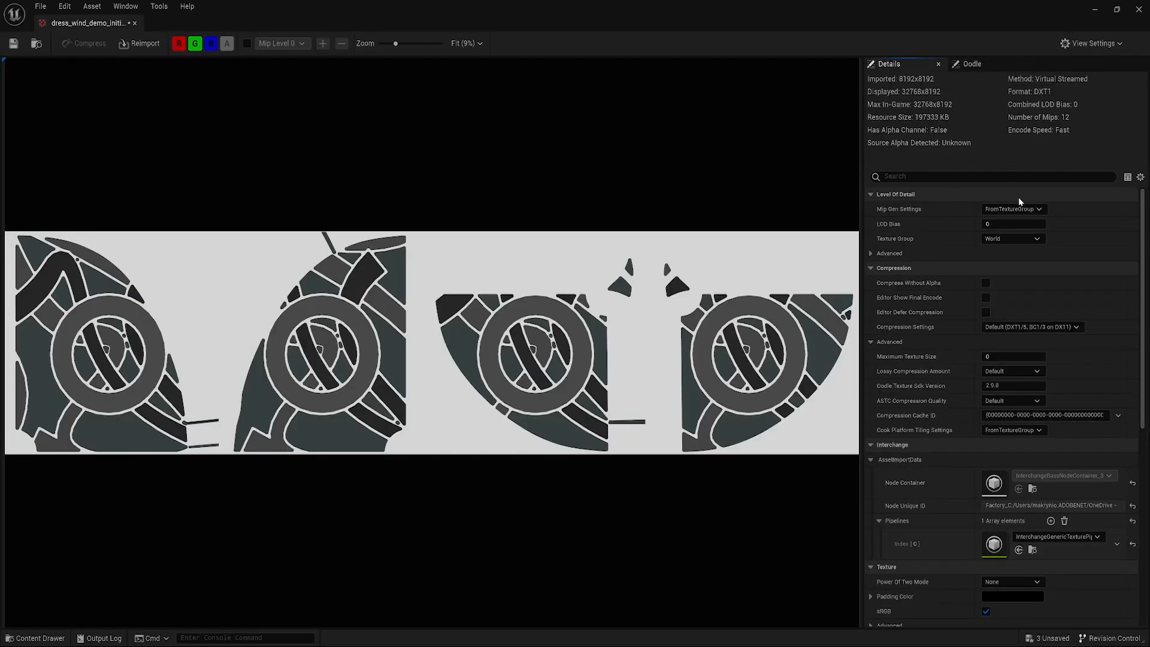
click(1026, 327)
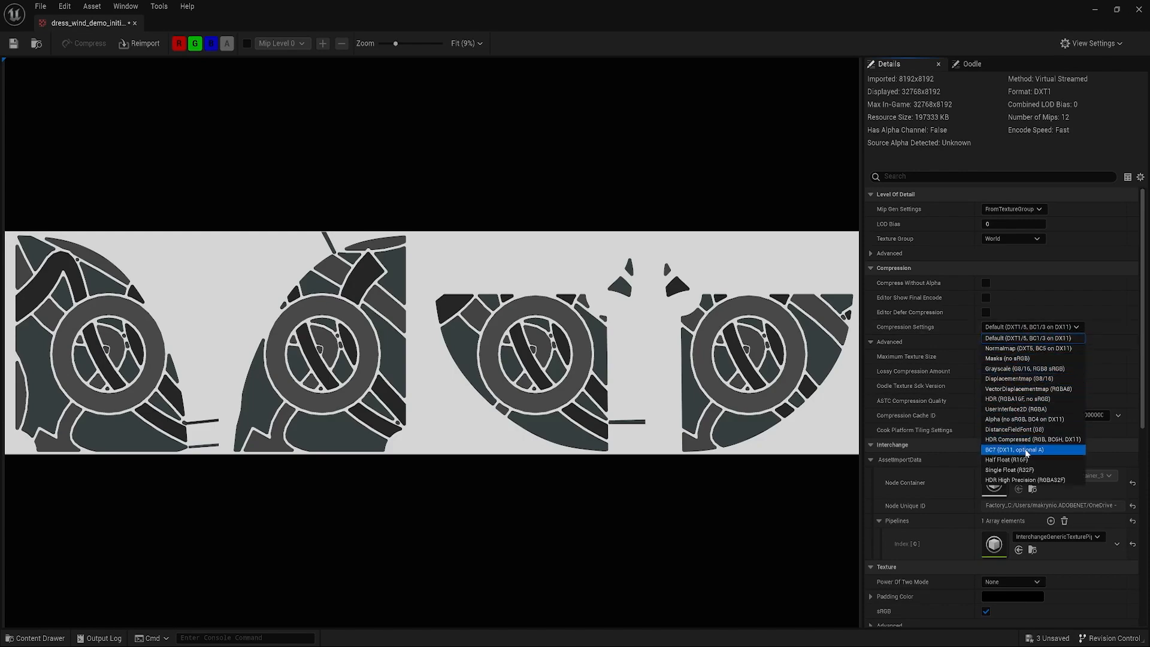
Inspect the dress texture's alpha channel on its own and with the green, red and blue channels turned back on.
click(230, 45)
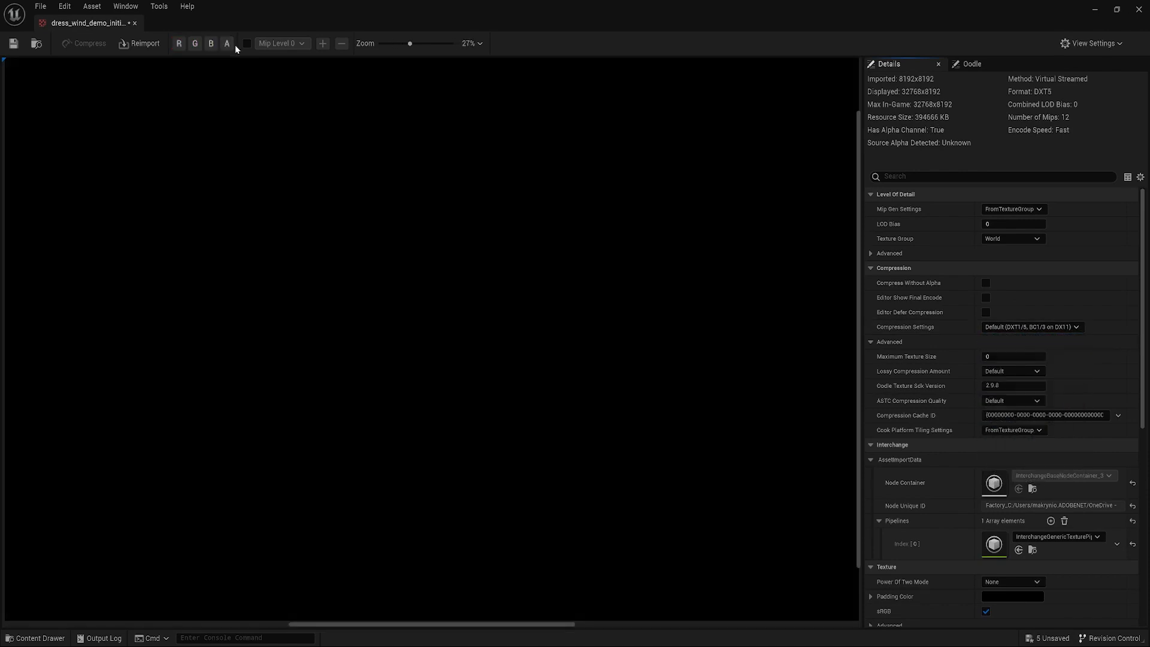
click(230, 45)
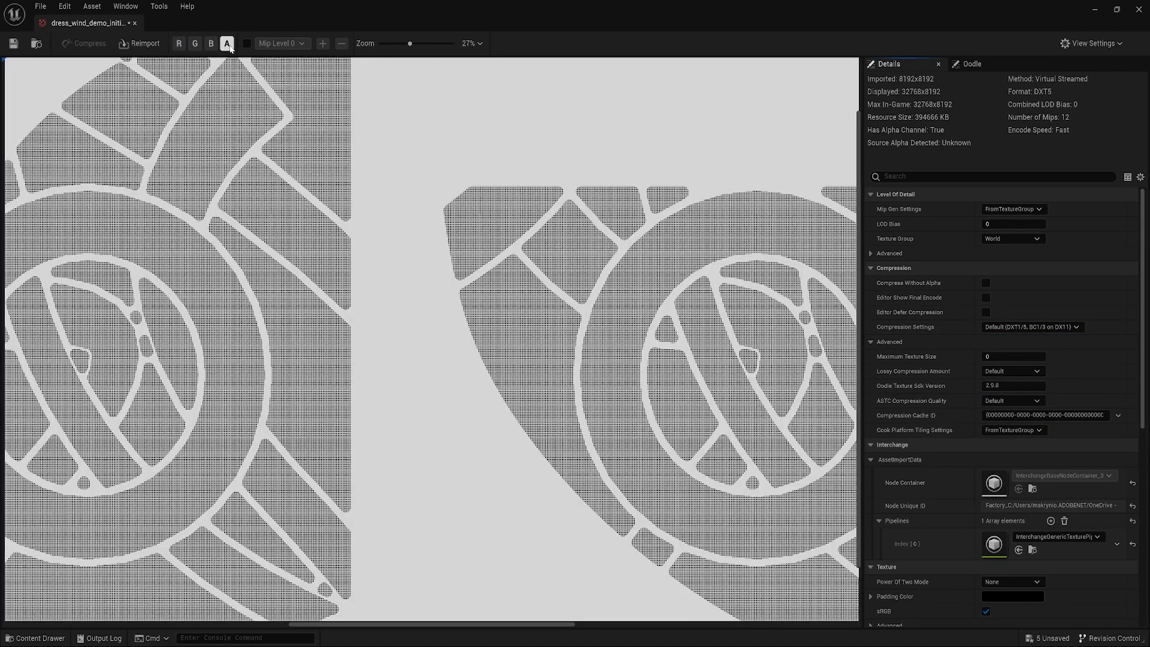
click(195, 43)
click(178, 44)
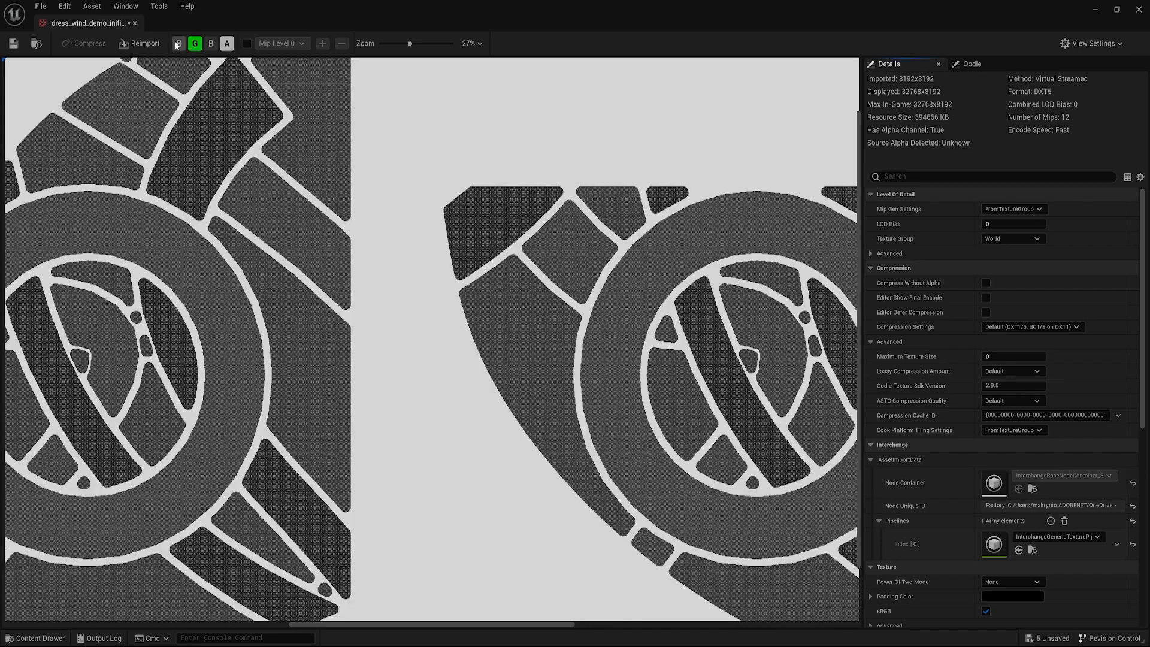
click(211, 44)
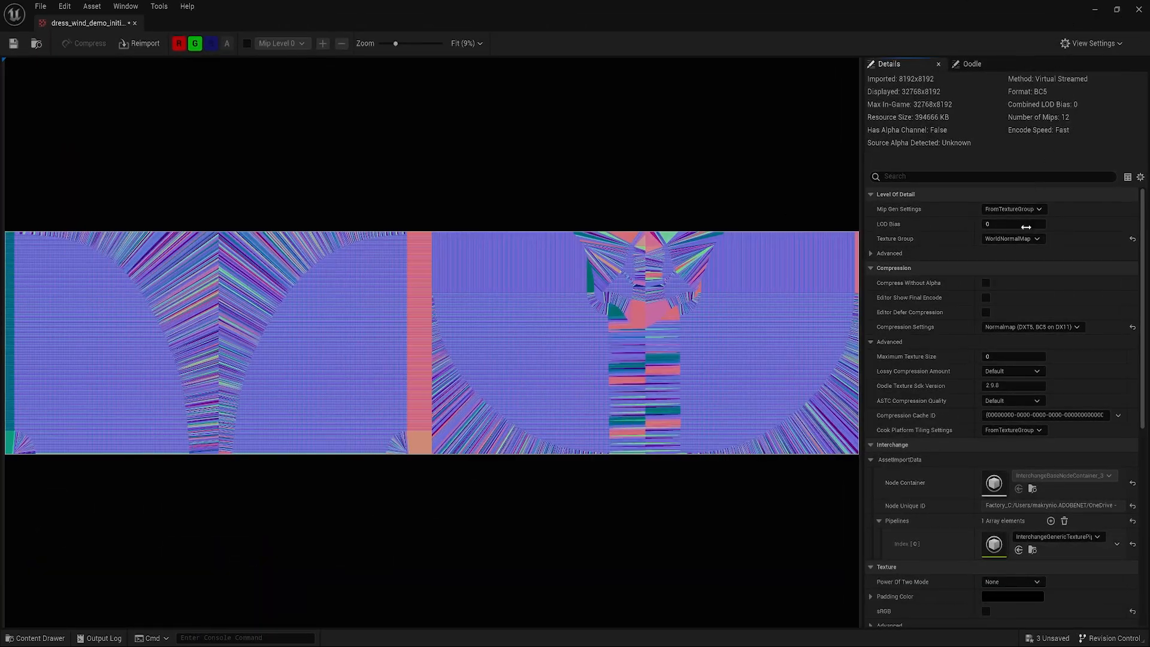
Choose Normalmap (DXT5, BC5 on DX11) as the dress Normal texture's compression setting and close the texture.
click(1014, 330)
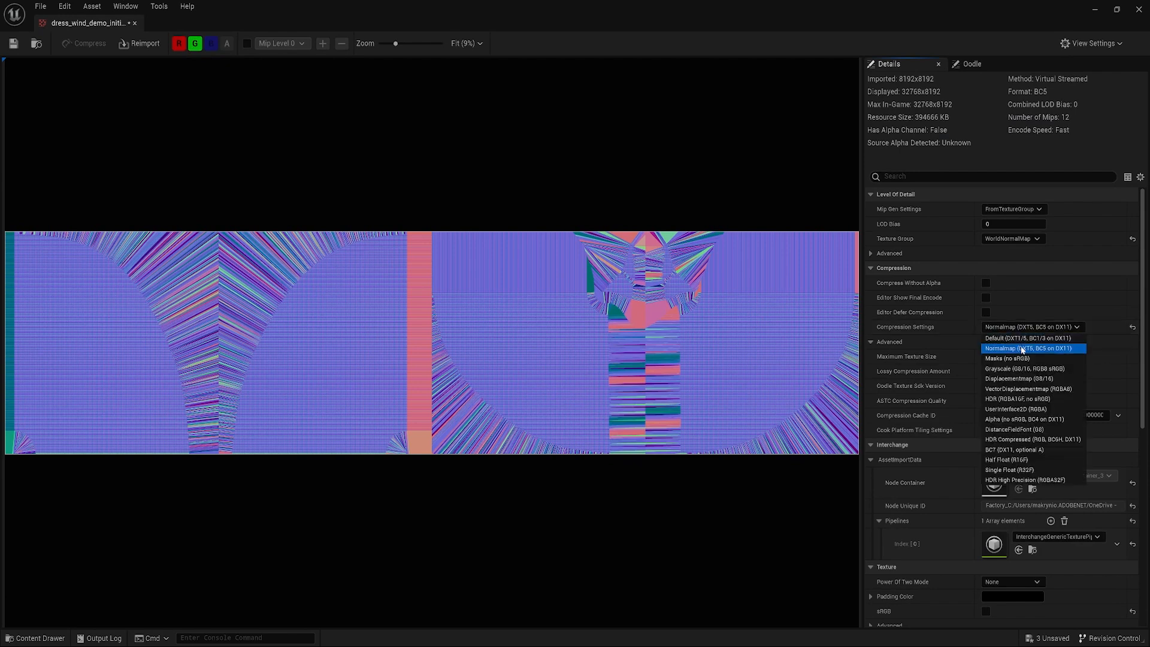
click(1023, 348)
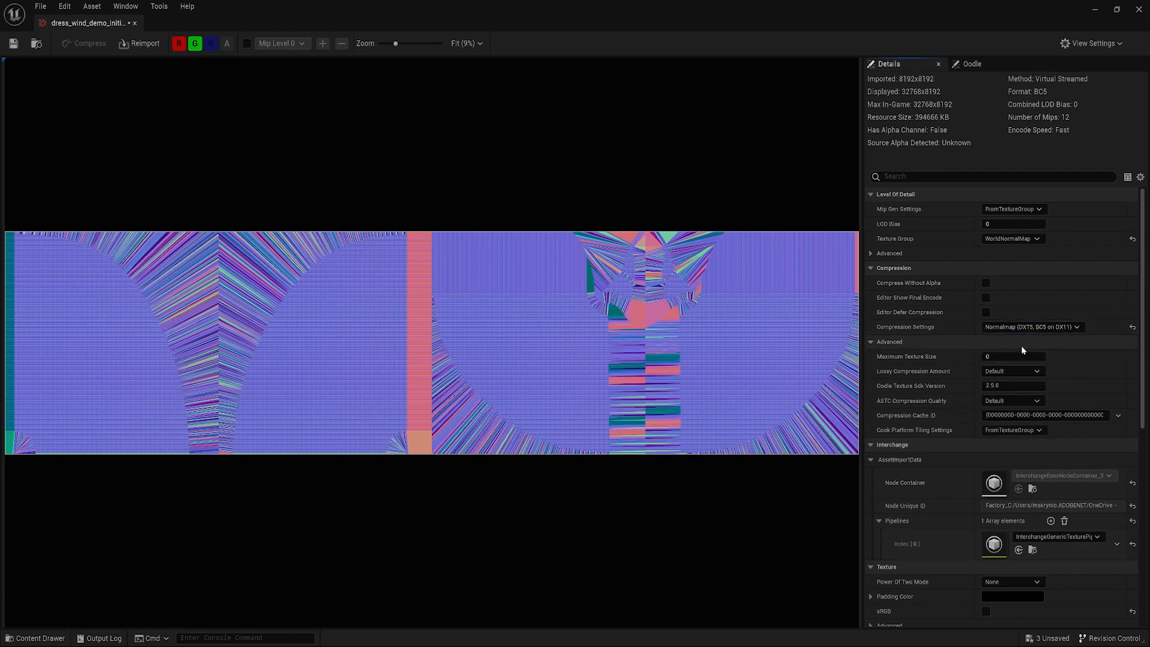
click(1140, 10)
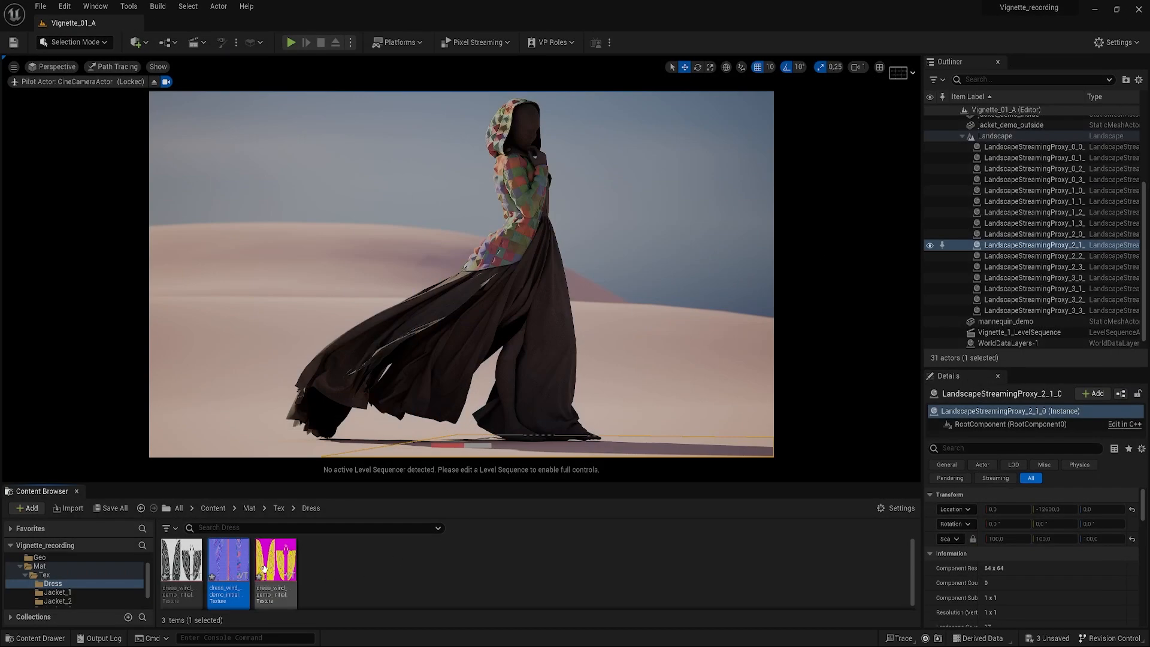
Open the dress OcclusionRoughnessMetallic texture and examine its compression options and its red, green and blue channels.
double_click(294, 573)
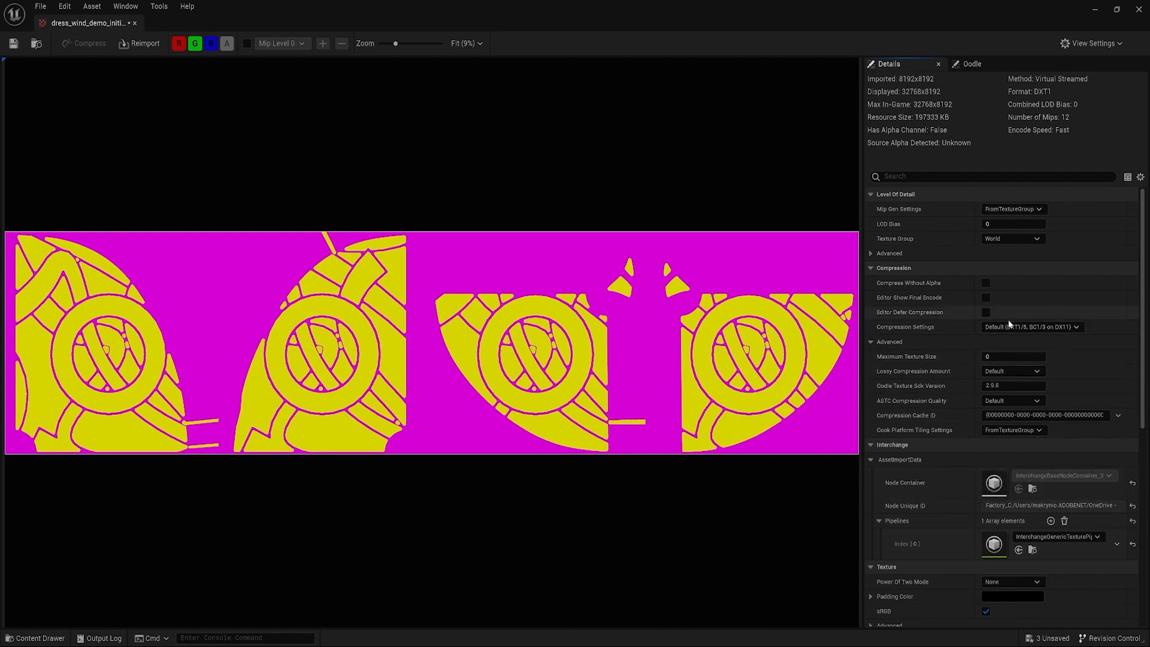
click(1036, 328)
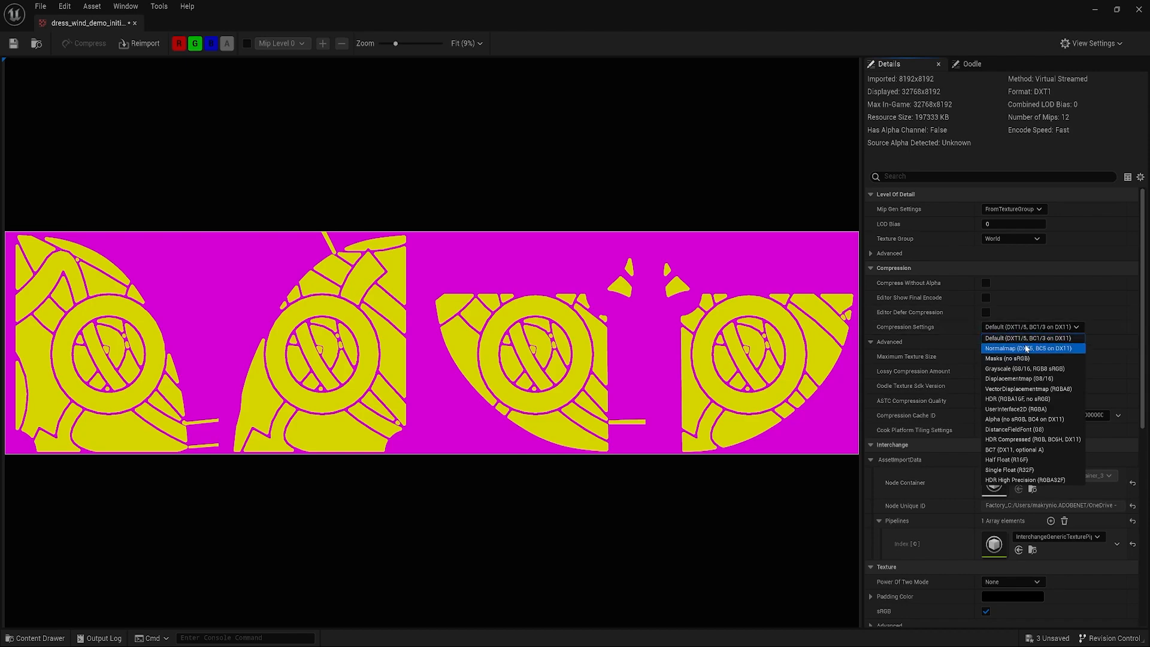
click(179, 44)
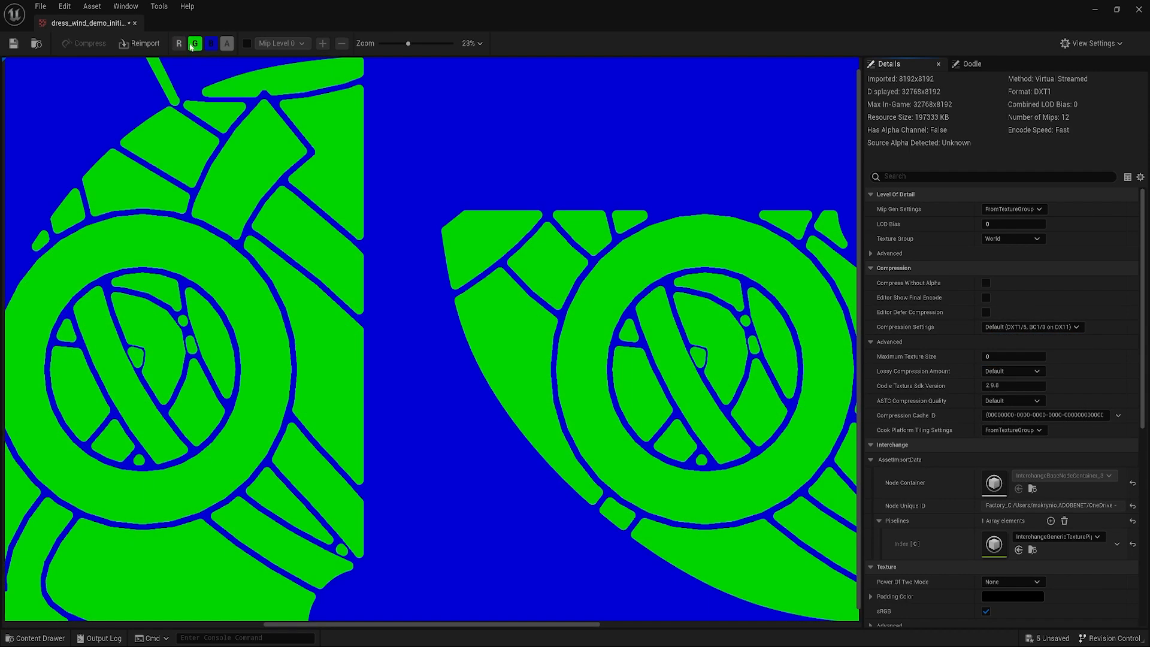
click(194, 44)
click(210, 45)
click(179, 44)
click(195, 44)
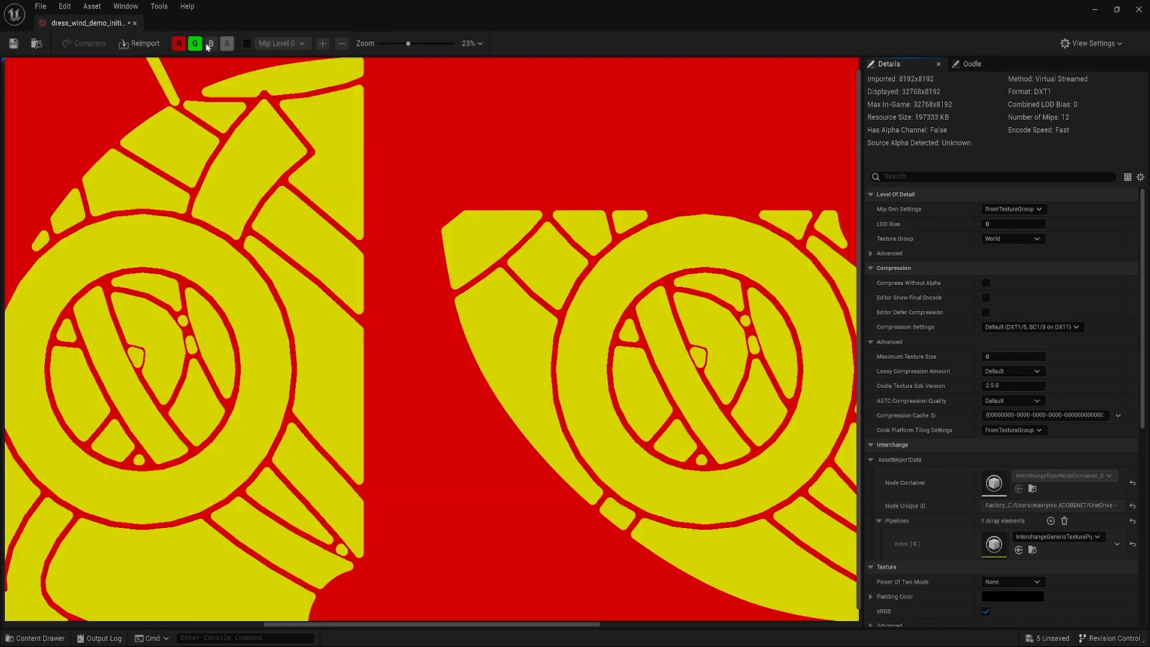
click(211, 44)
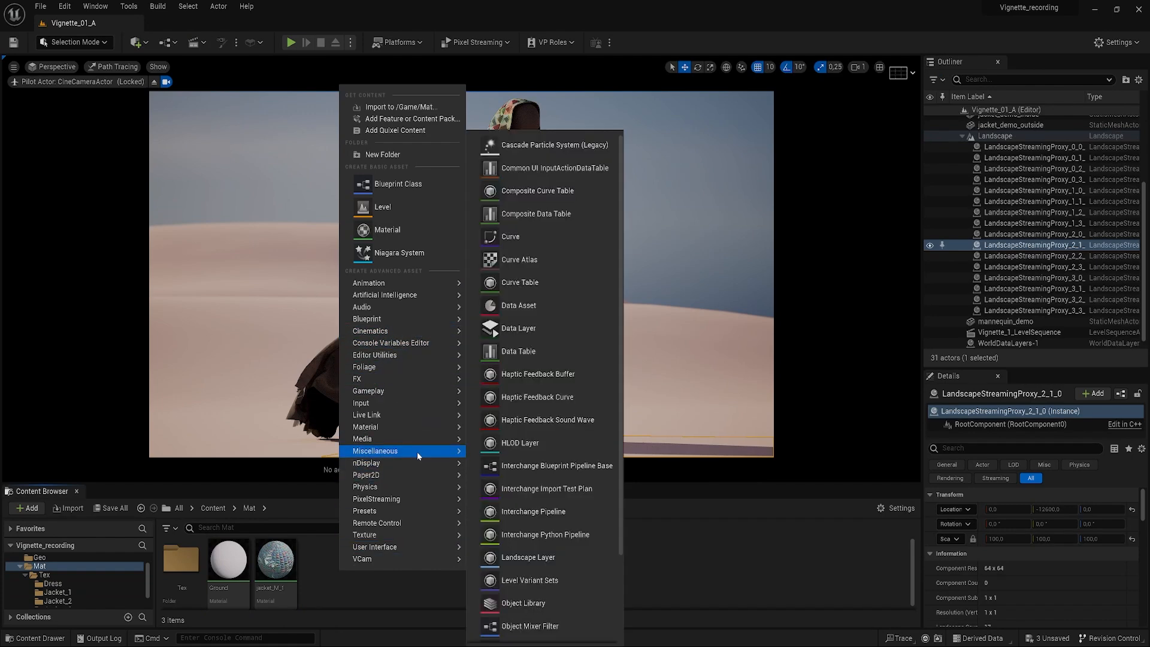
Create a new material named dress in the Mat folder.
click(535, 421)
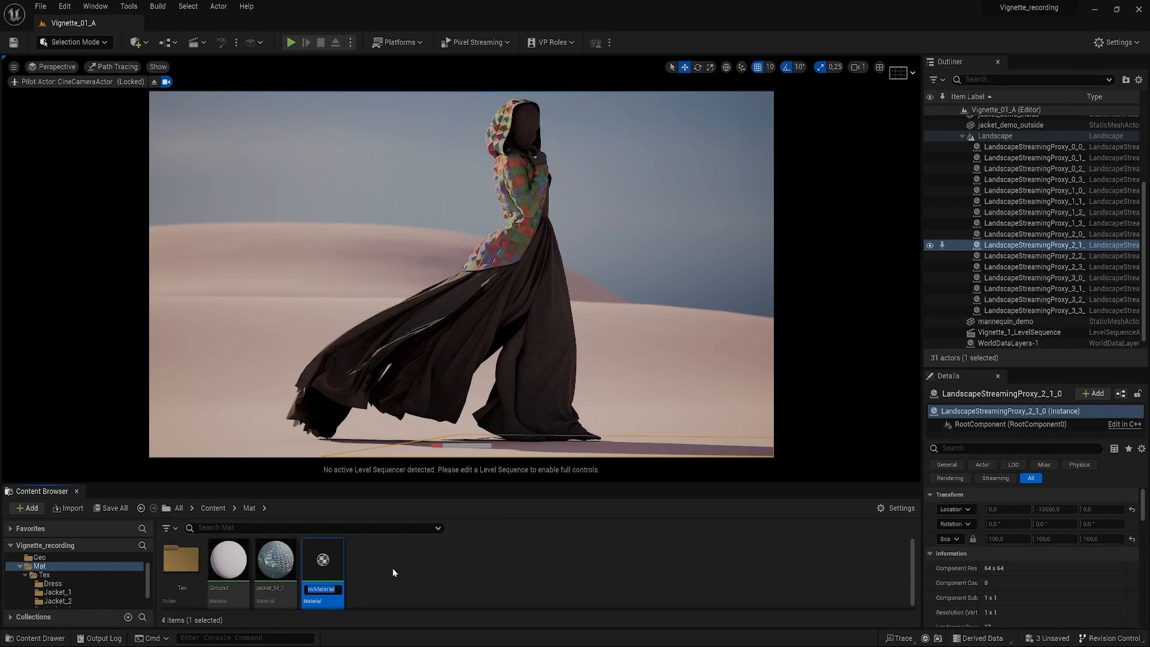
text(dress)
key(Return)
Open the dress material and set its shading model to Cloth.
double_click(228, 559)
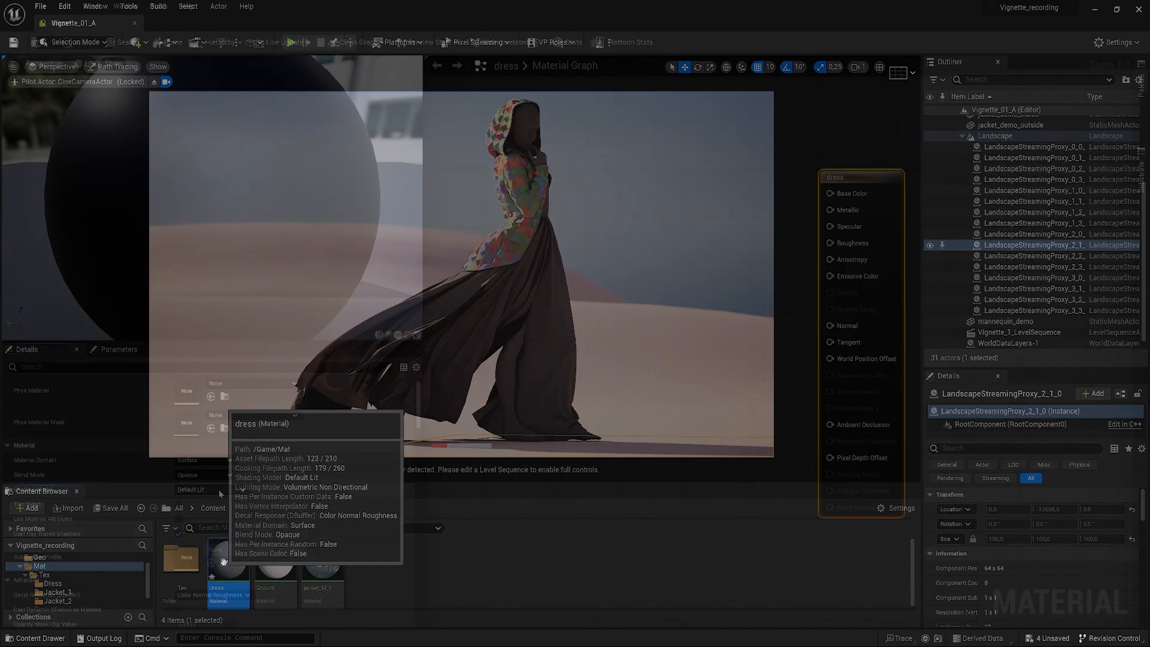
click(215, 490)
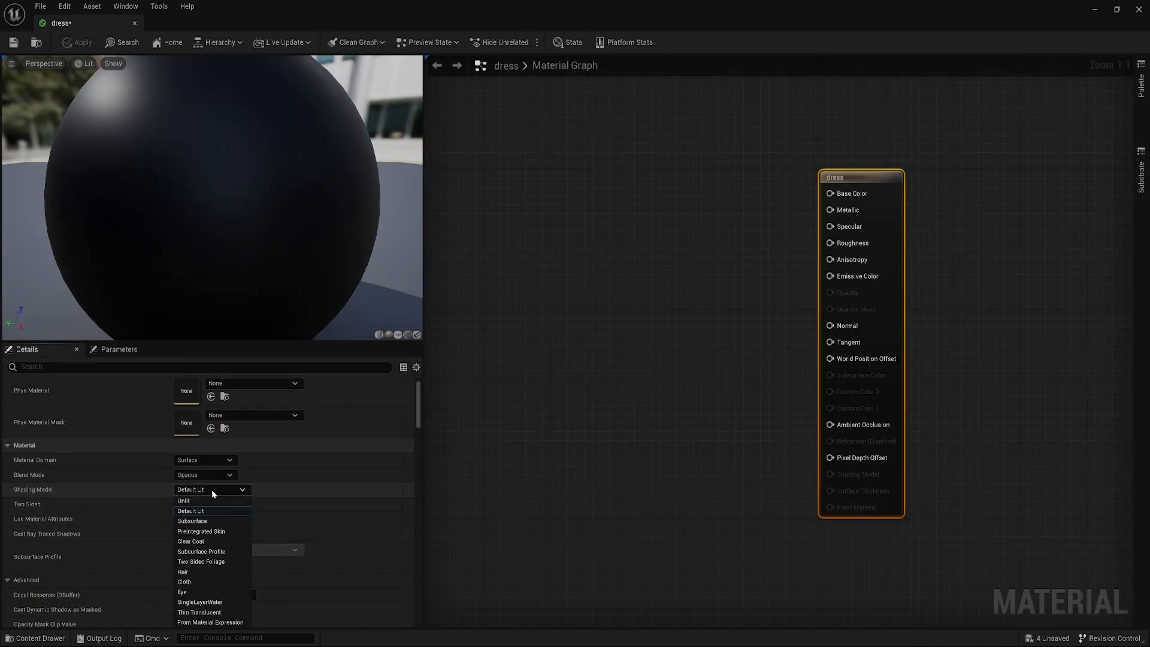
click(204, 582)
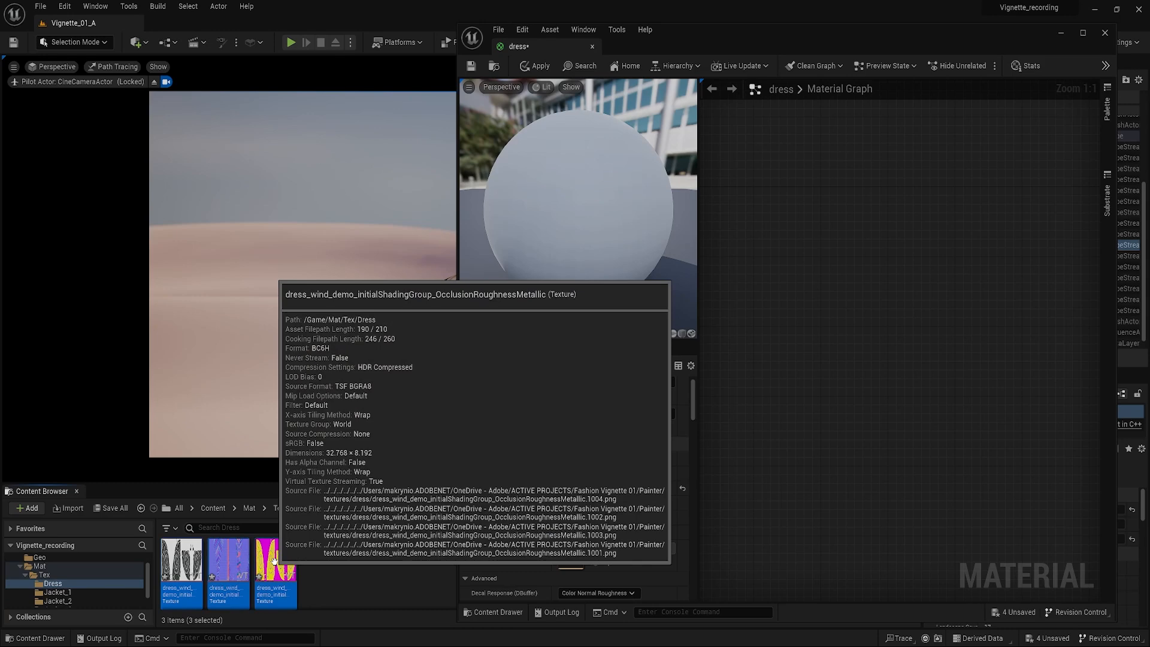
Add all three dress textures to the material graph as texture samples and maximize the material editor.
click(182, 569)
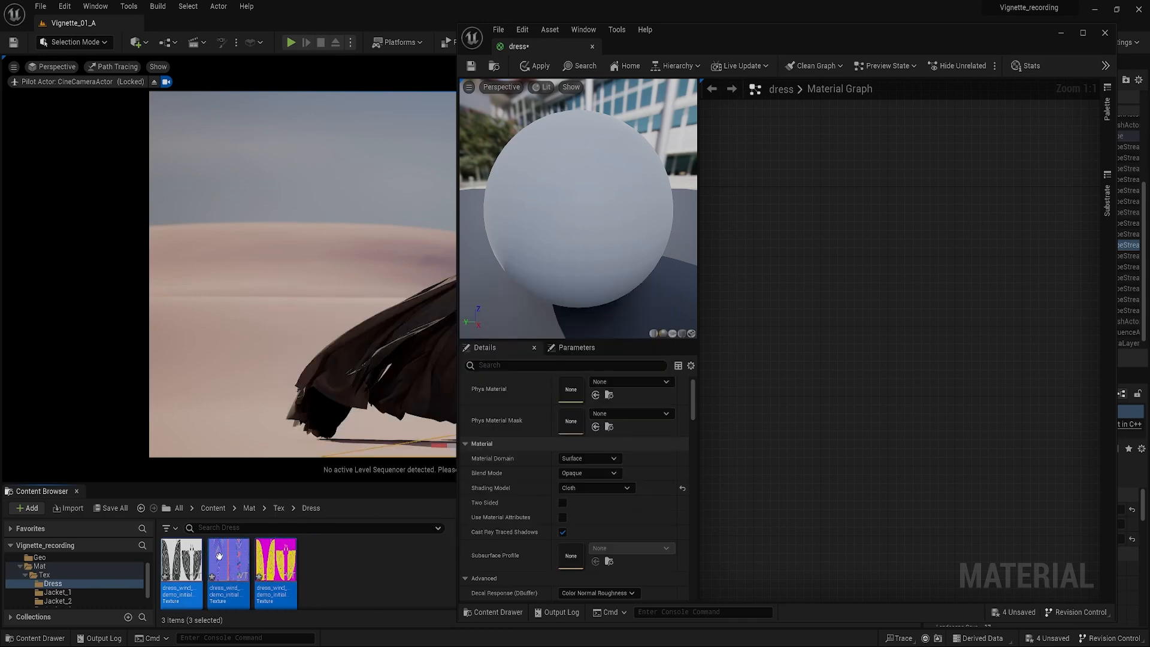
shift+click(275, 569)
drag(182, 569, 850, 262)
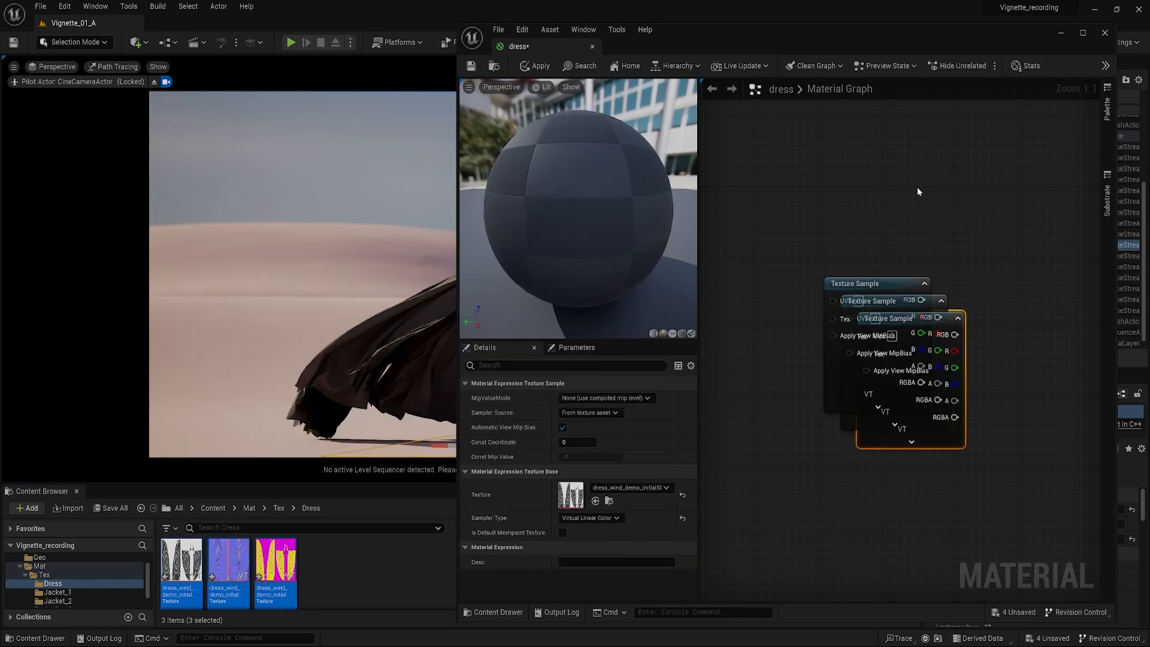
click(1083, 32)
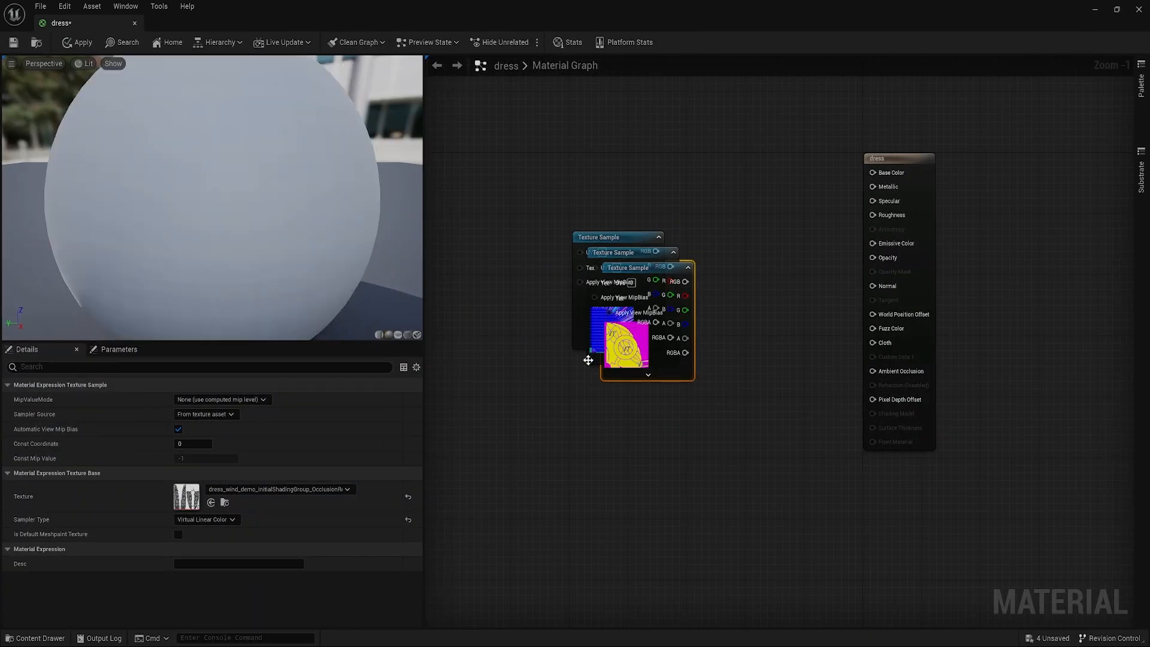
Spread out the texture samples and connect the base color RGB to Base Color and the normal RGB to Normal.
drag(647, 290, 659, 146)
drag(640, 262, 614, 398)
drag(676, 127, 875, 174)
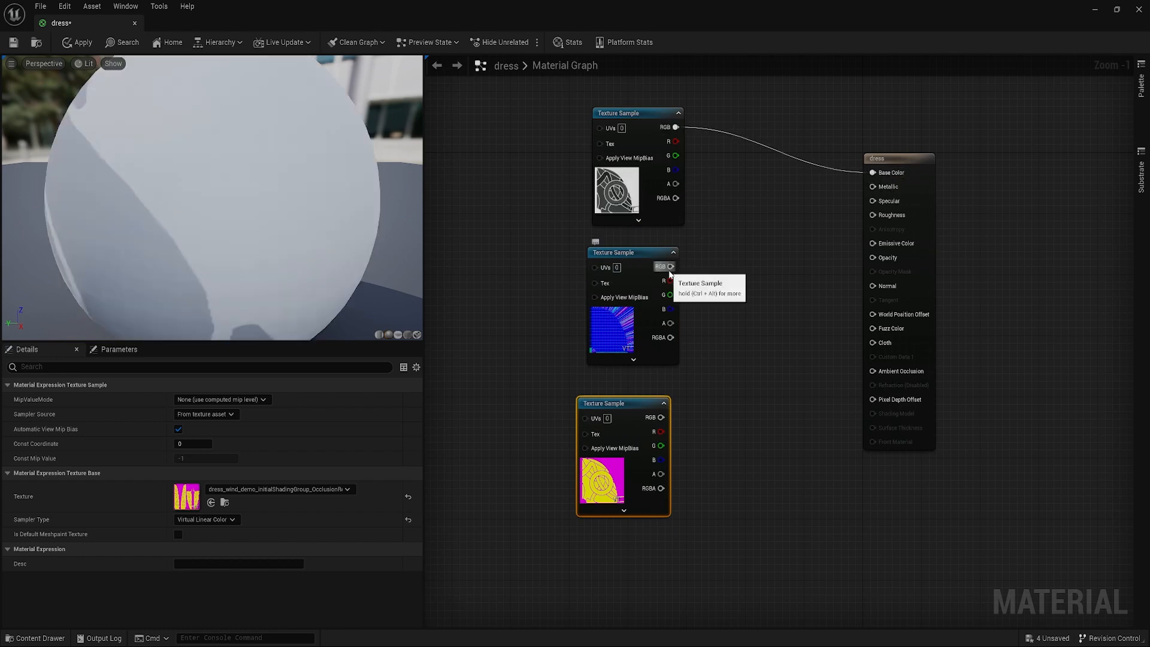
drag(669, 268, 876, 286)
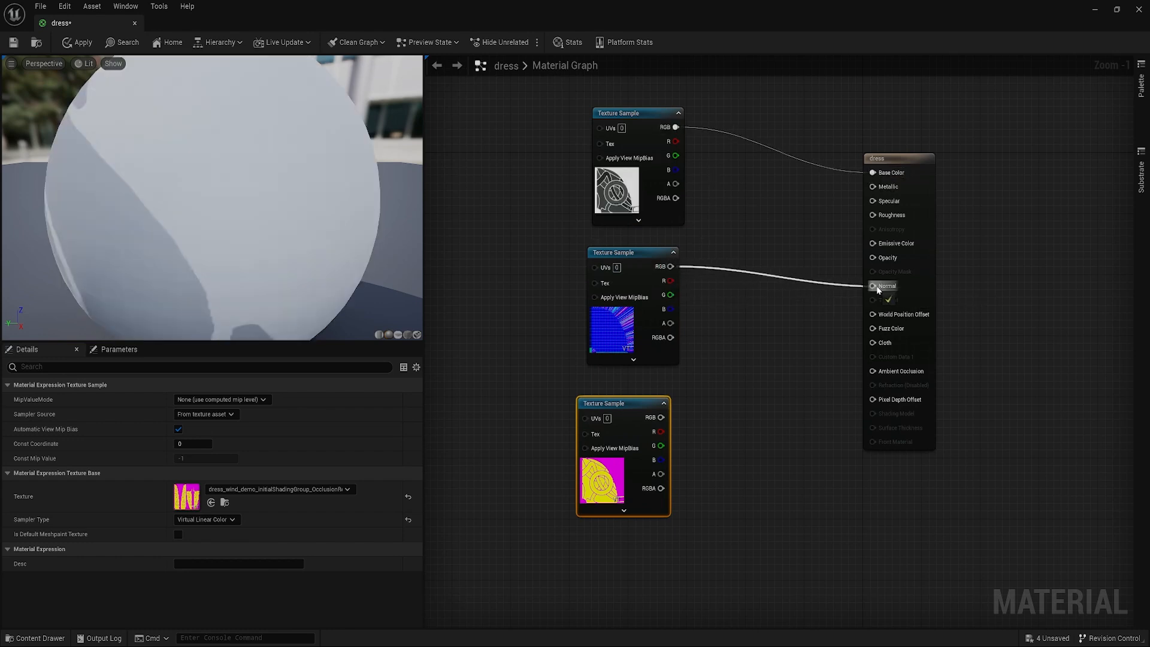
Connect the OcclusionRoughnessMetallic sample's red output to Ambient Occlusion, green to Roughness and blue to Metallic.
drag(661, 431, 876, 372)
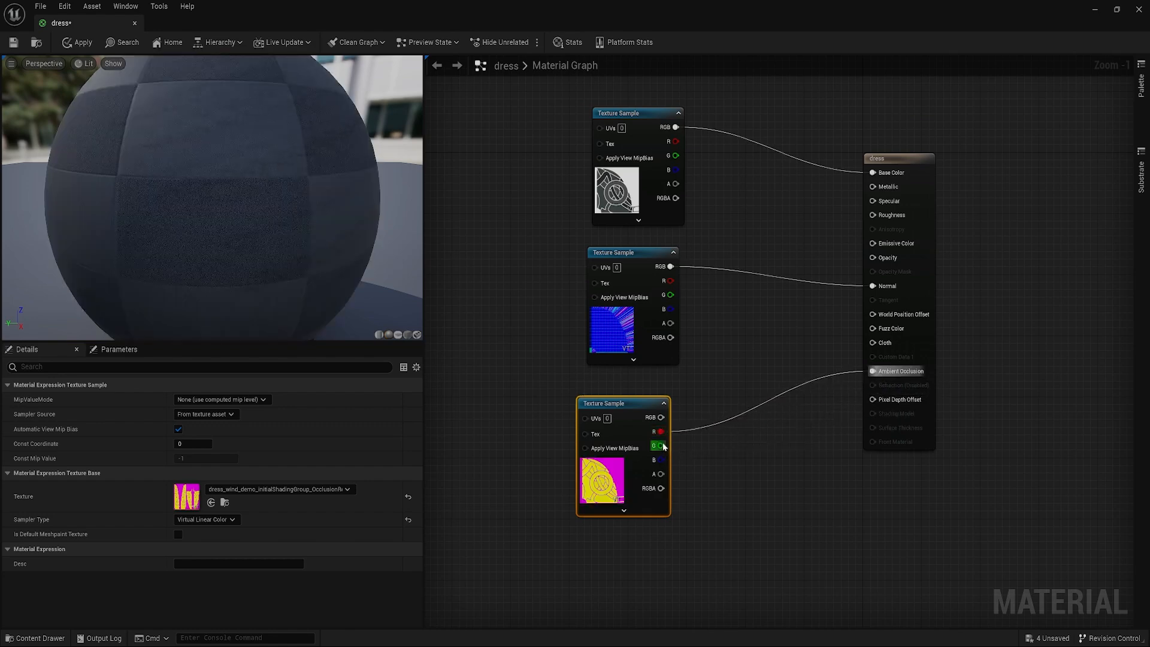
drag(661, 446, 873, 215)
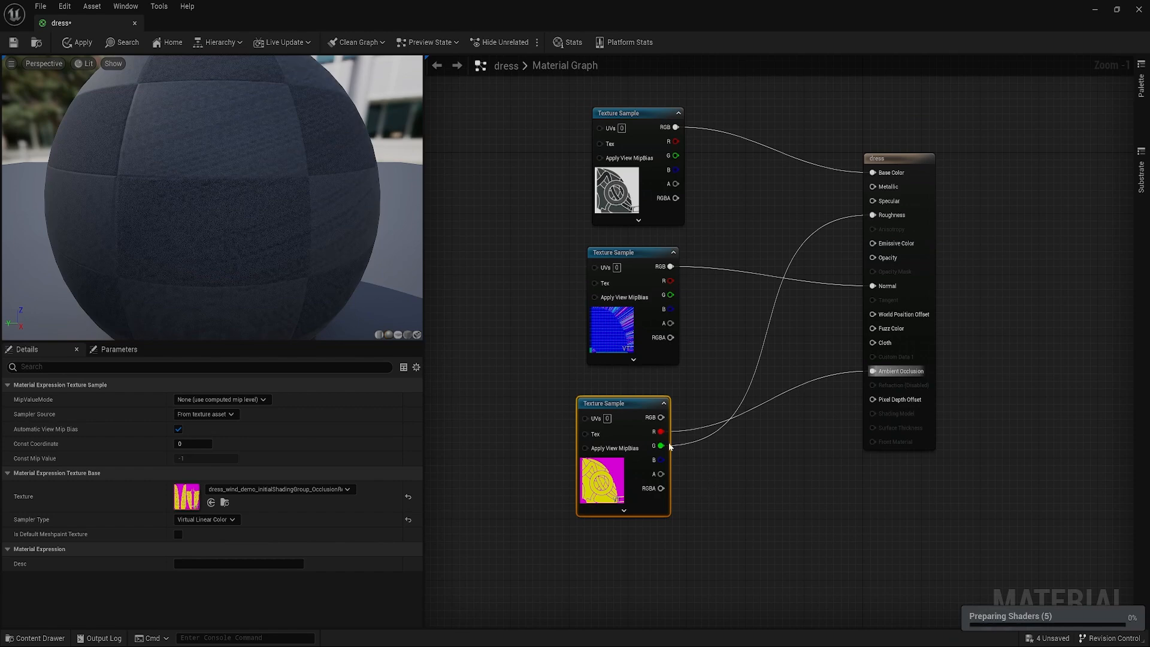
scroll(665, 456, down, 1)
drag(661, 460, 843, 227)
scroll(747, 348, up, 1)
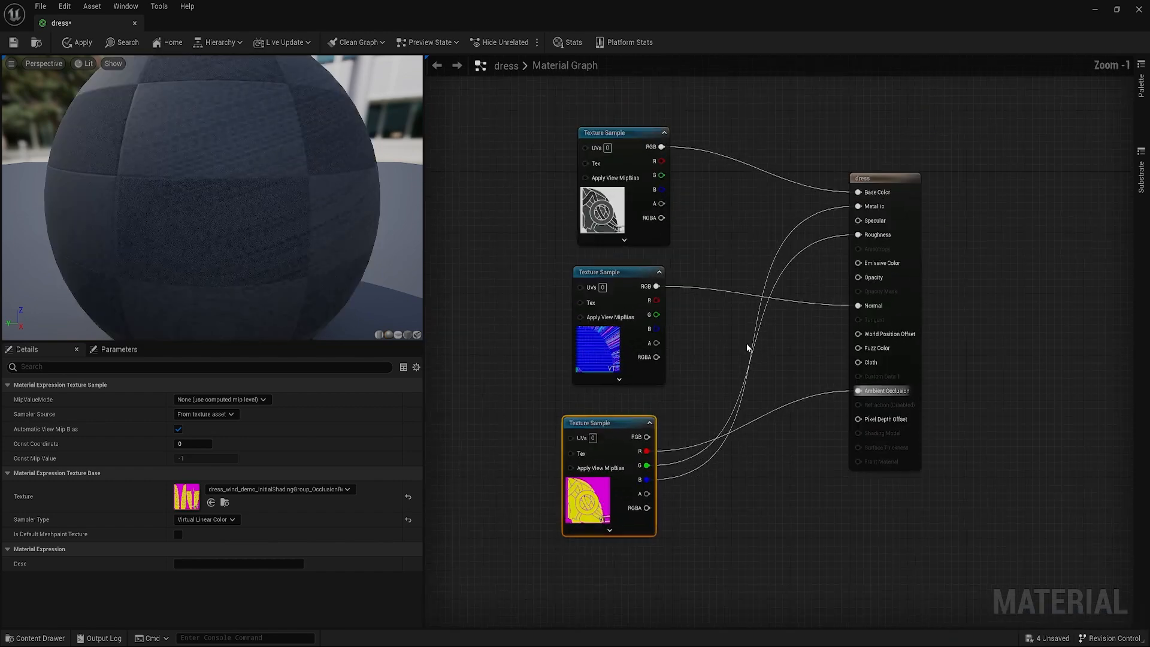
Set the dress material's blend mode to Masked and connect the base color sample's alpha to Opacity Mask.
drag(252, 222, 431, 187)
scroll(866, 200, down, 1)
click(869, 198)
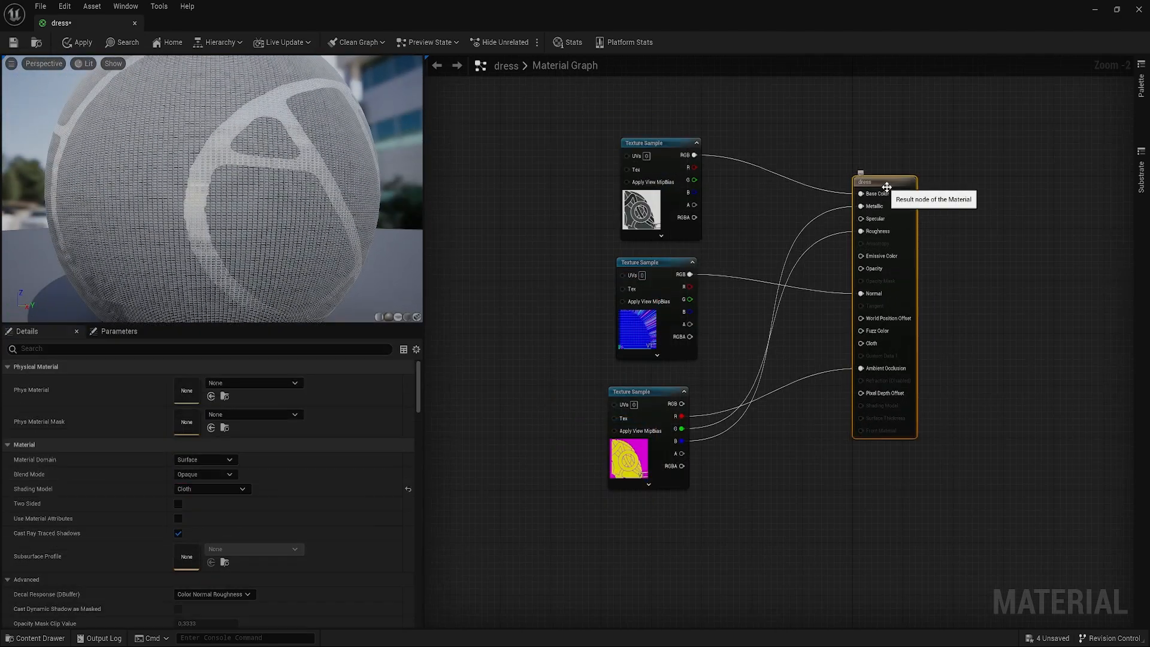
click(203, 472)
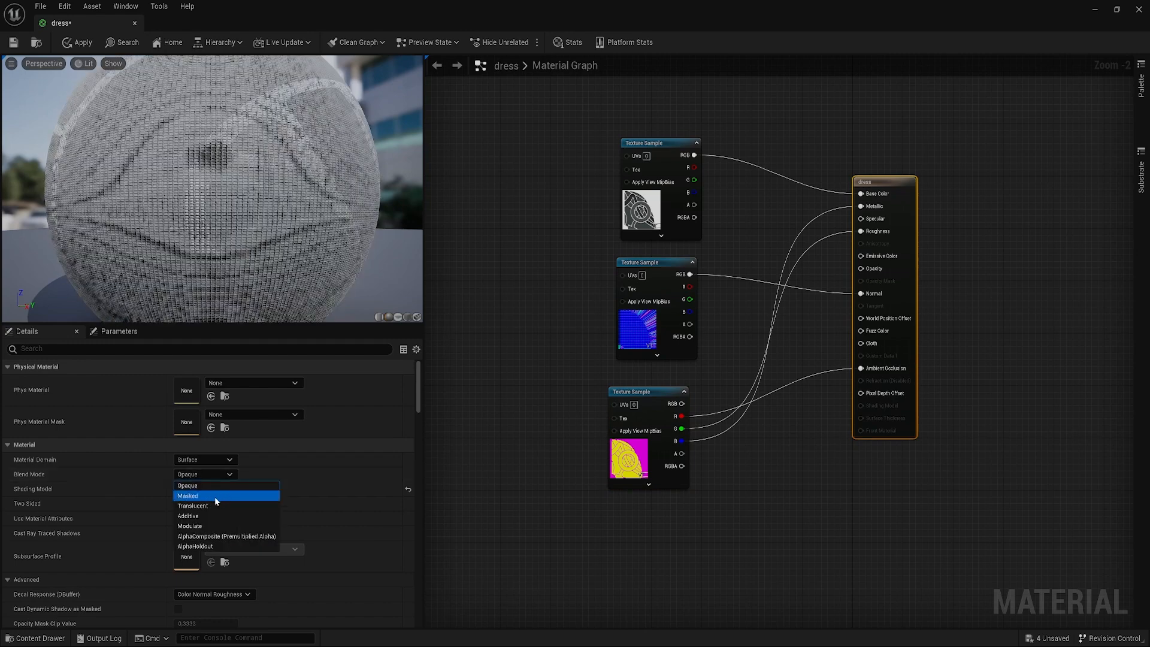
click(217, 498)
scroll(893, 278, up, 2)
drag(633, 184, 872, 290)
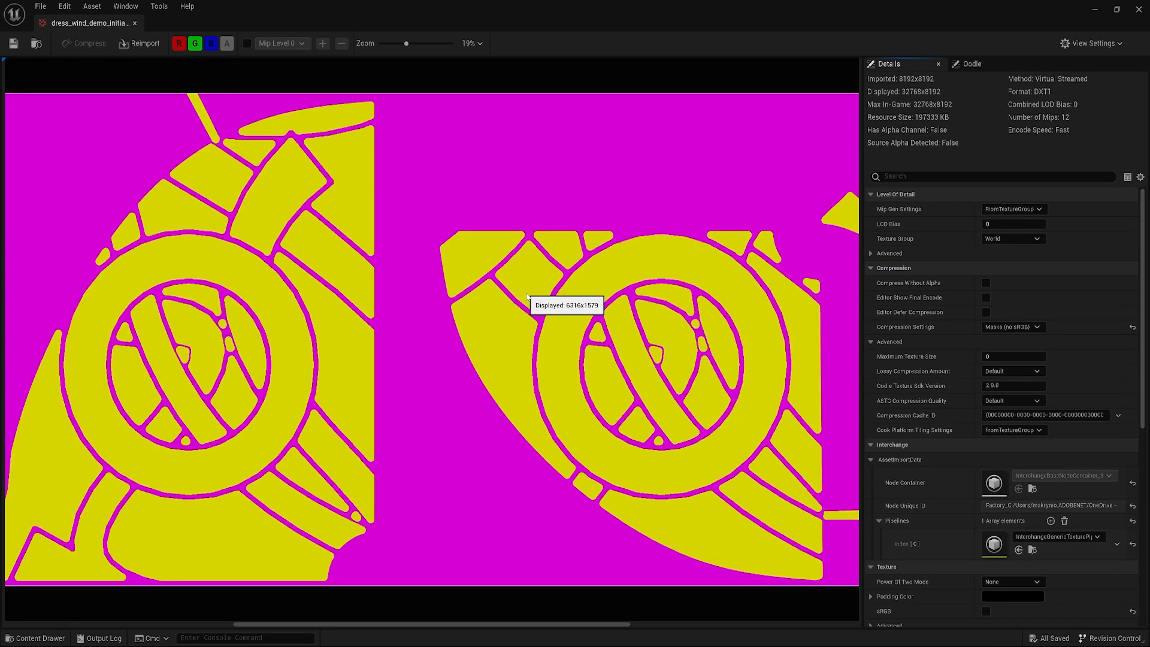
Inspect the red, green and blue channels of the OcclusionRoughnessMetallic texture one at a time.
click(179, 43)
click(195, 43)
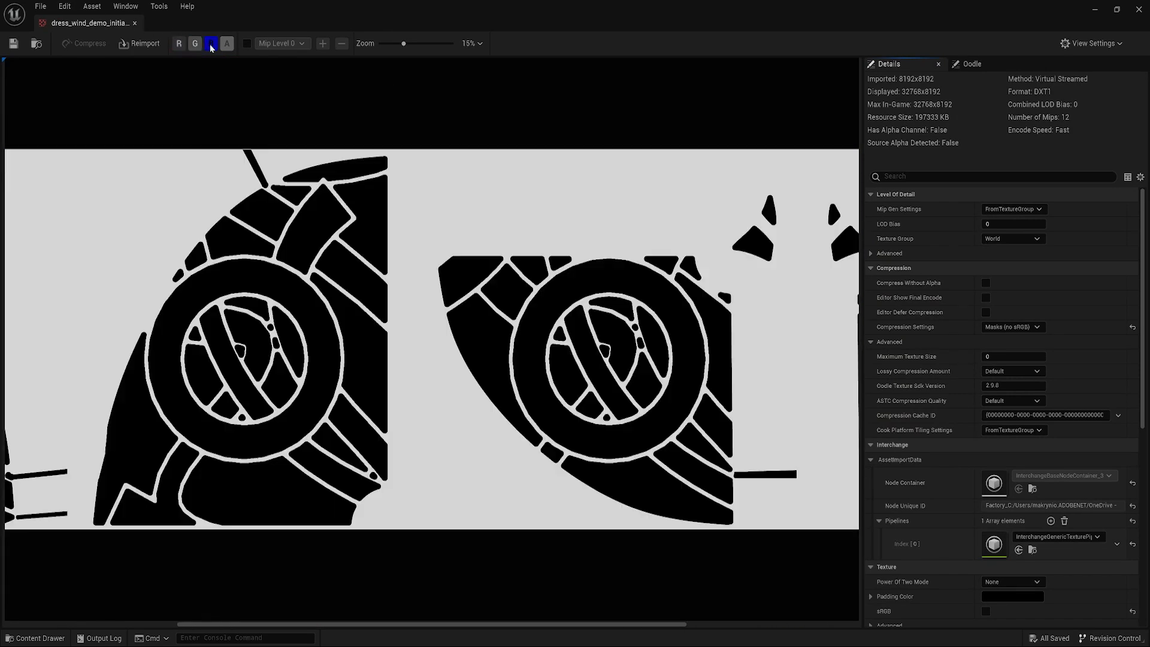
click(211, 43)
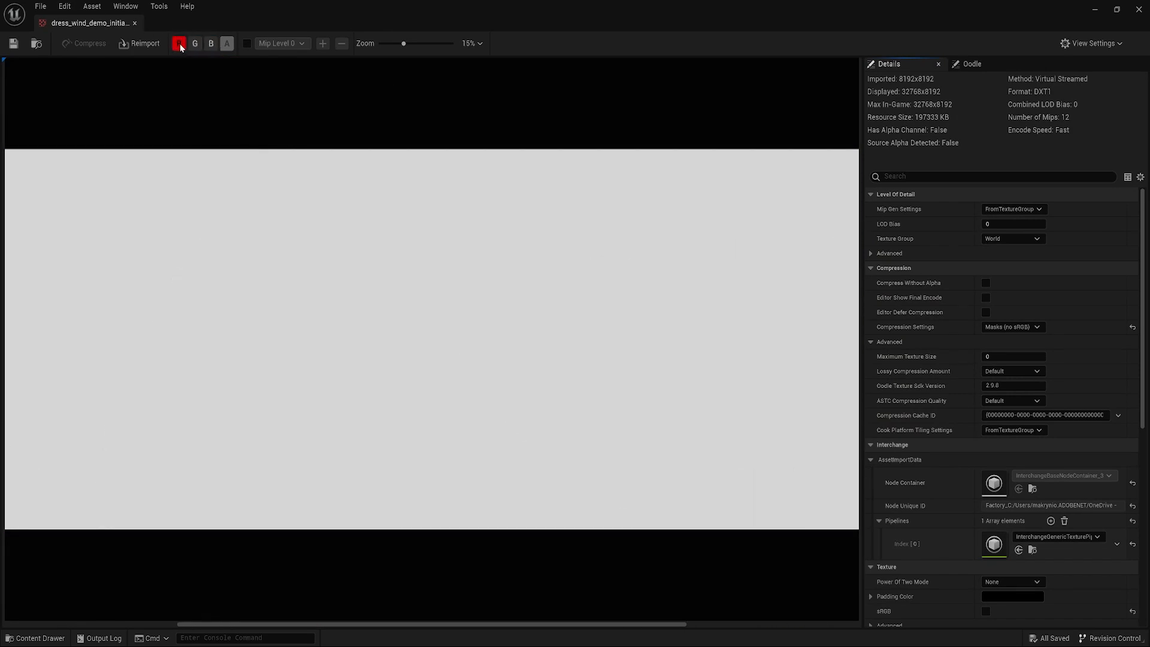
click(179, 44)
click(195, 43)
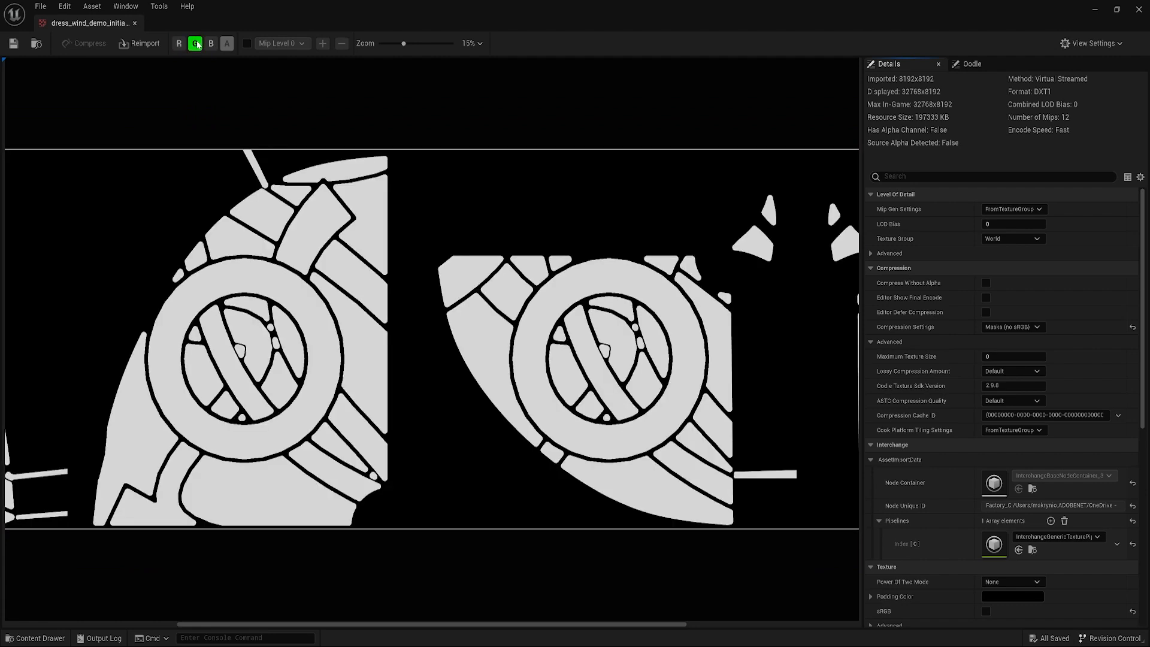
click(195, 44)
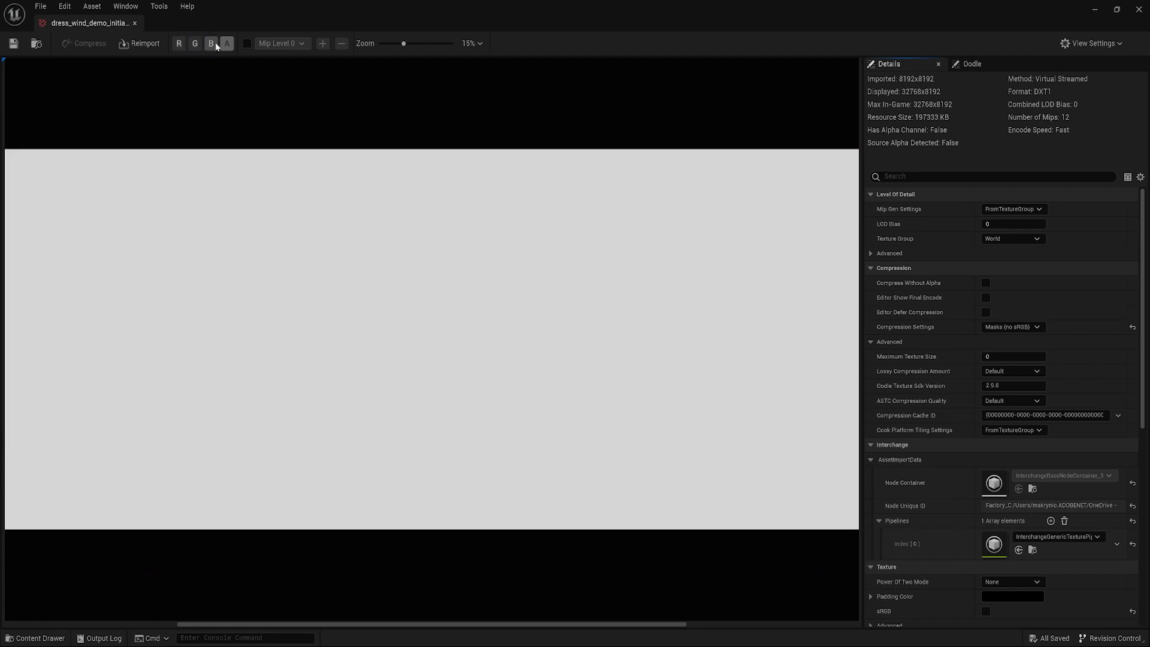
click(211, 44)
click(211, 43)
click(196, 43)
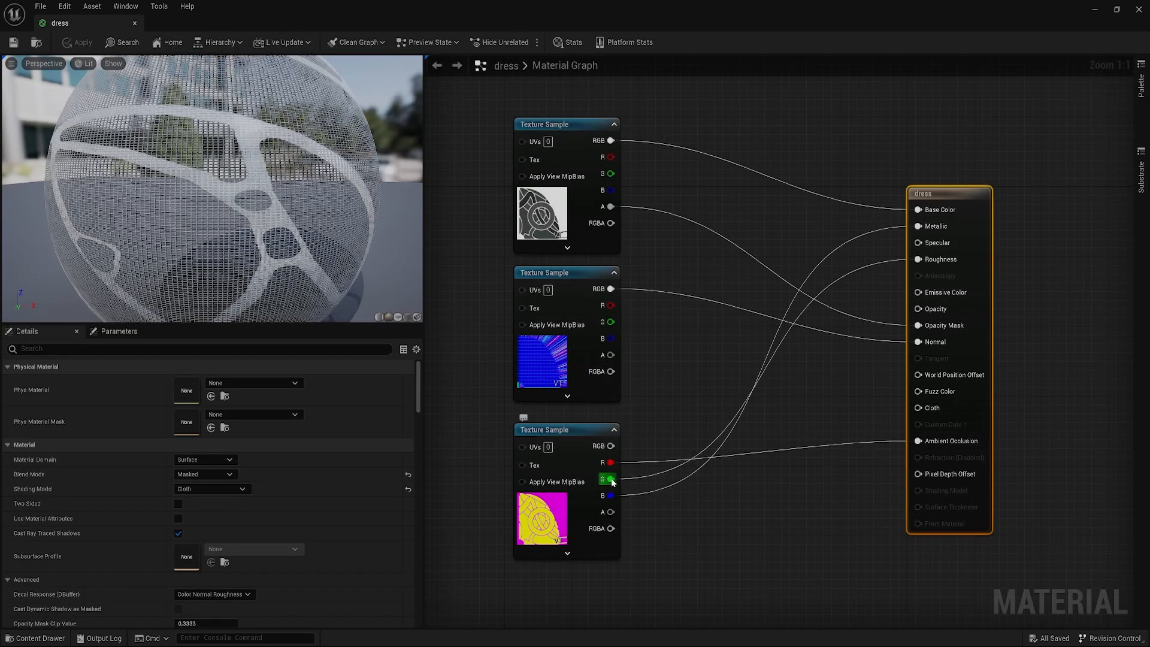
Connect the OcclusionRoughnessMetallic sample's green output to Cloth and feed Fuzz Color with a constant of 0.5.
drag(612, 481, 927, 412)
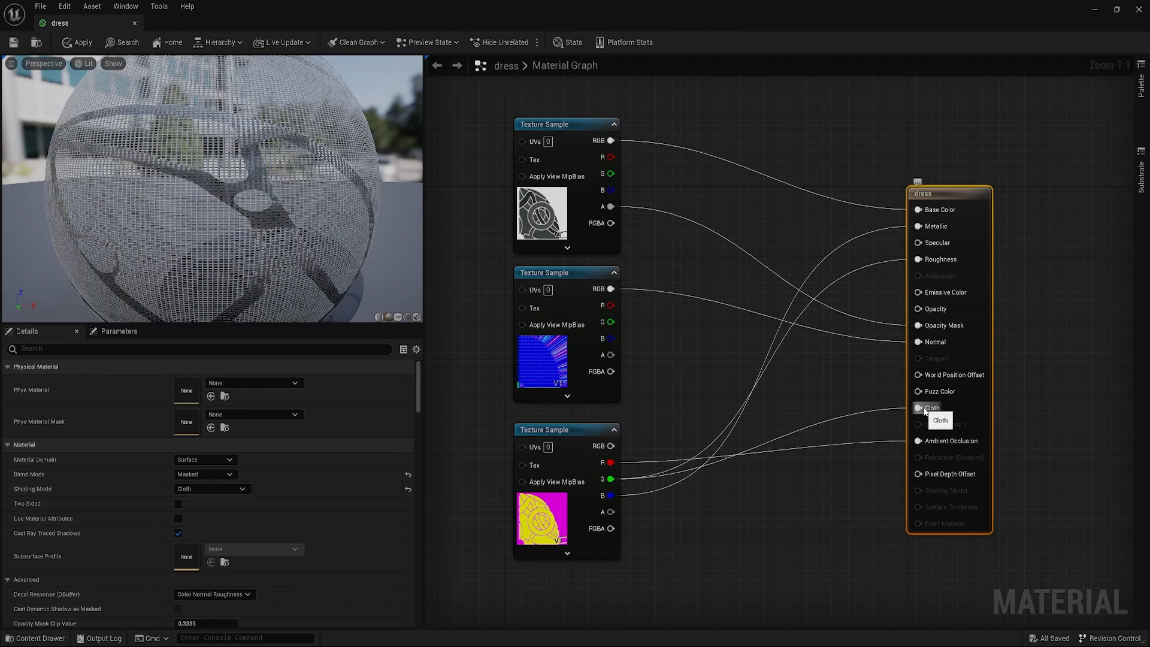
drag(246, 192, 330, 210)
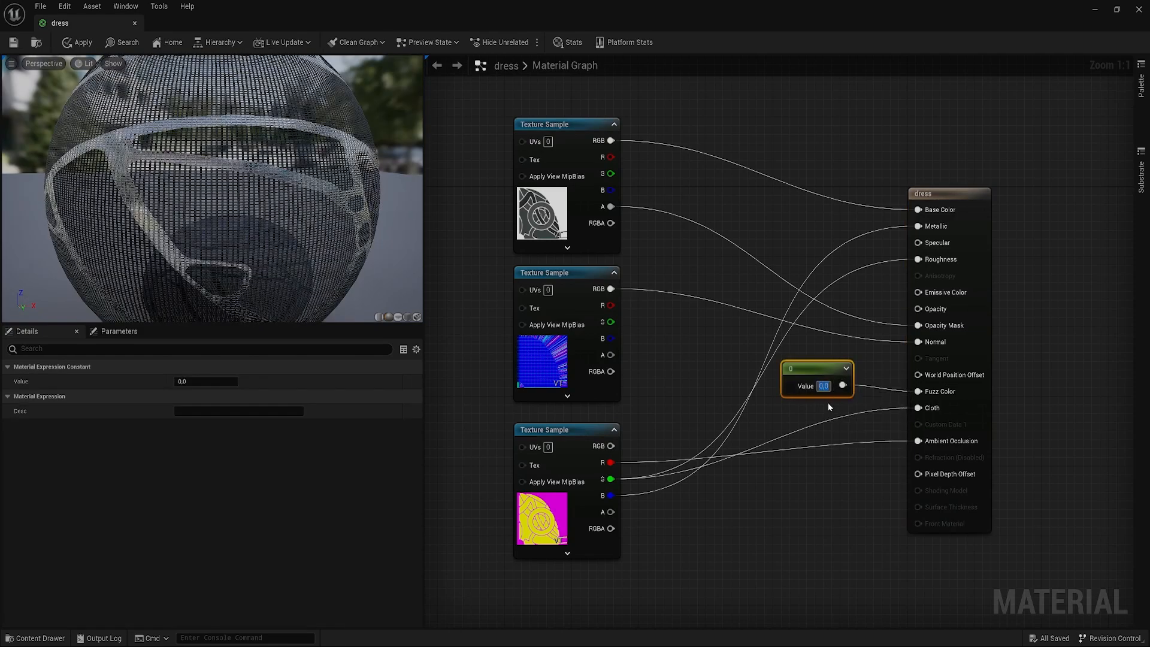
text(0.)
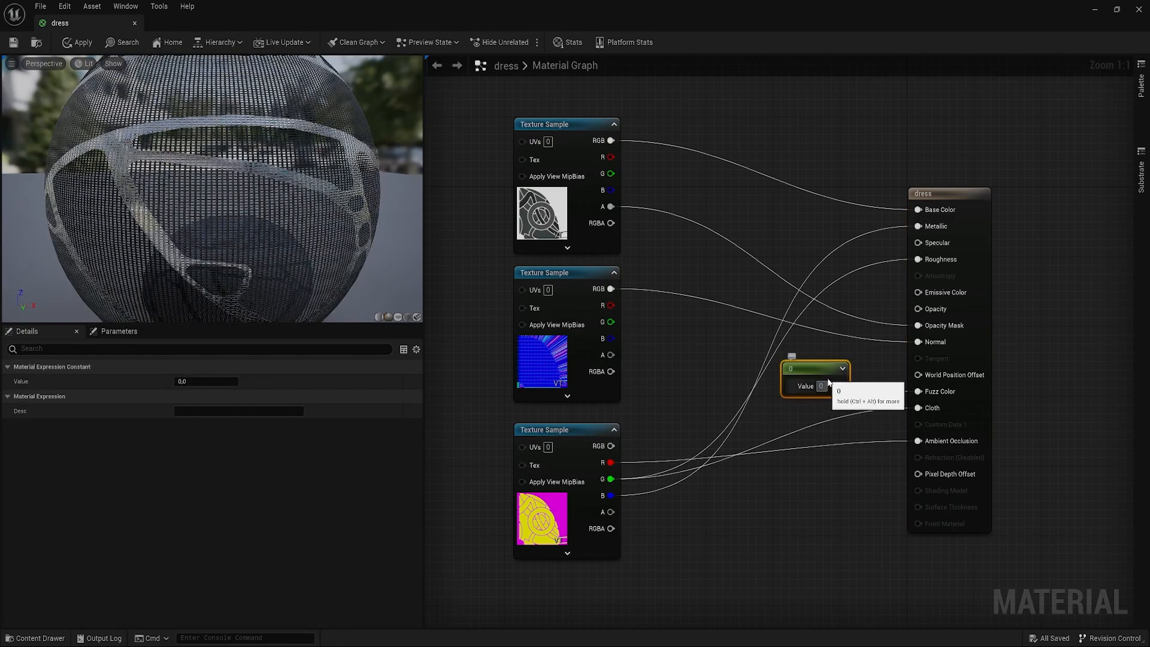
text(5)
key(Return)
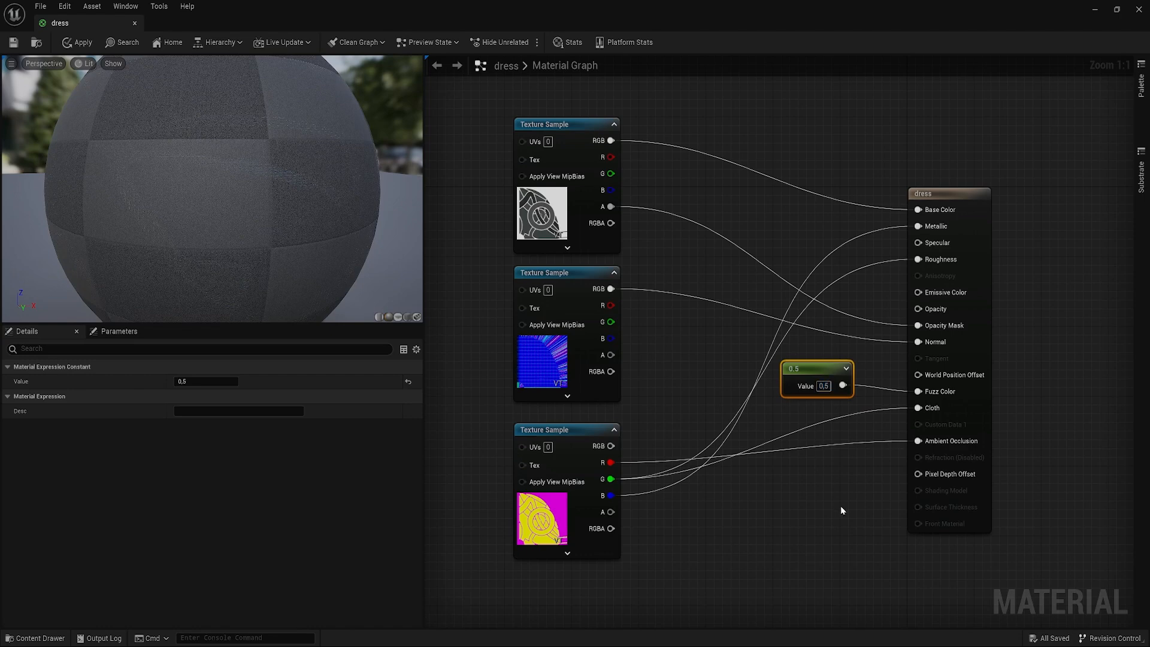
click(840, 506)
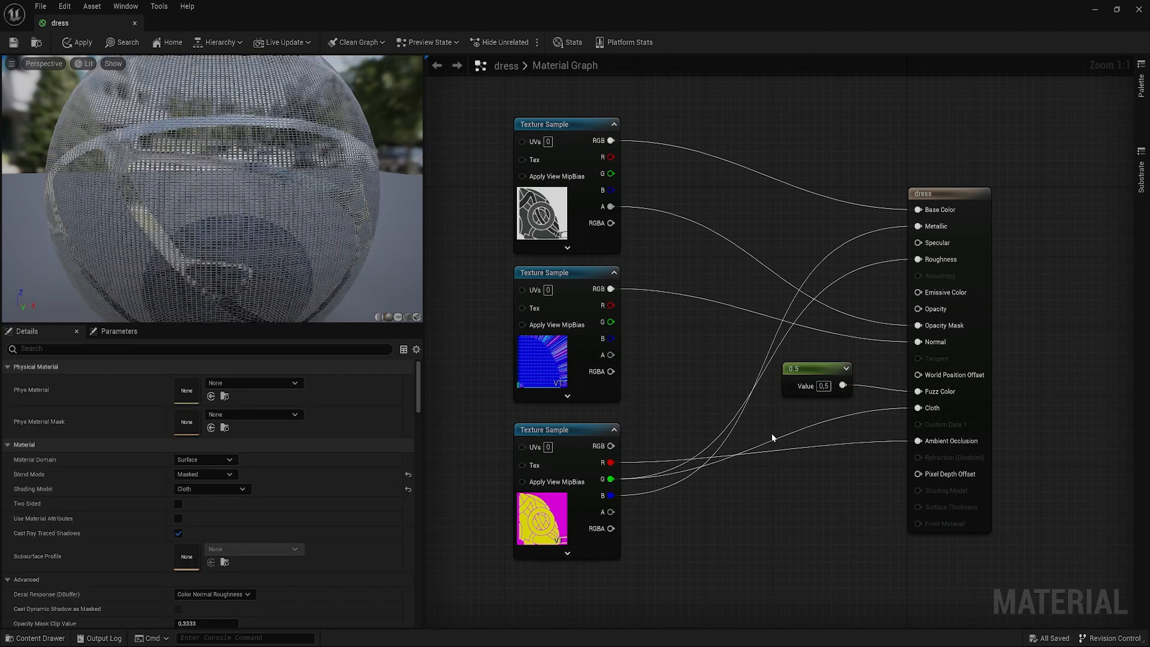
Insert a Multiply node between the OcclusionRoughnessMetallic sample's red output and Ambient Occlusion, and make the dress material two-sided.
right_click(803, 473)
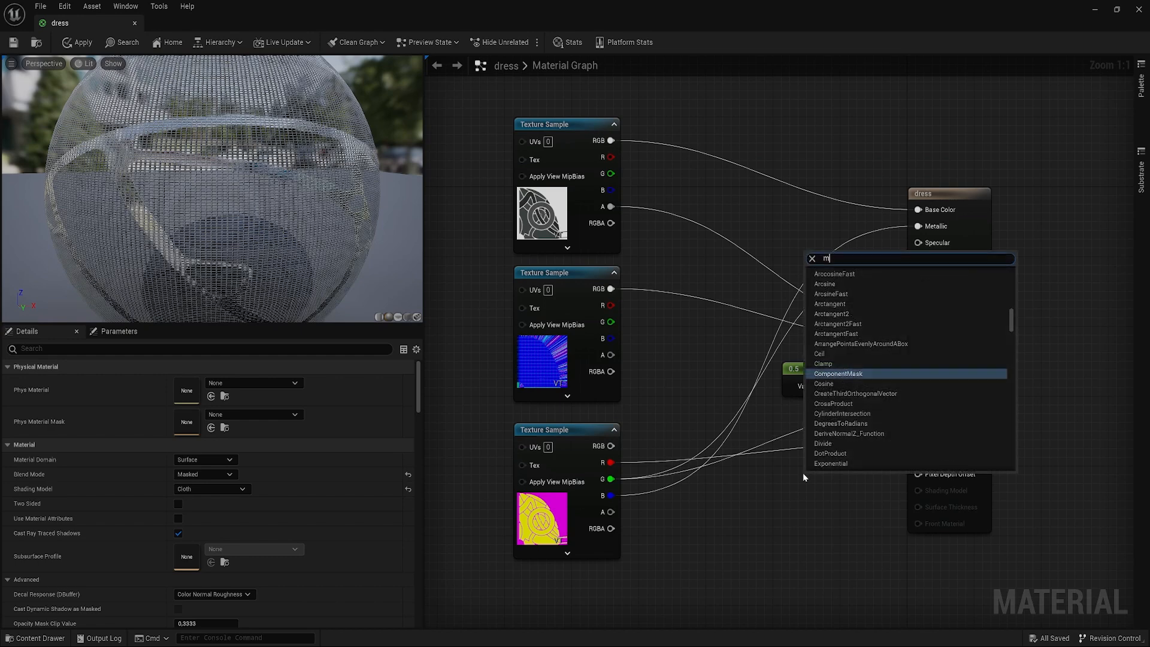
text(mult)
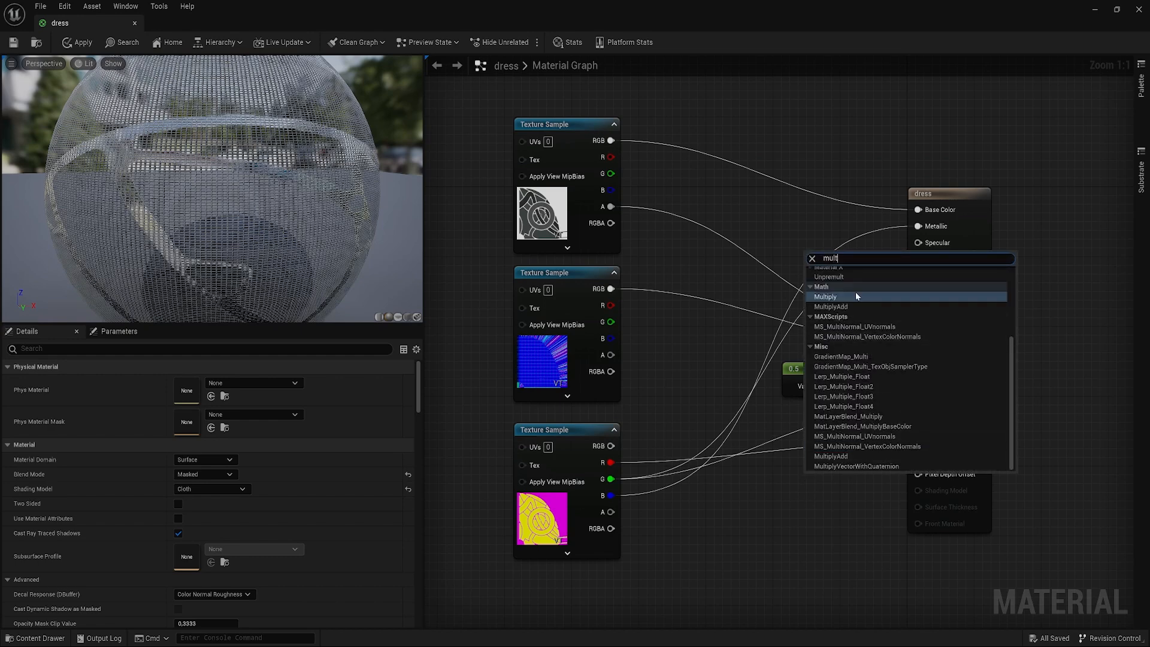
click(855, 296)
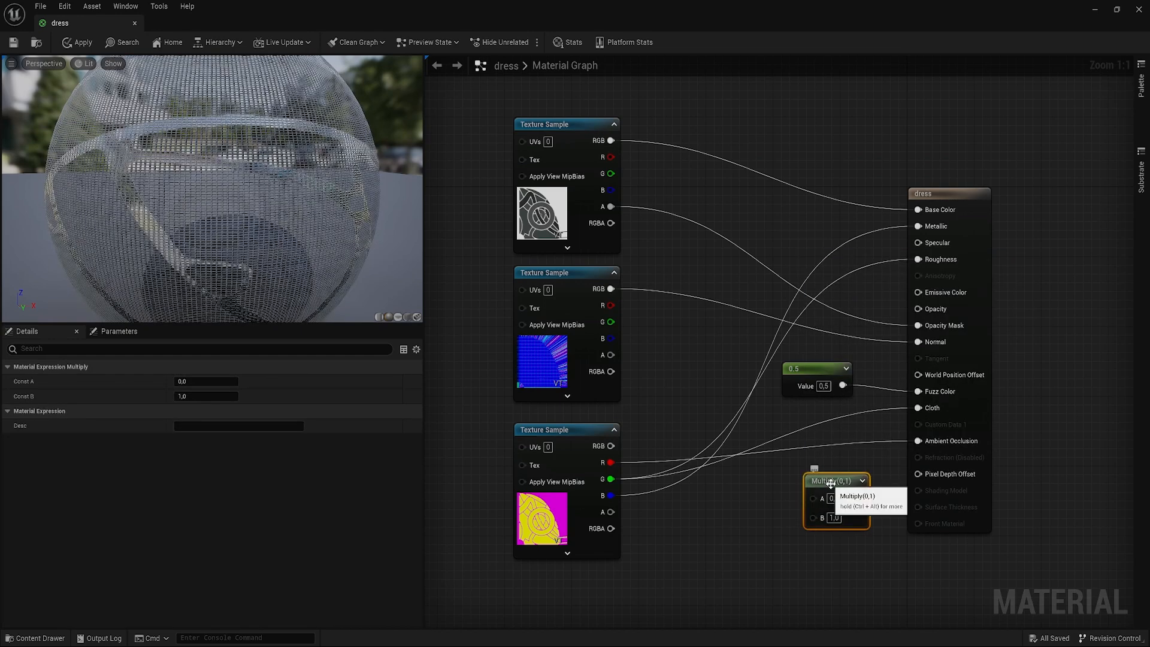
drag(831, 484, 798, 459)
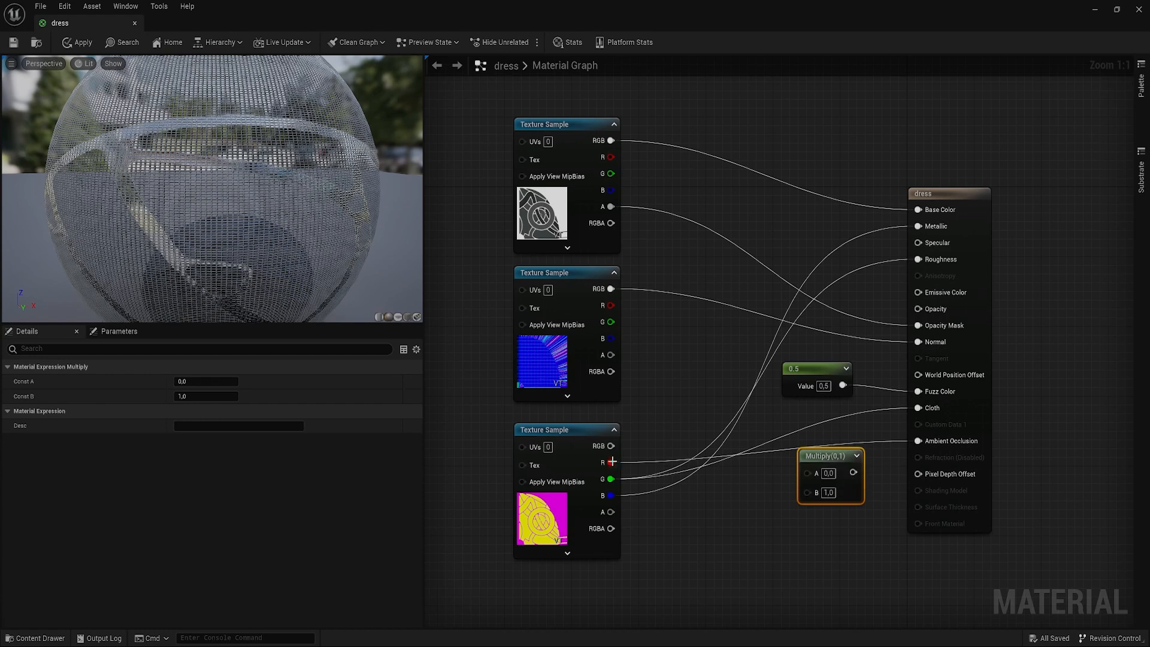
drag(610, 463, 918, 441)
drag(830, 456, 838, 447)
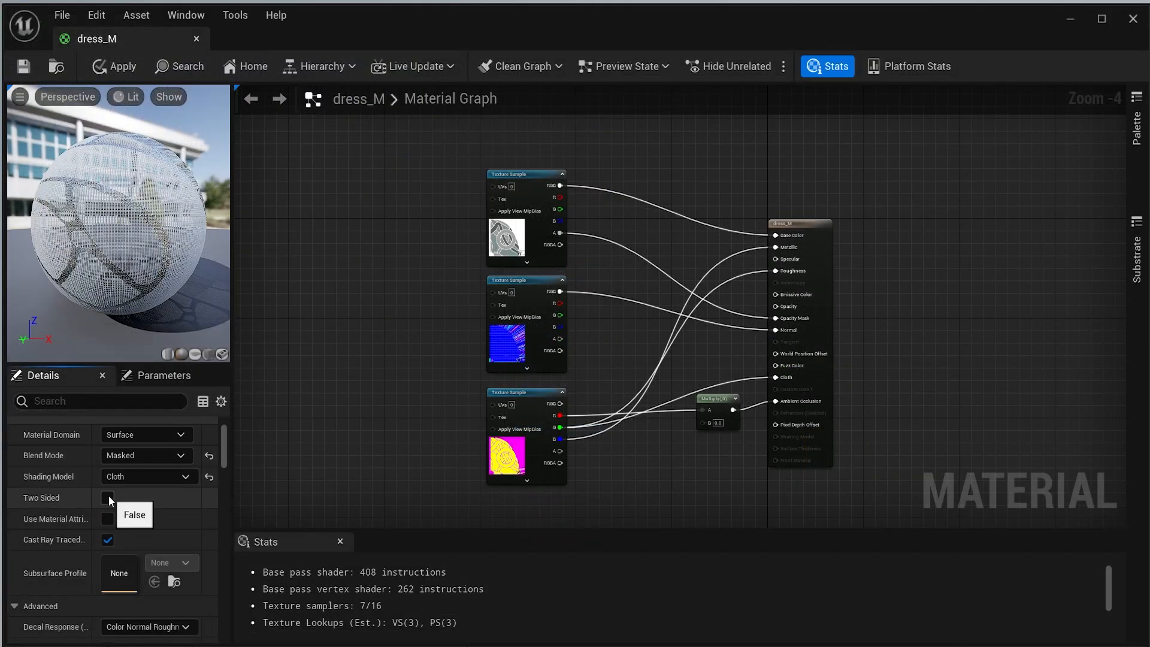
click(108, 498)
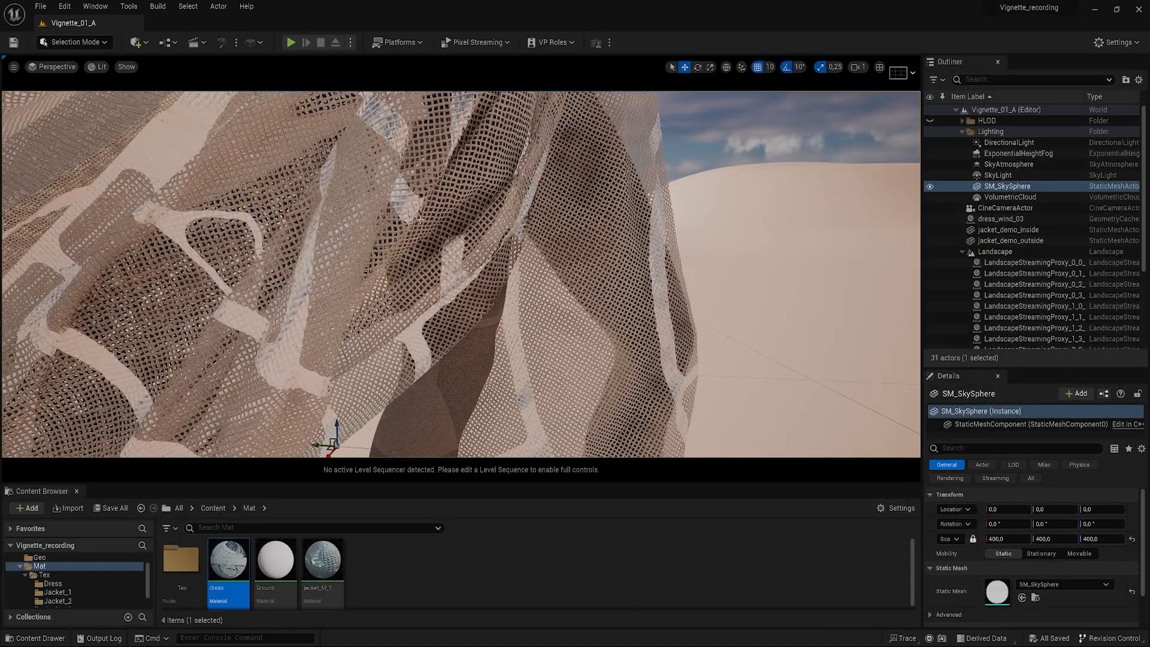
Switch the level viewport's view mode from Lit to Path Tracing.
click(99, 67)
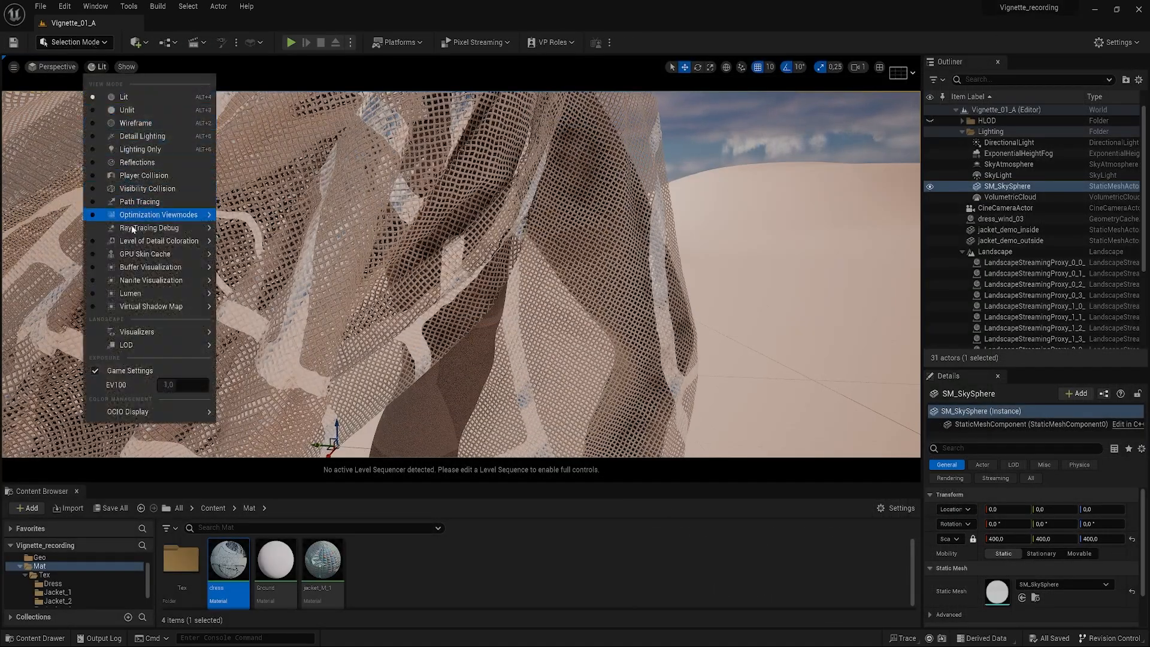
click(153, 204)
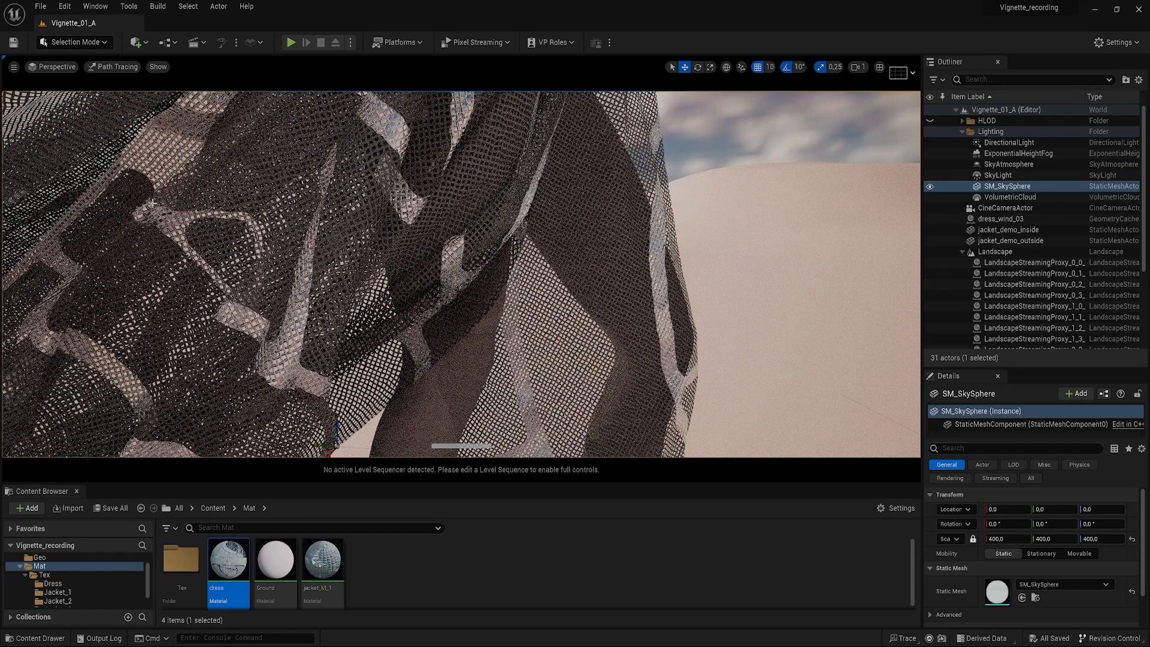